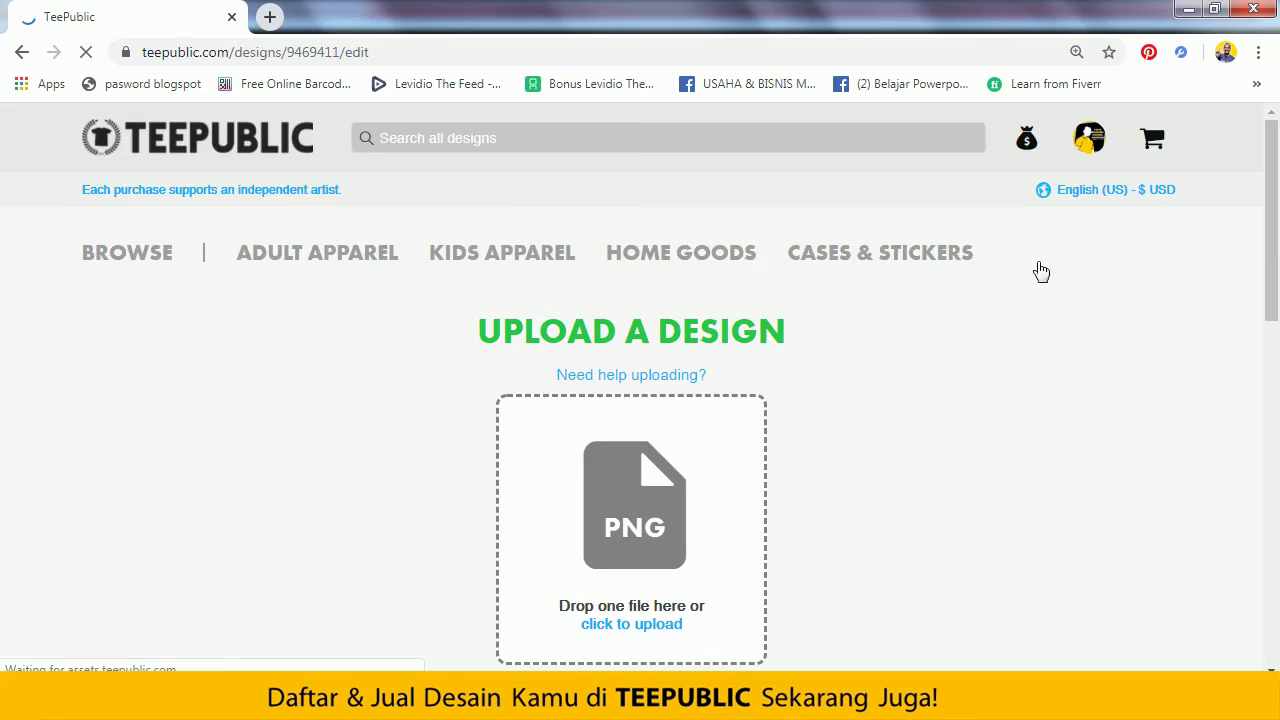
- Examine TeePublic's PNG file requirements for the minimum dimensions and the size needed to enable all products
scroll(1020, 296, "down", 2)
scroll(1010, 305, "up", 2)
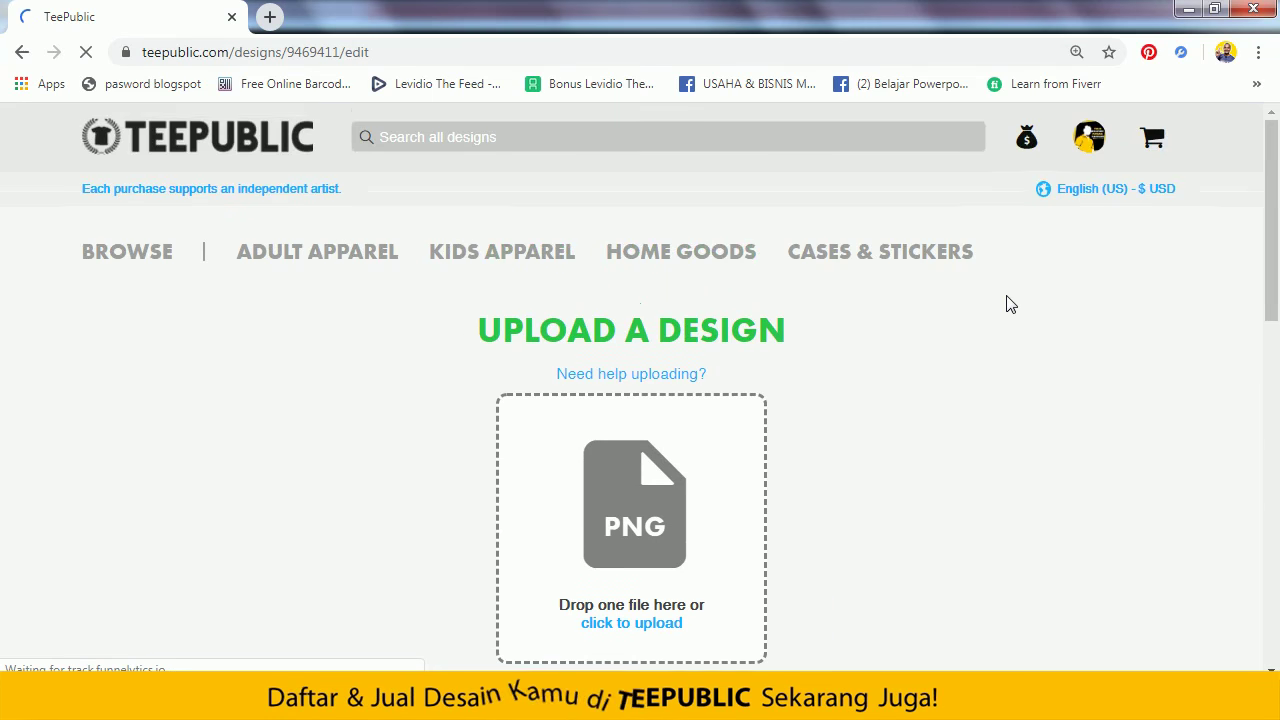
scroll(1010, 305, "down", 3)
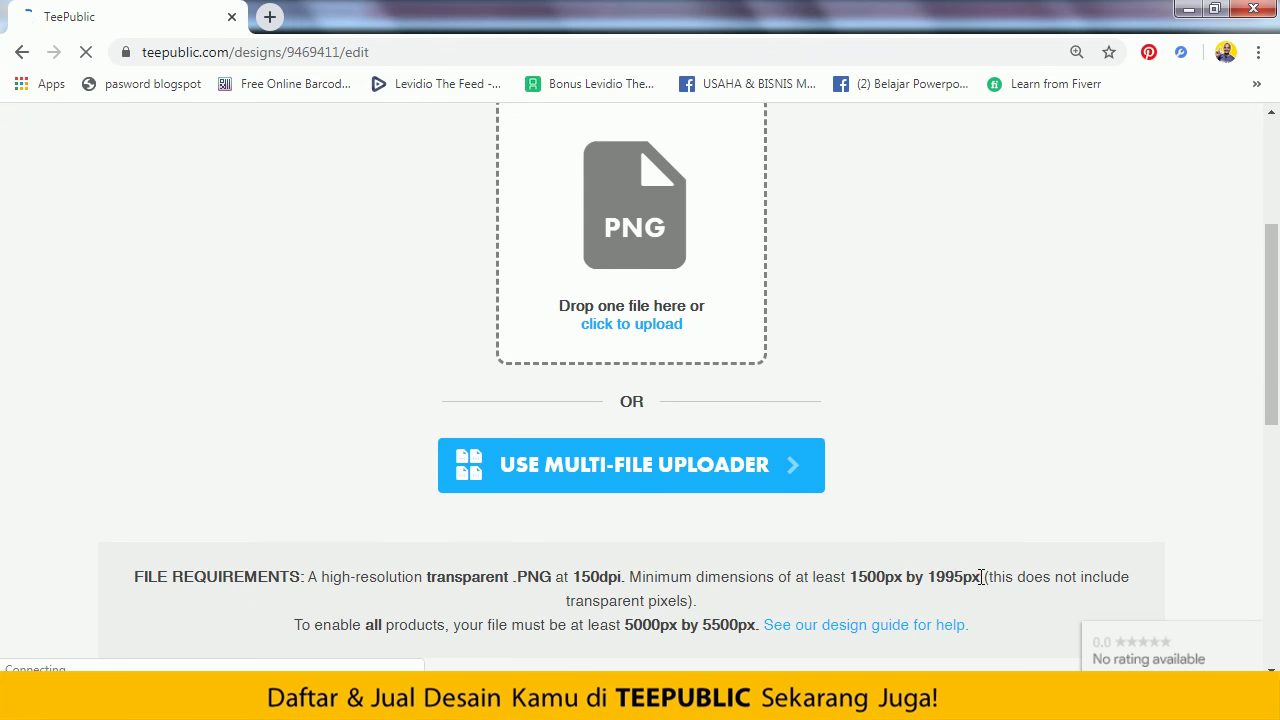
left_click_drag(984, 577, 922, 572)
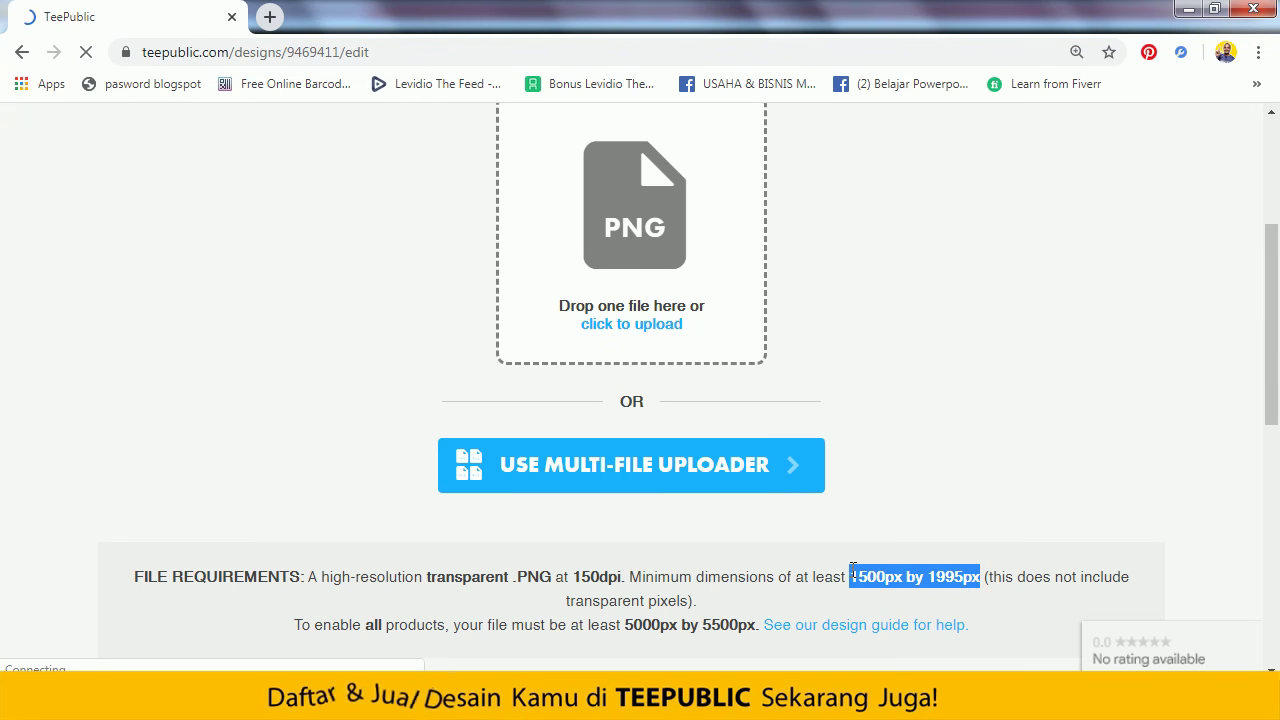
scroll(852, 567, "down", 1)
left_click_drag(624, 525, 756, 525)
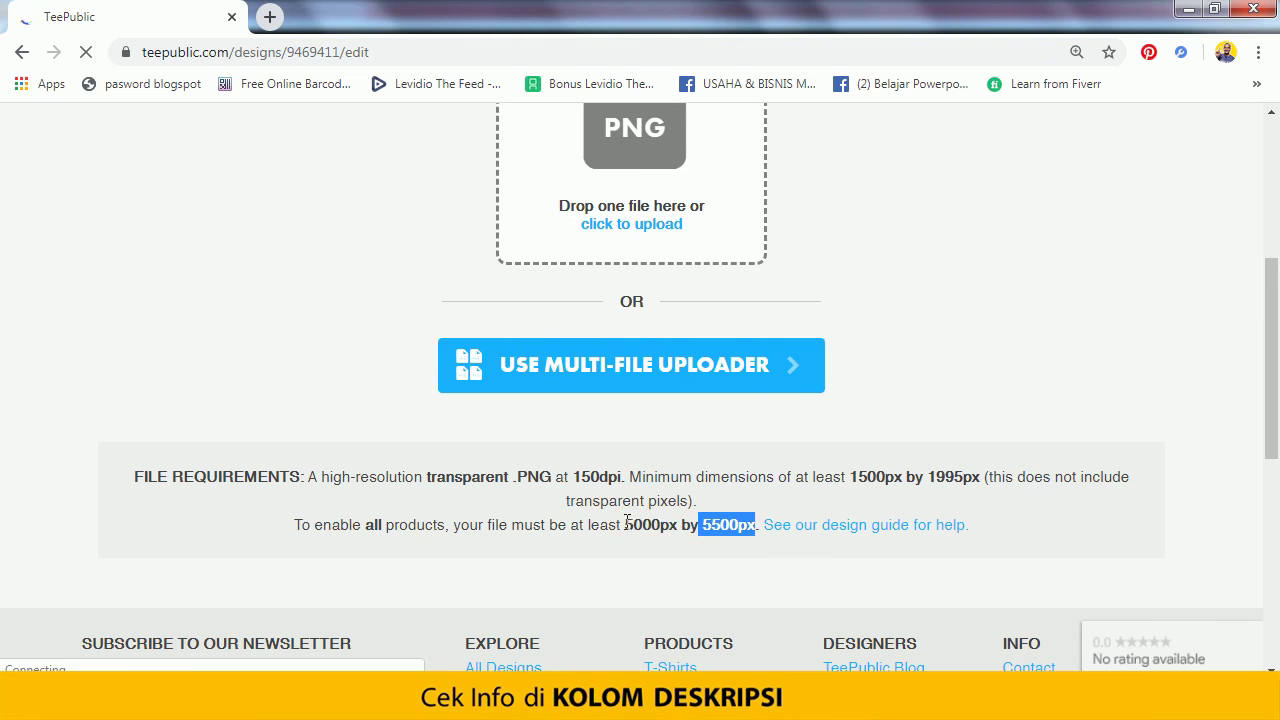
left_click_drag(733, 529, 757, 528)
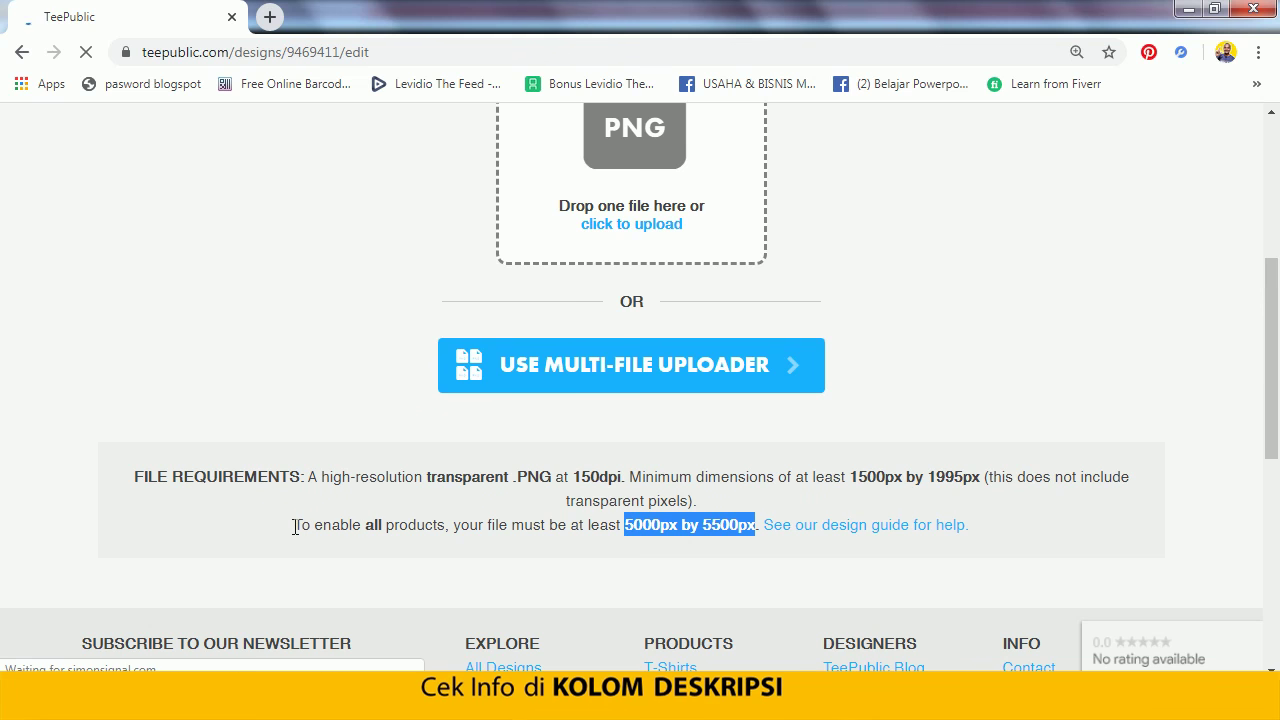
left_click_drag(295, 527, 445, 527)
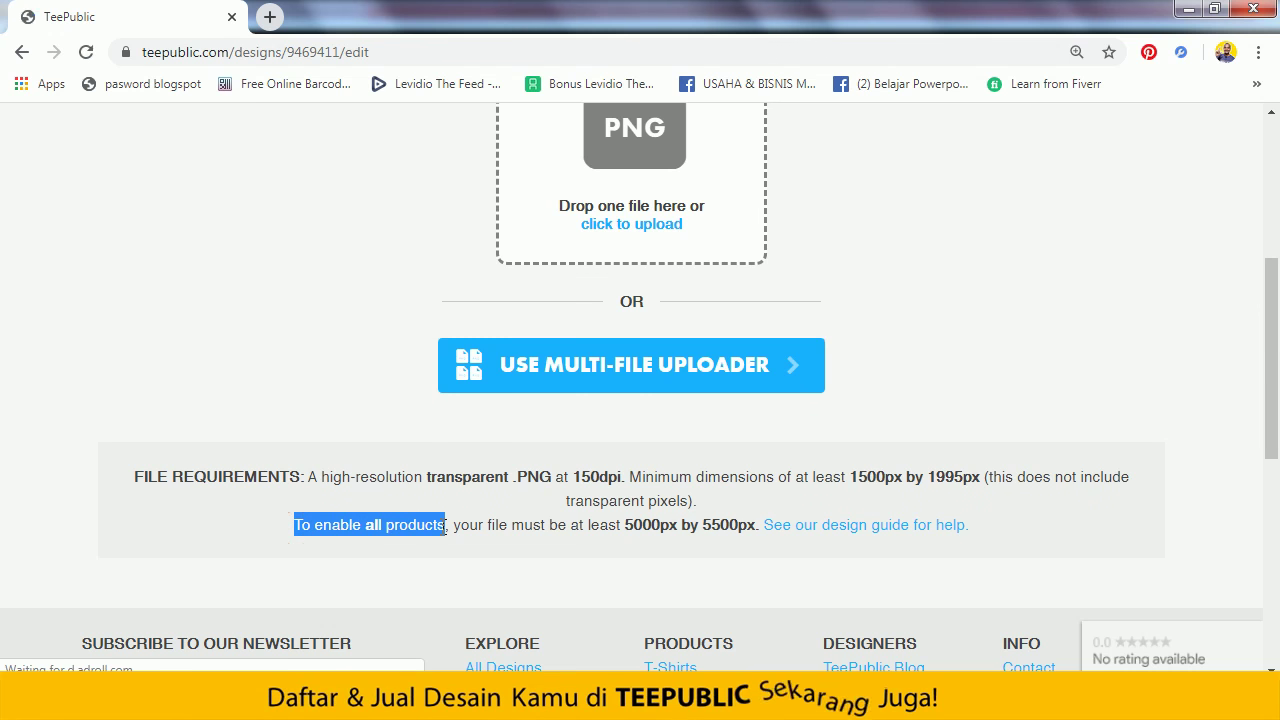
left_click_drag(849, 477, 880, 478)
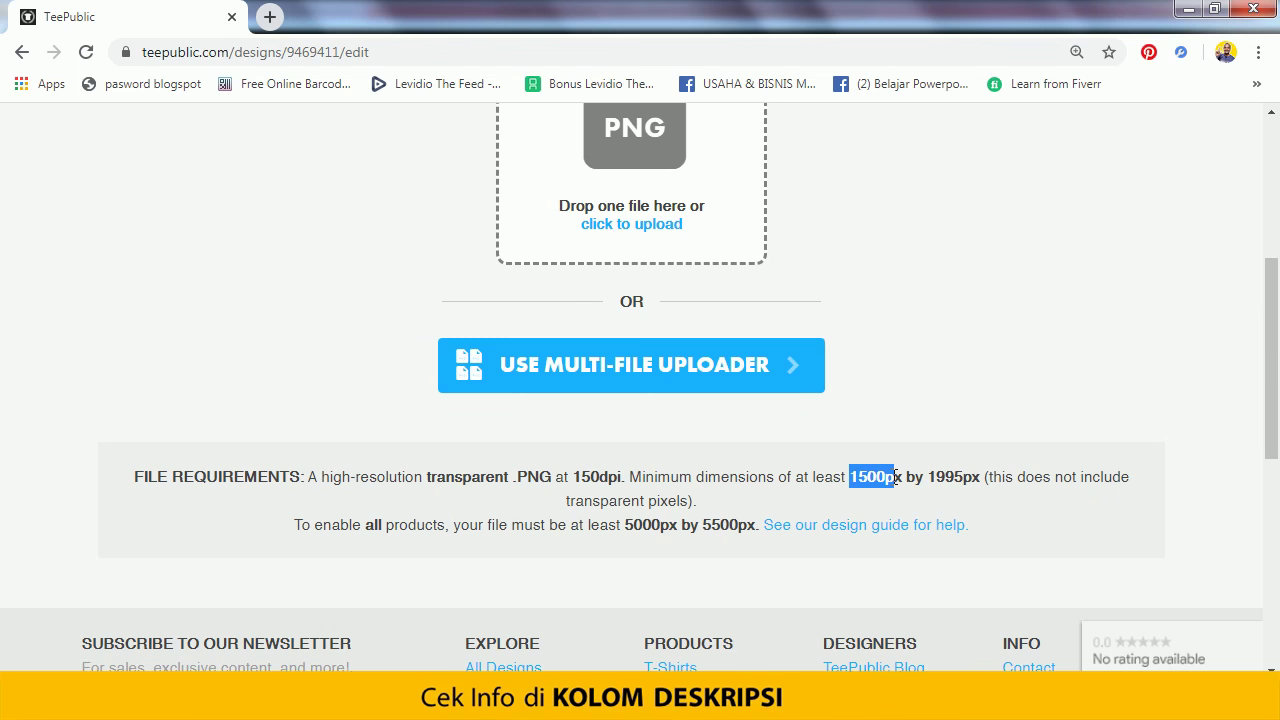
left_click_drag(897, 477, 948, 478)
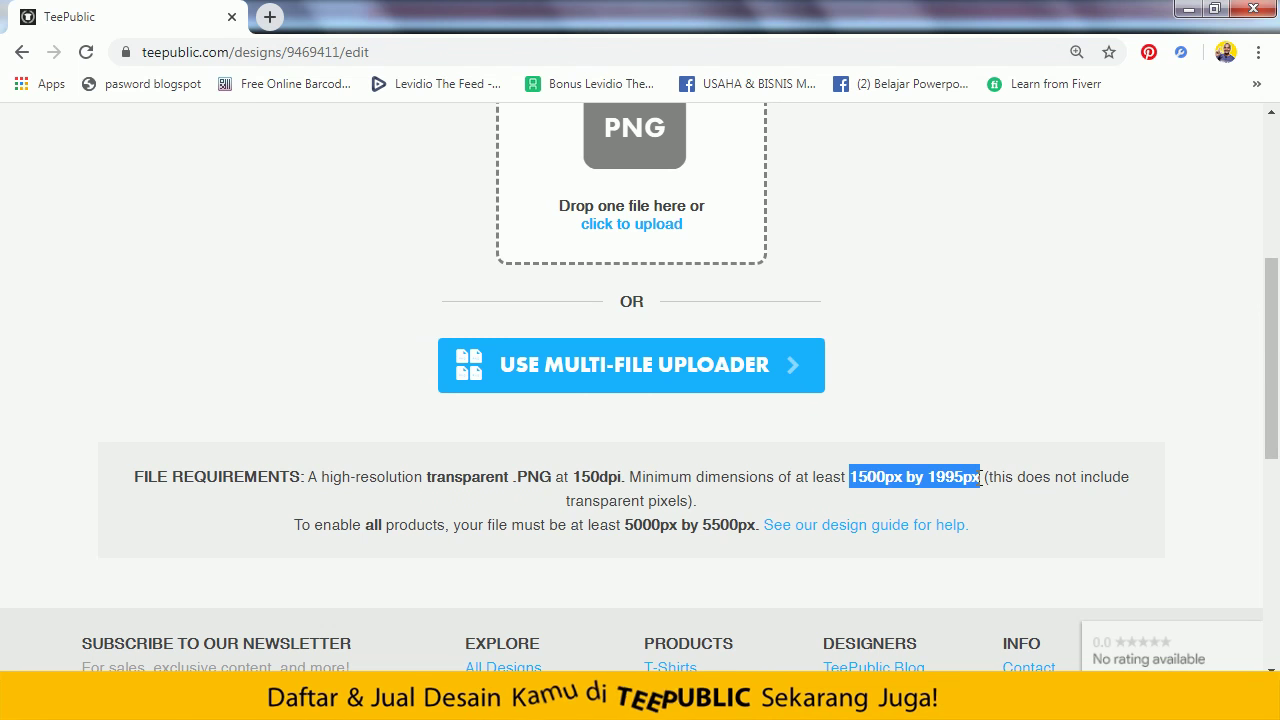
scroll(931, 363, "up", 2)
scroll(931, 363, "down", 1)
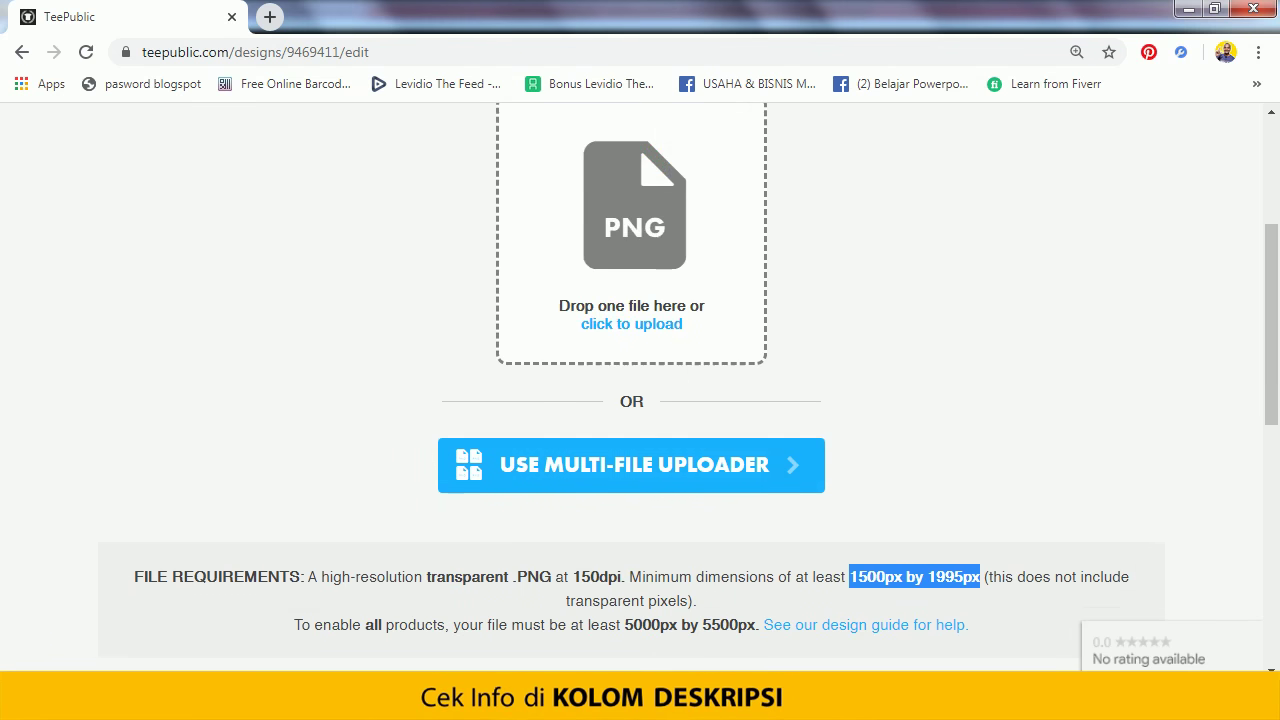
- Switch to Illustrator and inspect the STAY HOME design up close
key("alt+Tab")
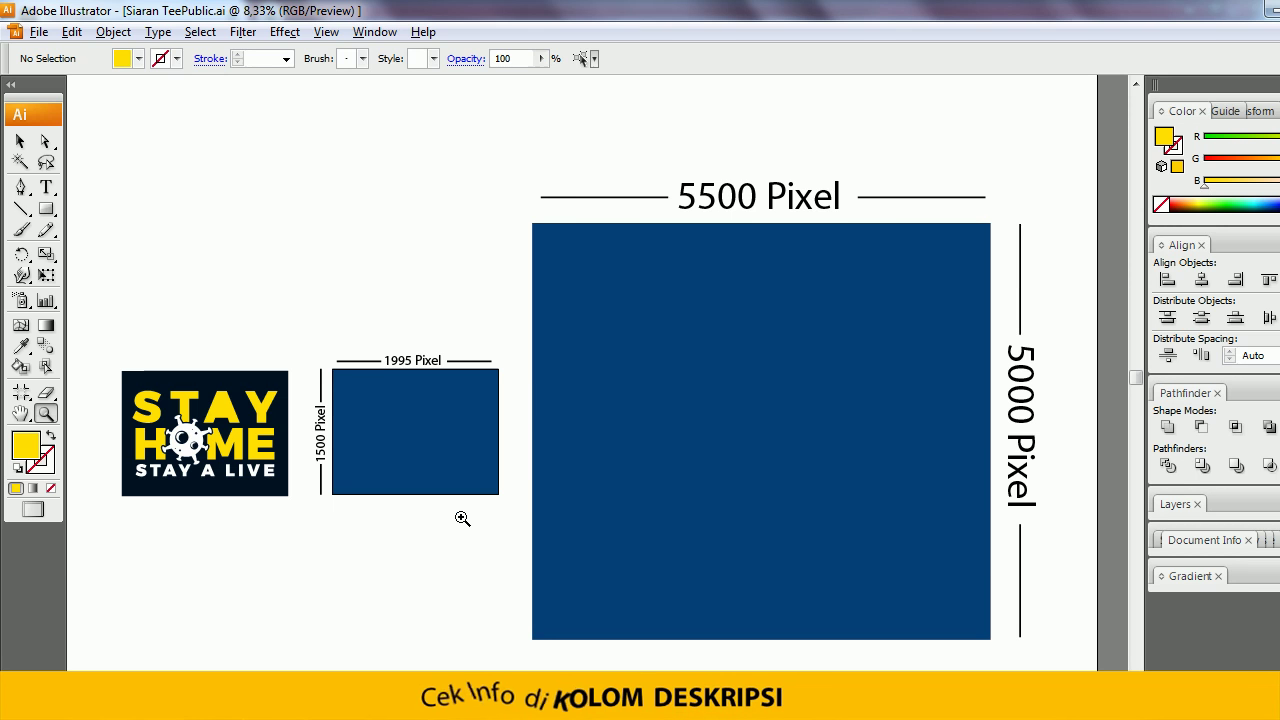
left_click_drag(458, 525, 476, 499)
left_click(285, 330)
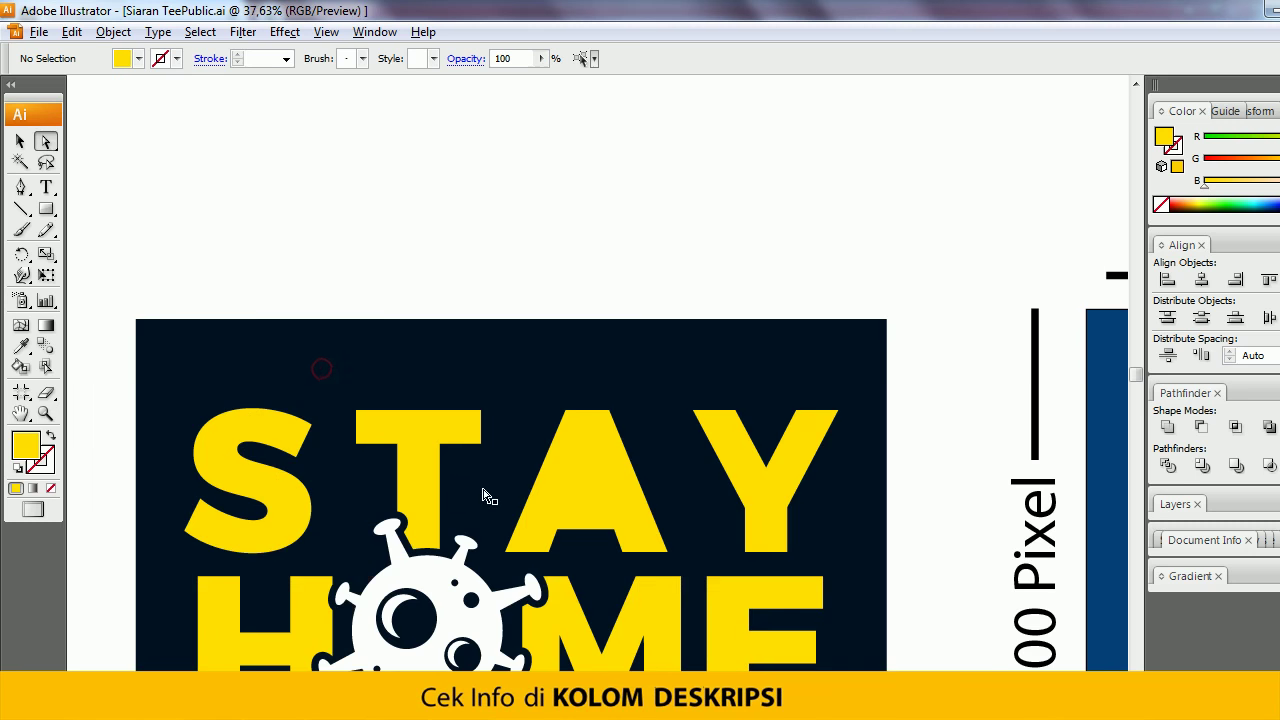
left_click(586, 491, "ctrl")
left_click(587, 484, "alt")
left_click(587, 484, "alt")
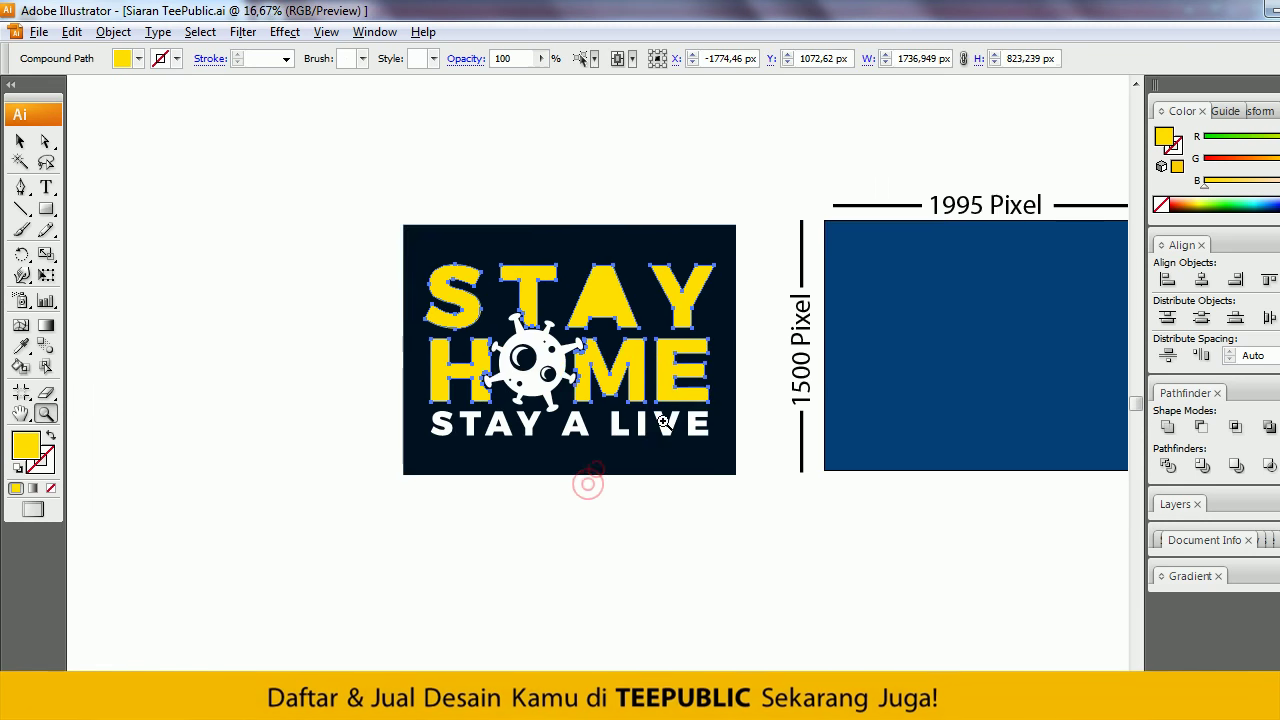
- Compare the STAY HOME design with the 1995 × 1500 pixel and 5500 × 5000 pixel reference rectangles
left_click_drag(663, 414, 522, 500)
left_click(707, 445, "alt")
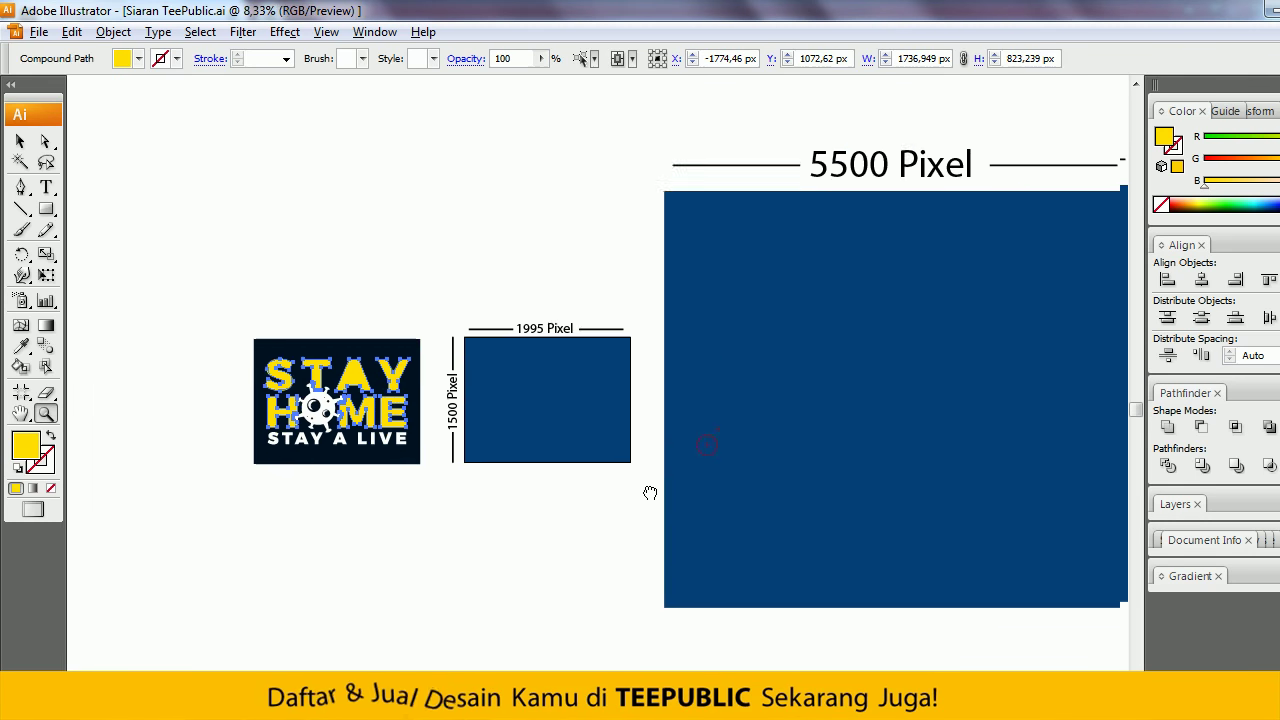
left_click_drag(404, 316, 612, 525)
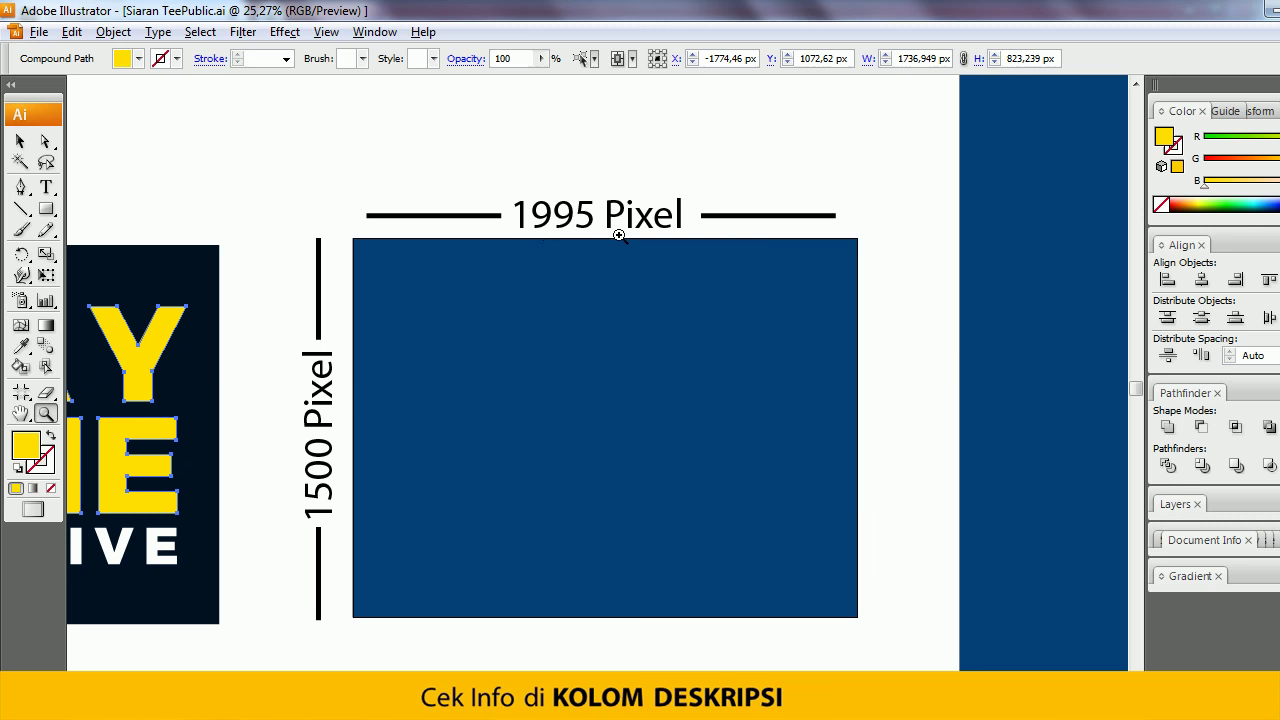
left_click(693, 300, "alt")
left_click(711, 320, "alt")
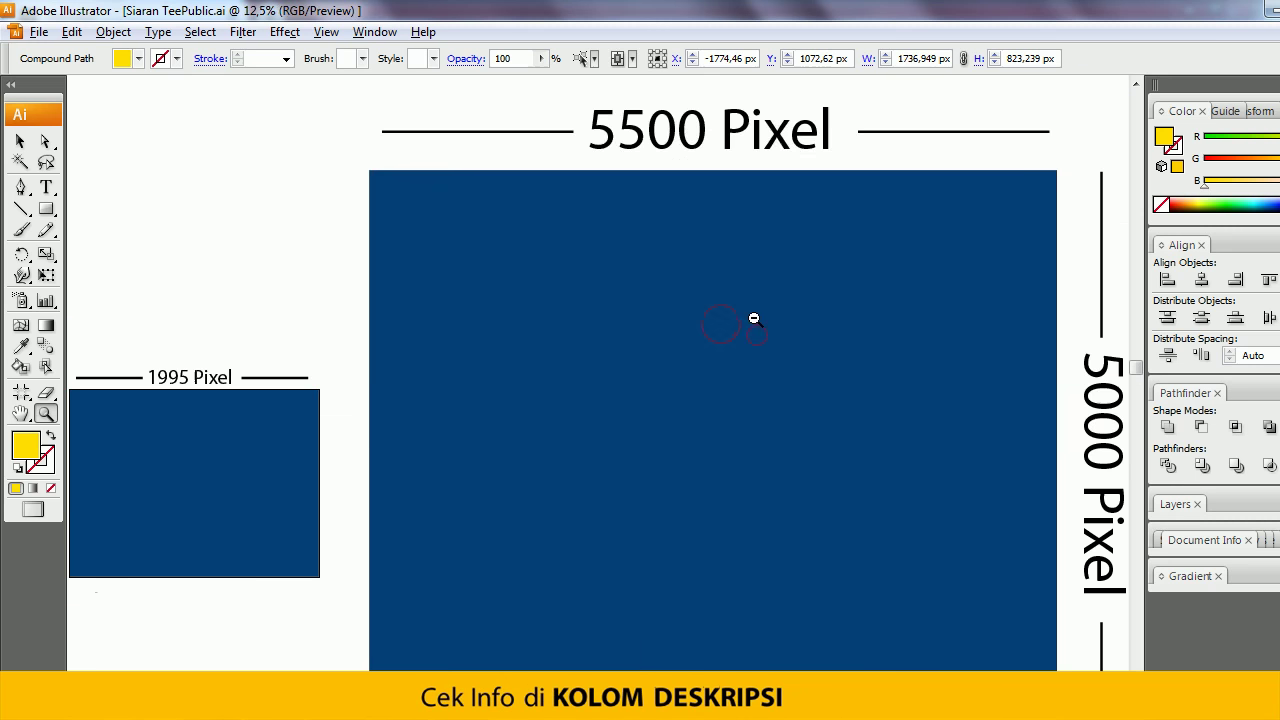
left_click(752, 338, "alt")
left_click_drag(794, 368, 685, 310)
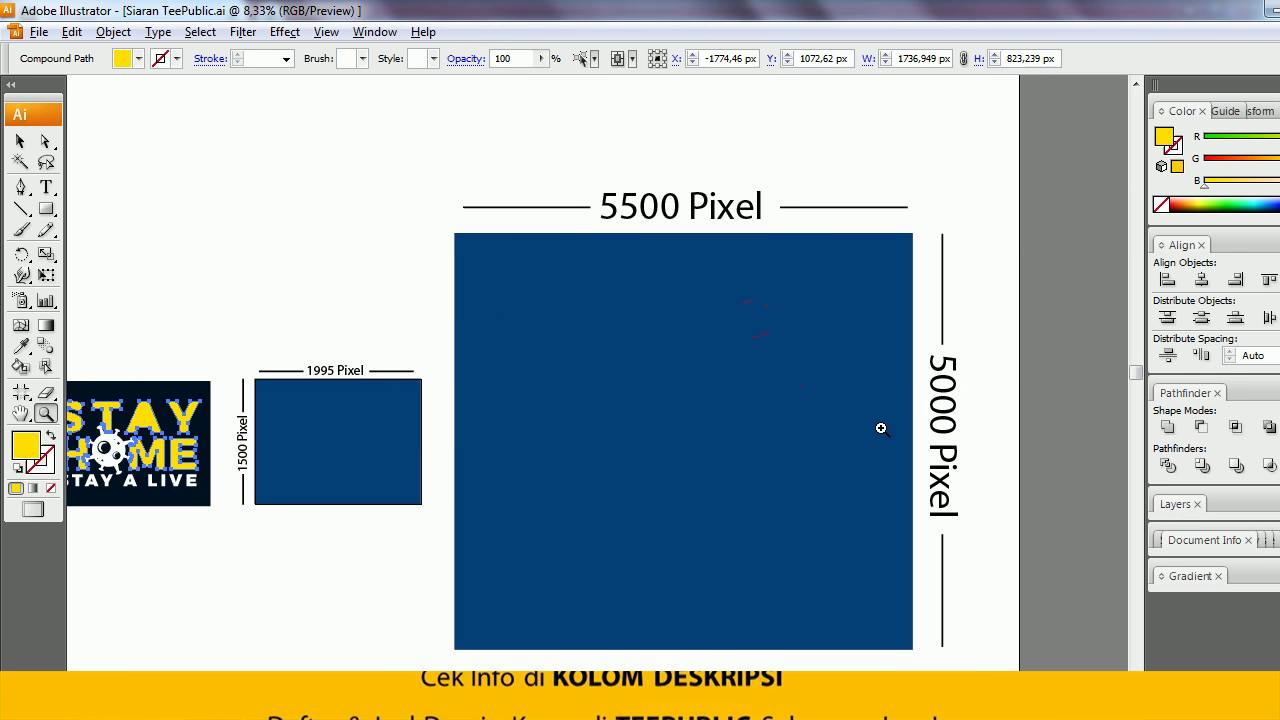
left_click_drag(873, 402, 883, 398)
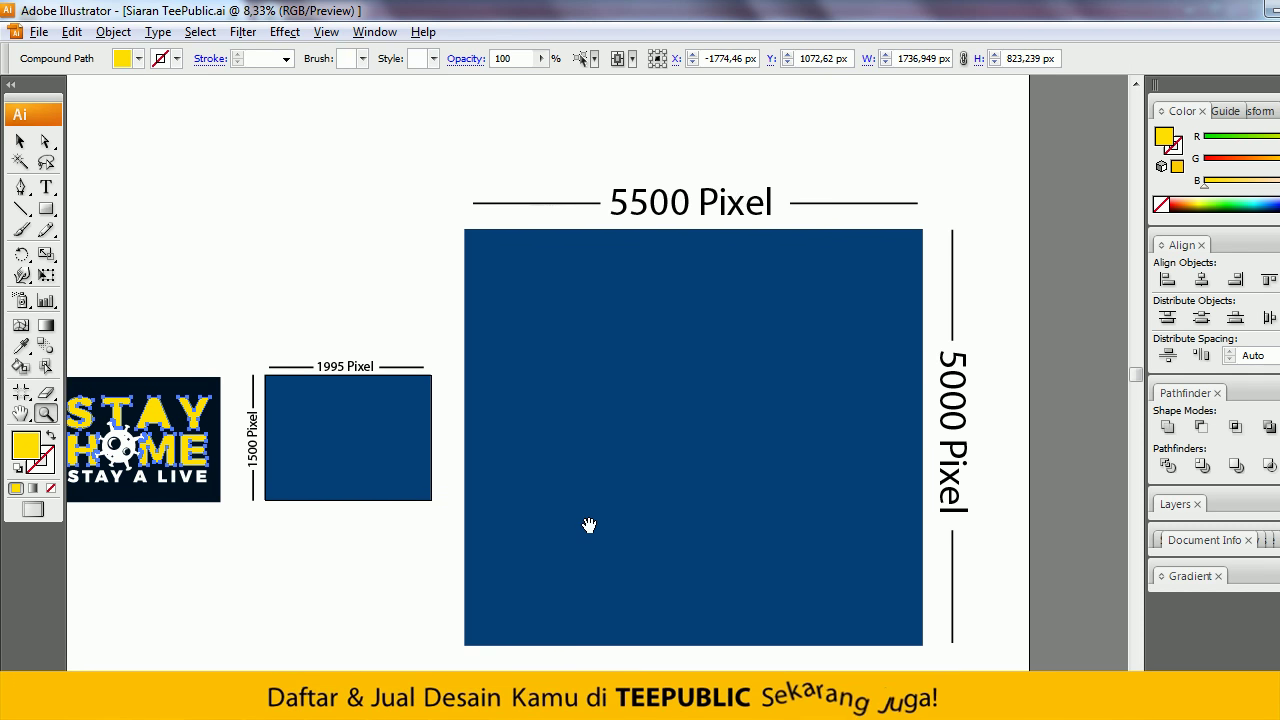
left_click_drag(587, 524, 781, 516)
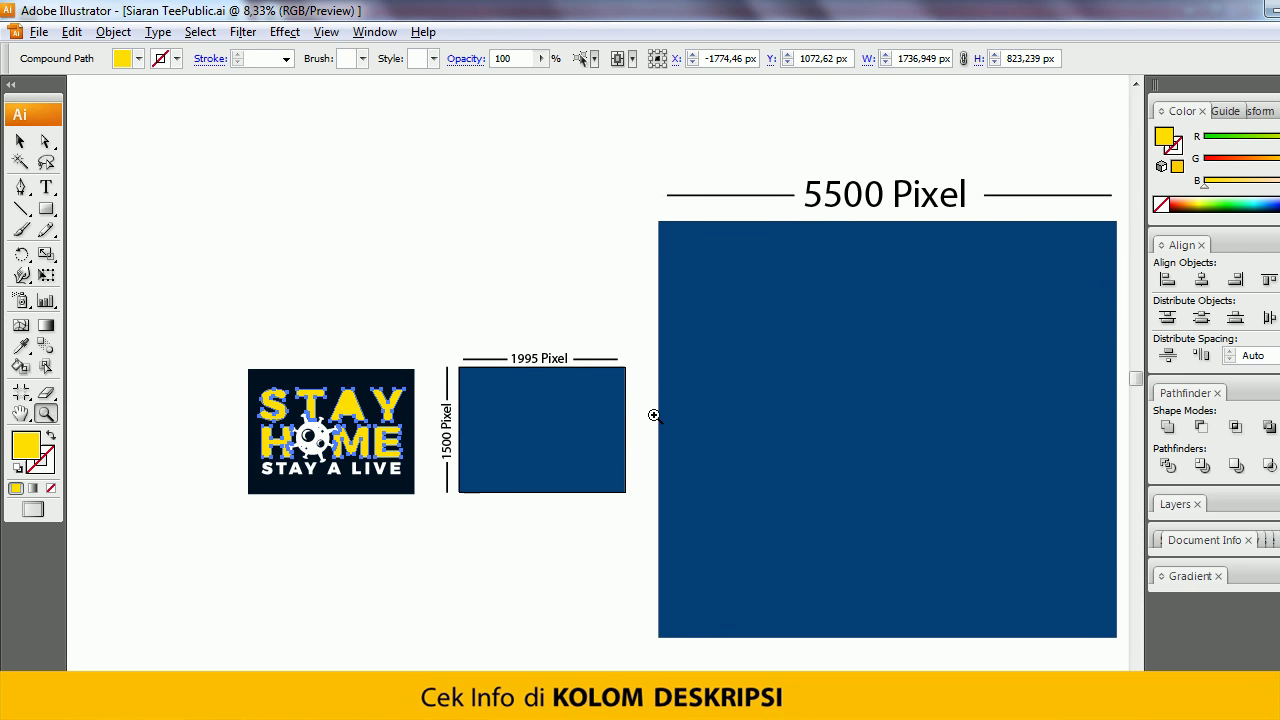
left_click(538, 328, "ctrl")
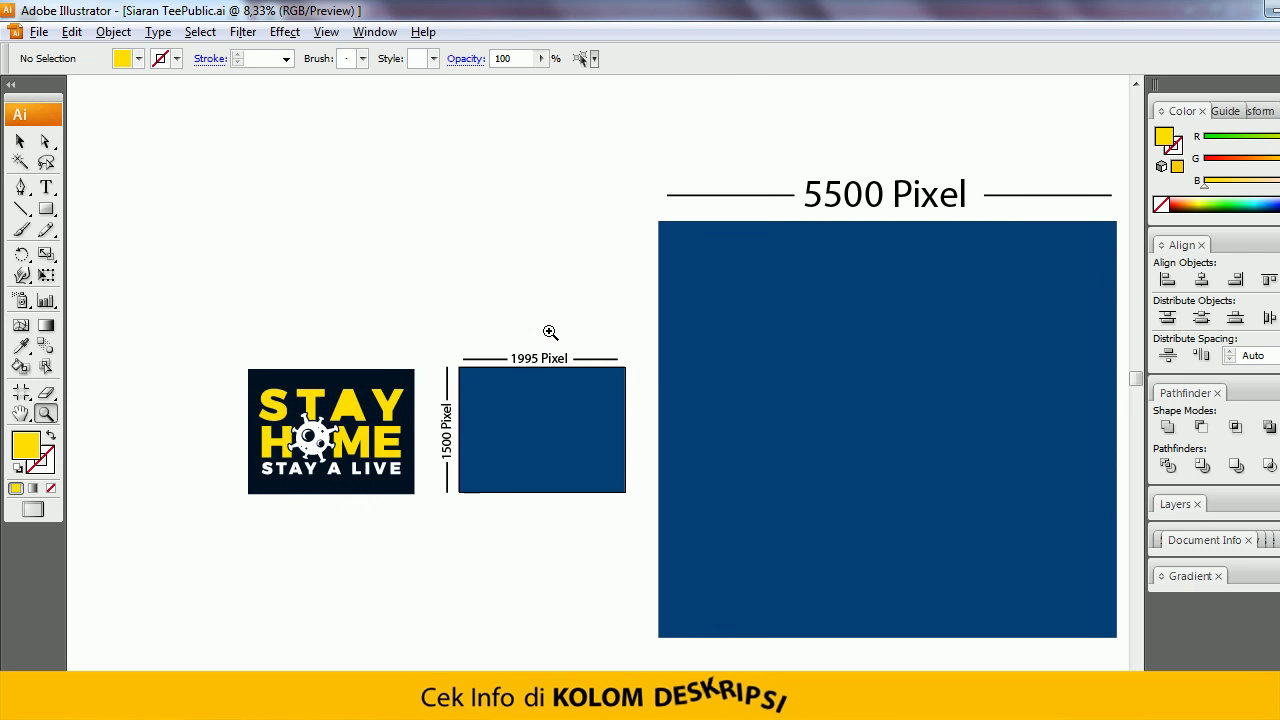
left_click_drag(578, 428, 569, 371)
left_click_drag(557, 432, 583, 429)
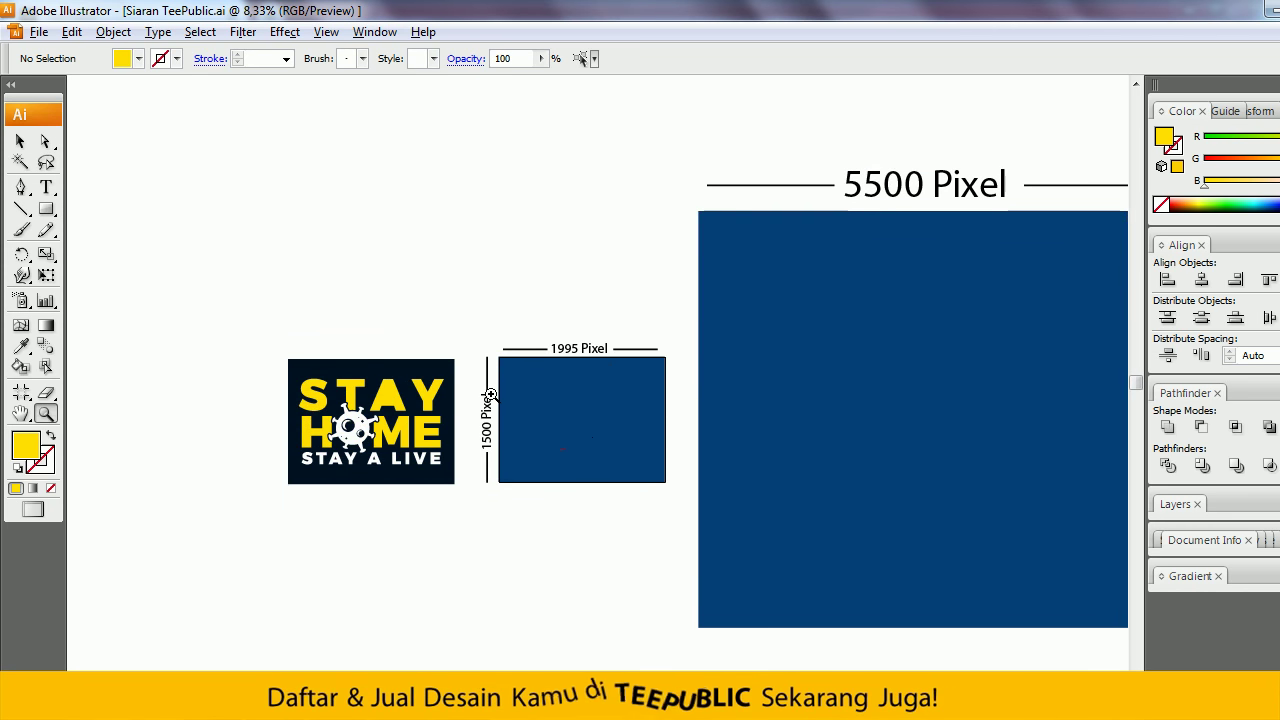
left_click_drag(258, 272, 674, 540)
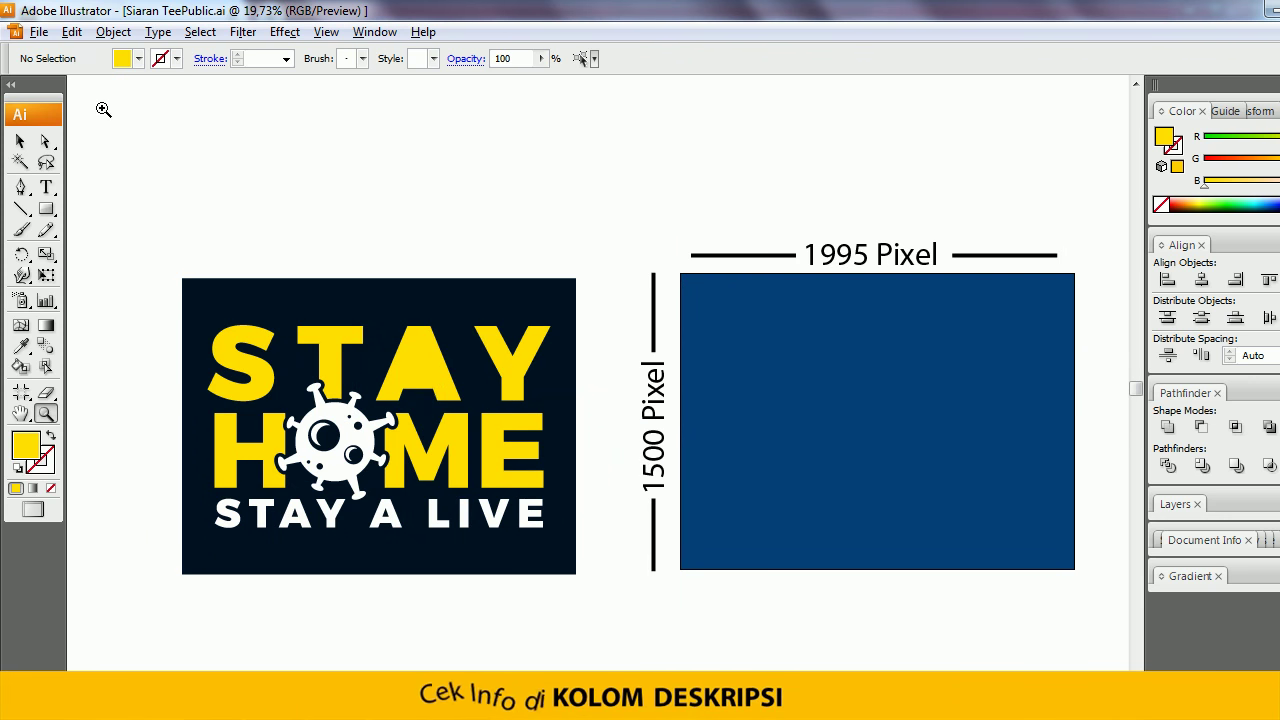
left_click(39, 31)
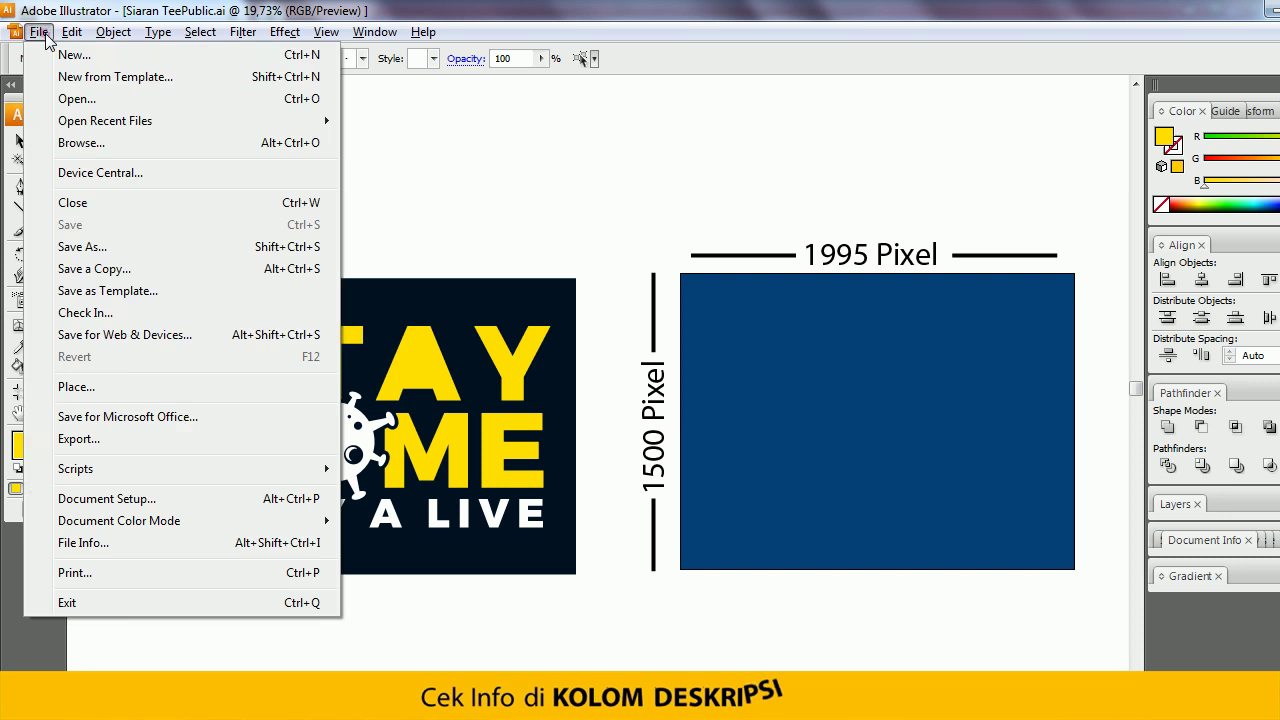
left_click(103, 438)
left_click(880, 555)
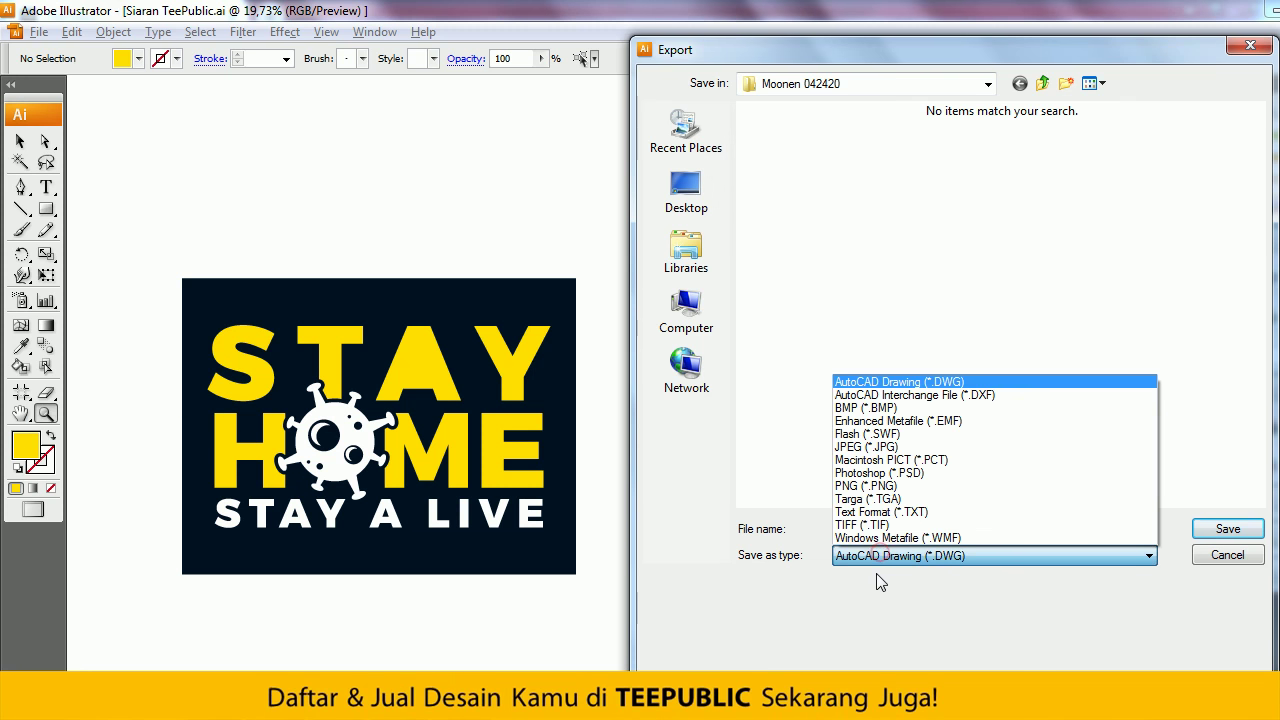
left_click(865, 486)
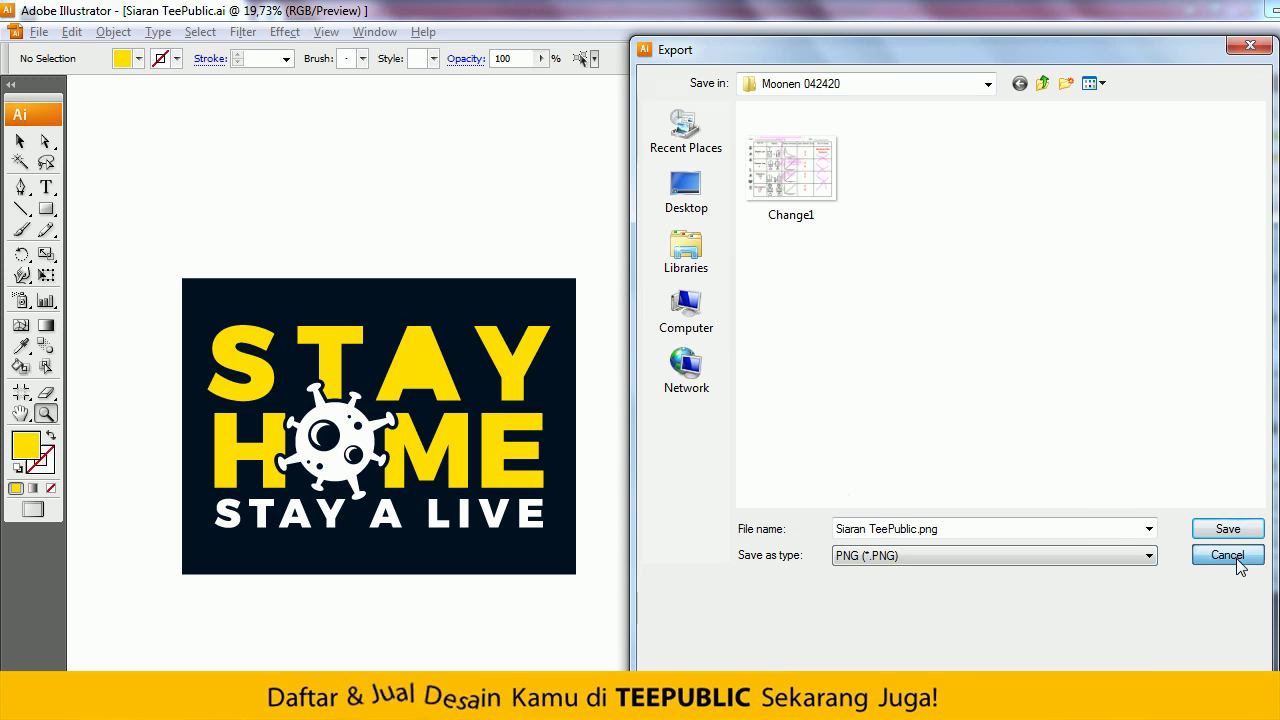
left_click(1238, 562)
- Lock the dark background rectangle behind the STAY HOME artwork
left_click(631, 466, "alt")
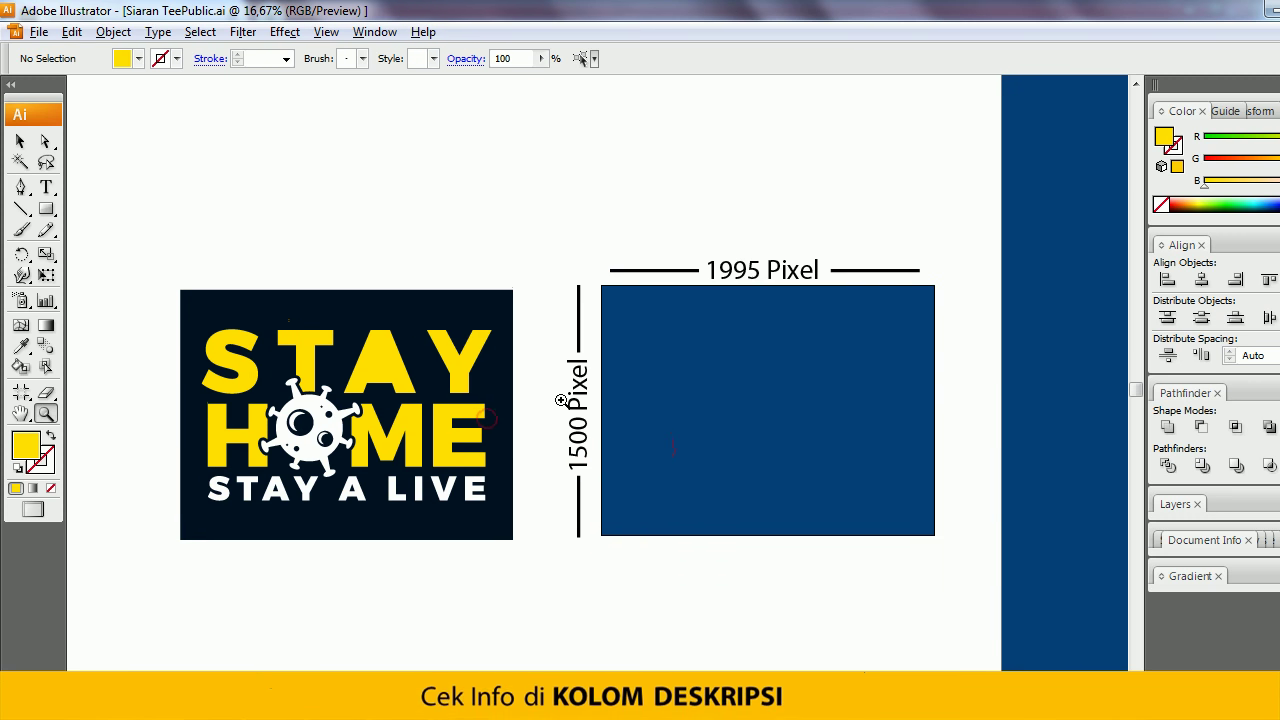
left_click(714, 390, "alt")
left_click_drag(714, 394, 681, 389)
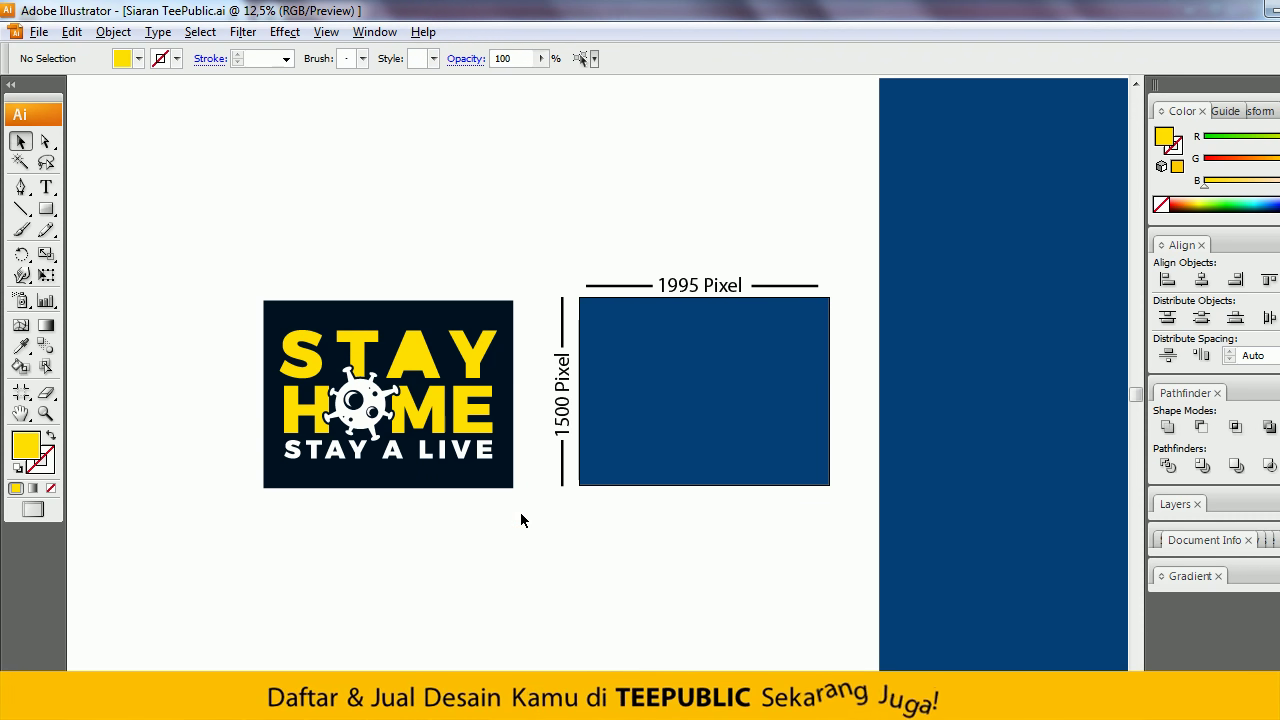
left_click_drag(518, 513, 511, 526)
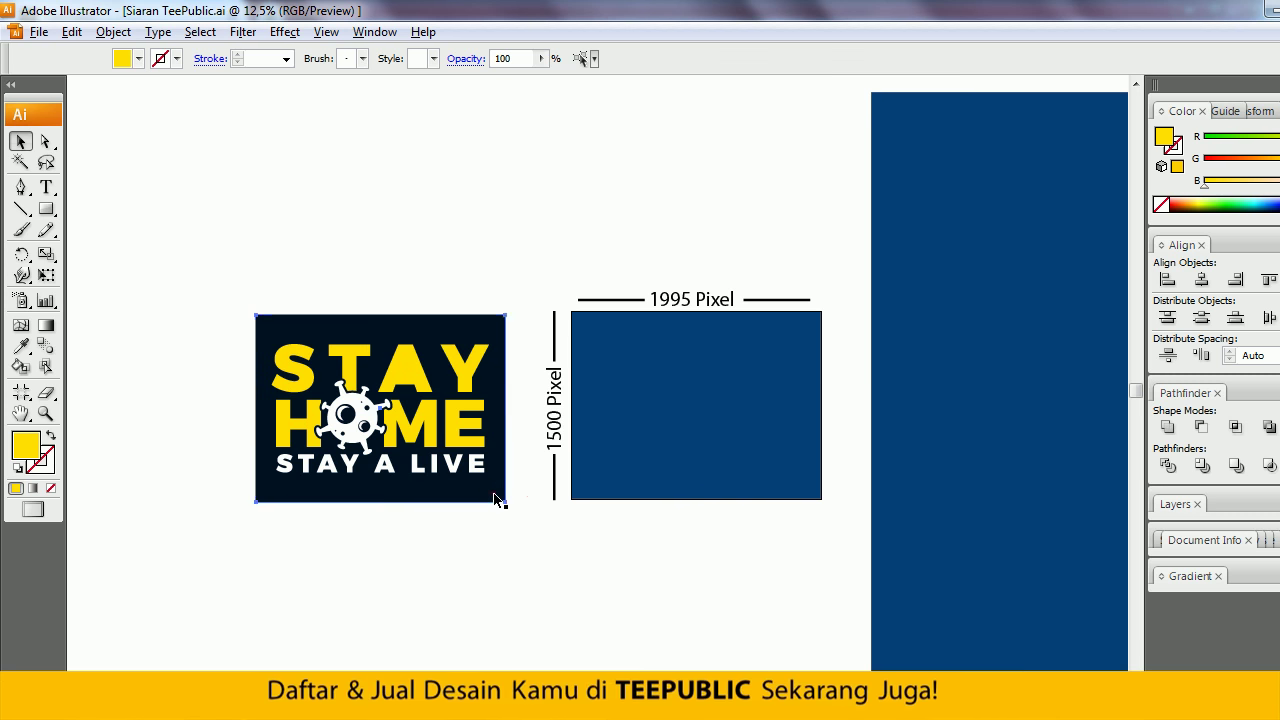
left_click(496, 500)
left_click(185, 366)
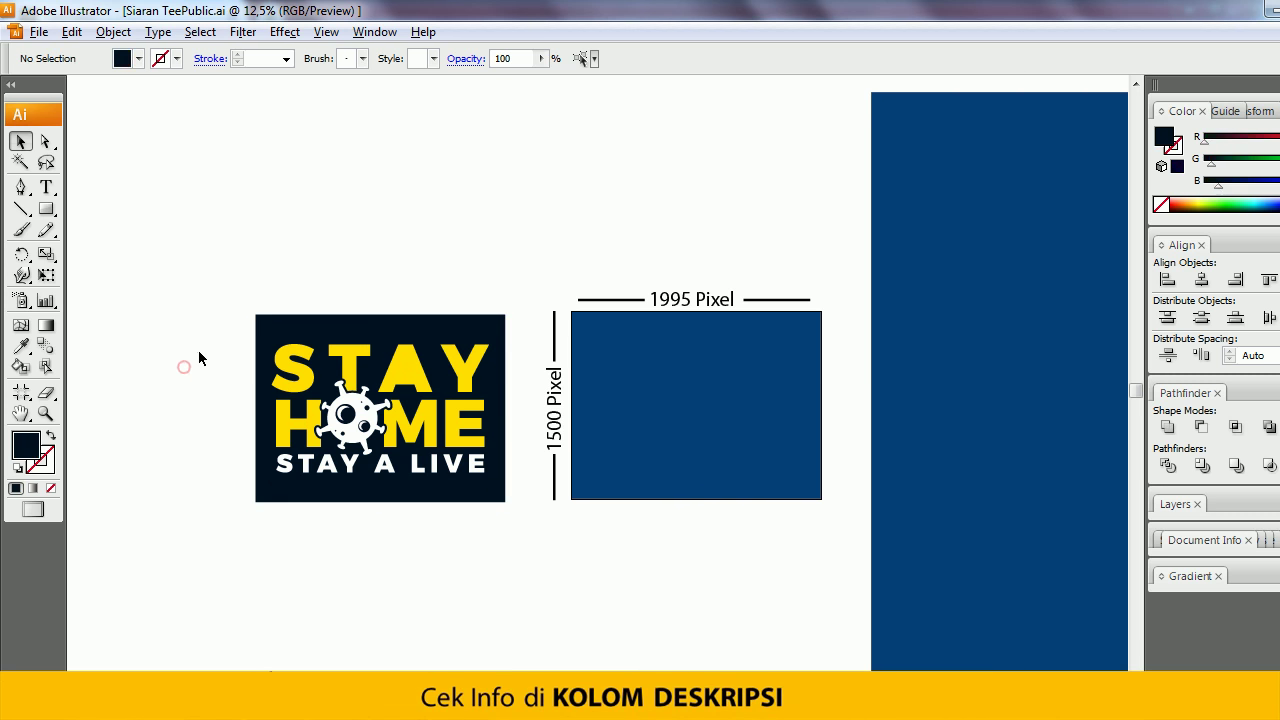
- Select and copy the STAY HOME lettering, virus graphic and STAY A LIVE line without the dark background
left_click_drag(342, 408, 492, 498)
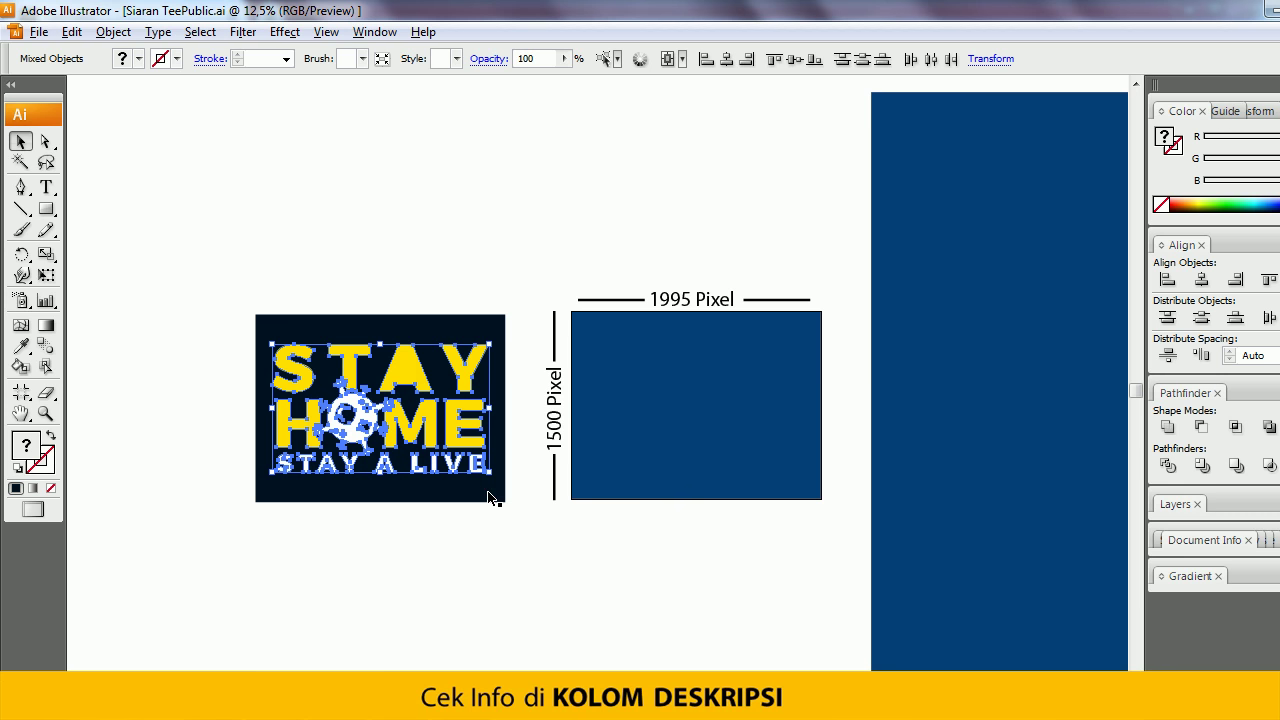
left_click(420, 284)
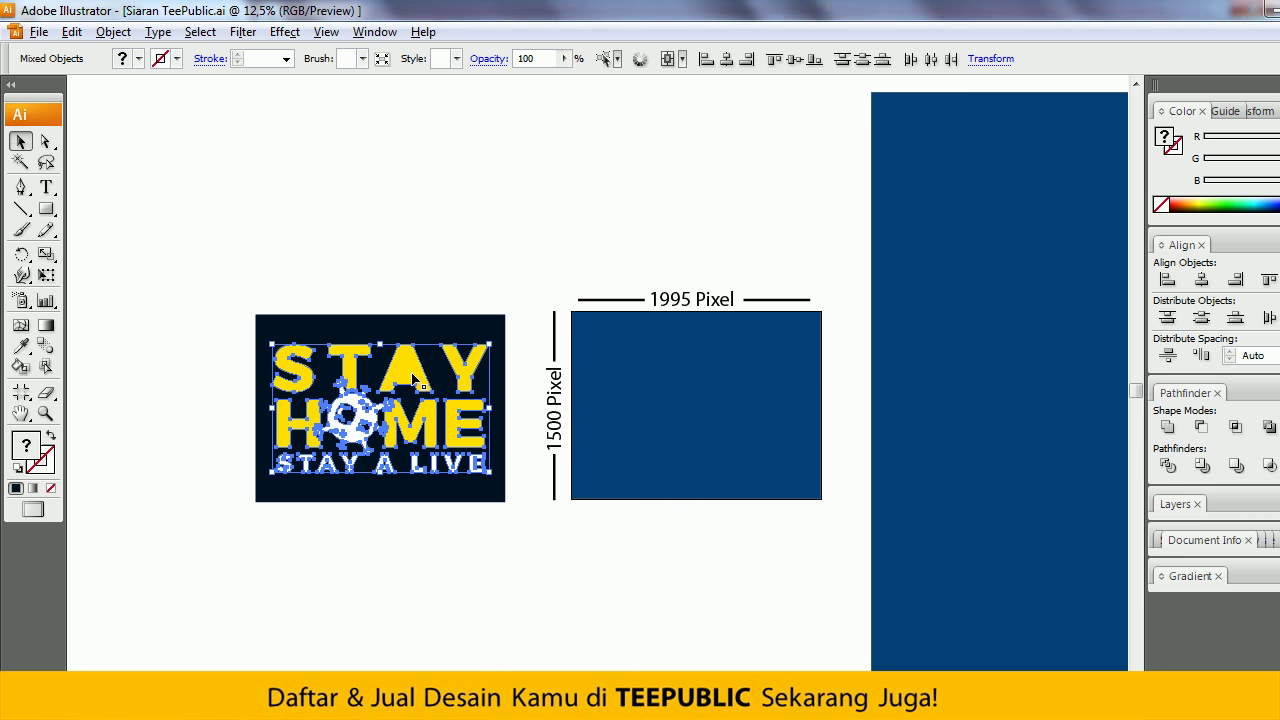
key("ctrl+shift+a")
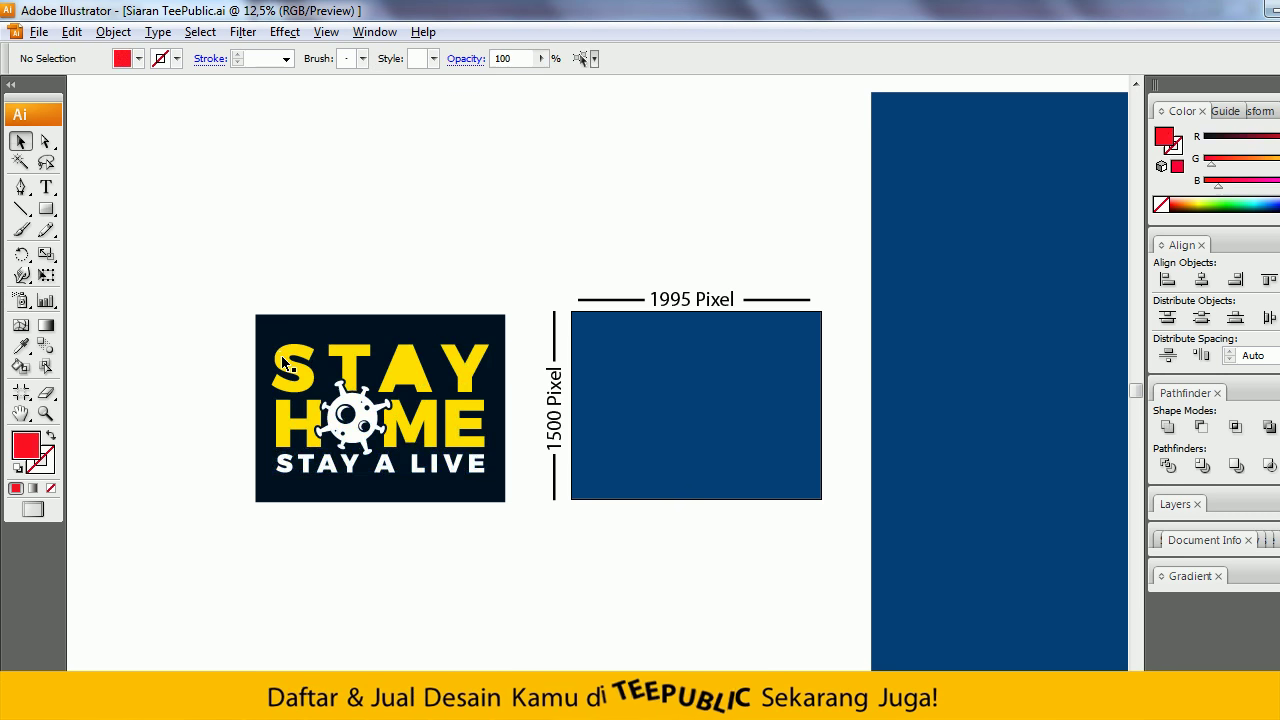
left_click(440, 477)
left_click(256, 266)
left_click_drag(430, 522, 500, 491)
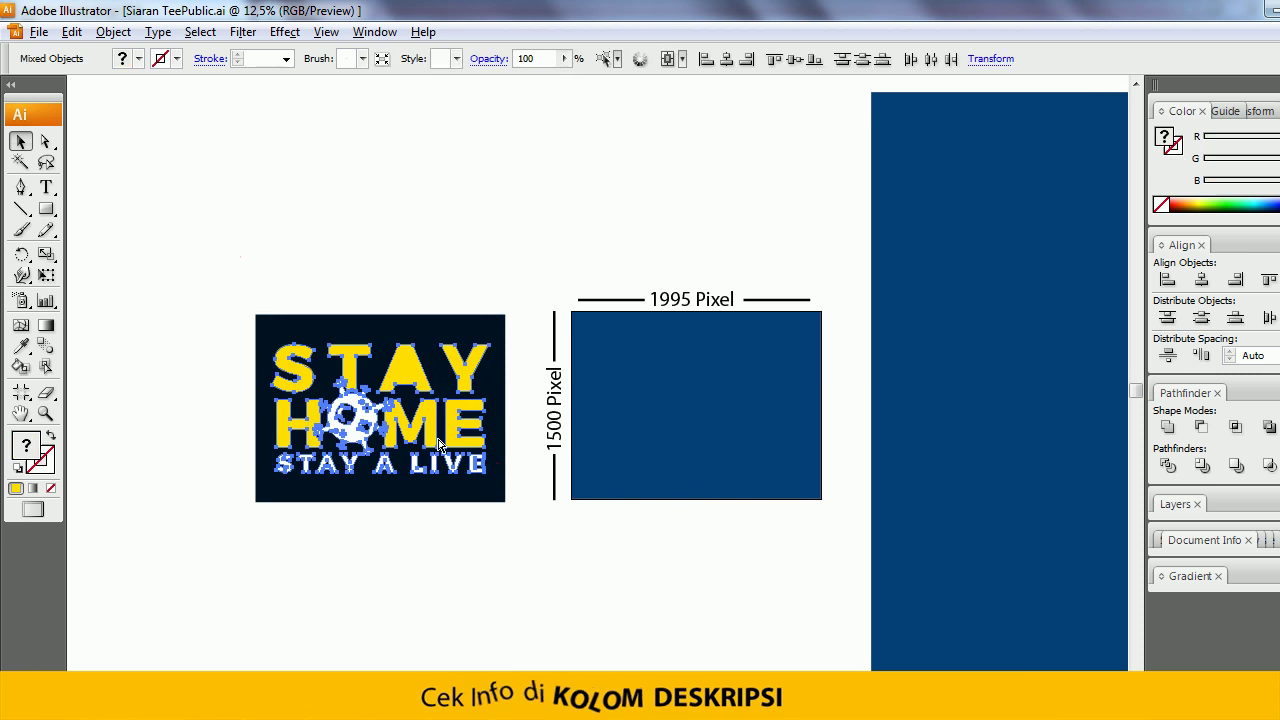
- Switch to Photoshop and create a new RGB document 1500 pixels wide, 1995 pixels high, at 300 pixels/inch with a white background
left_click(523, 700)
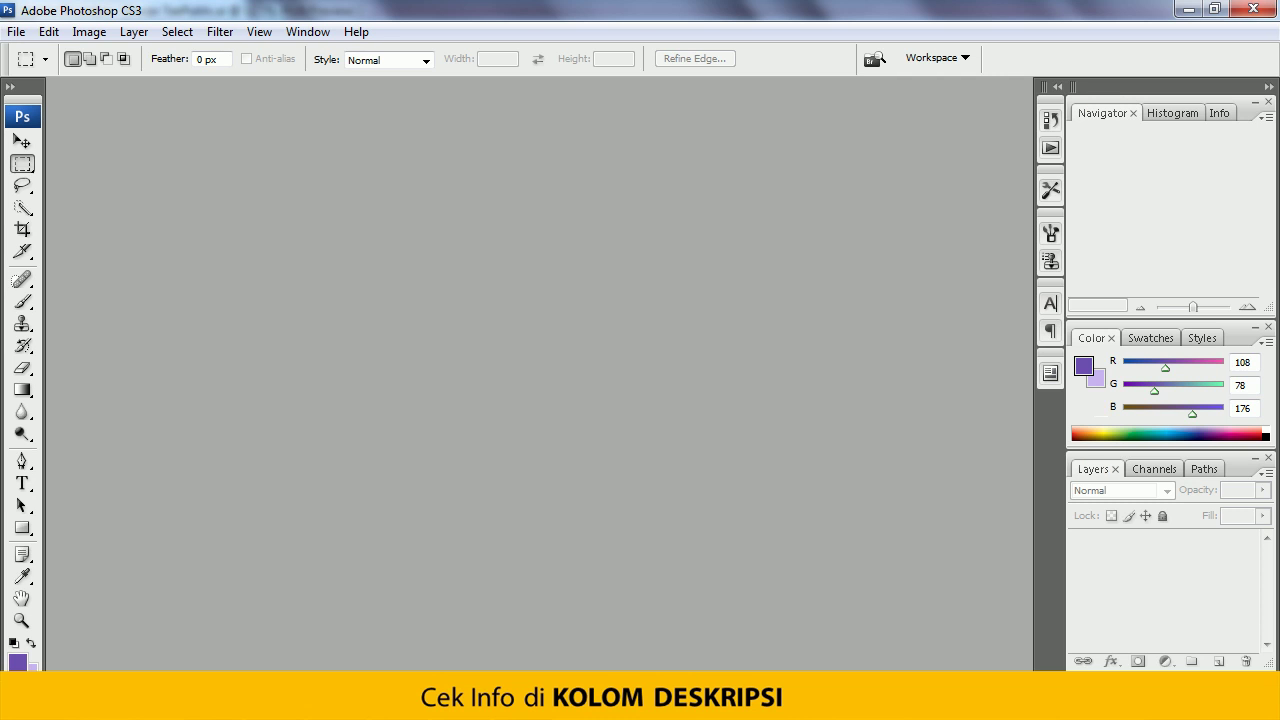
left_click(16, 31)
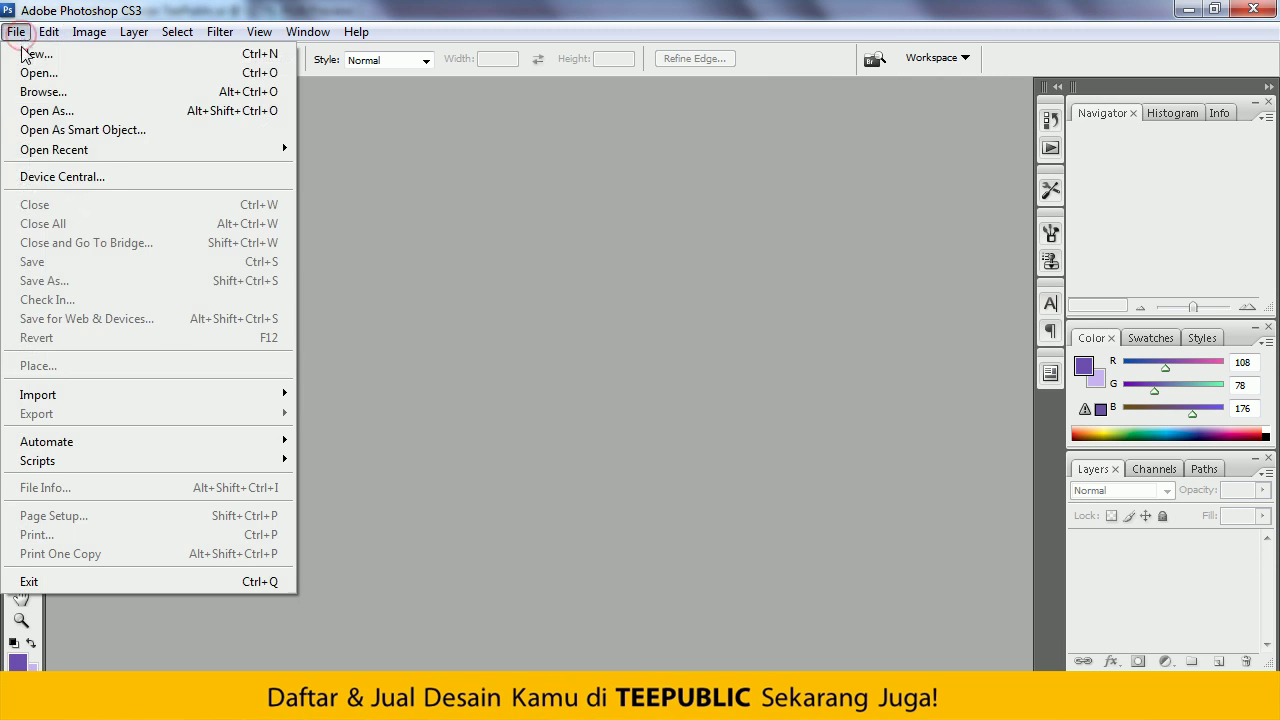
left_click(28, 54)
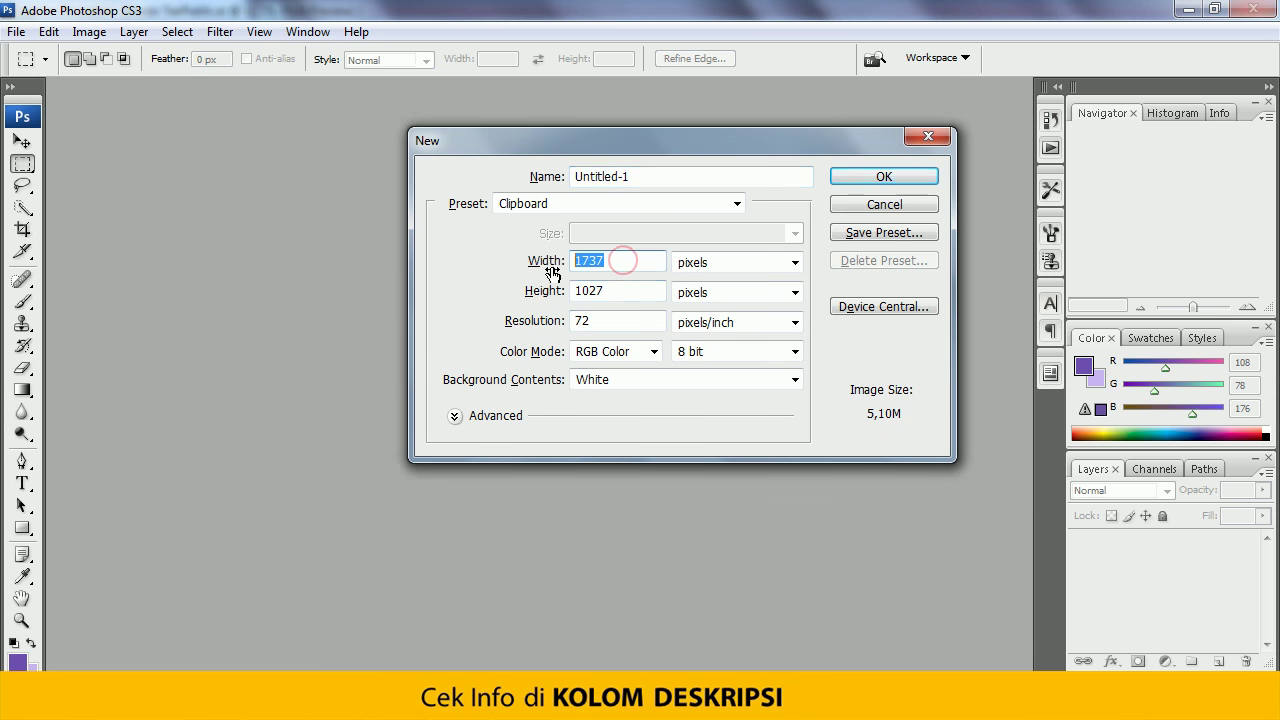
type("1500")
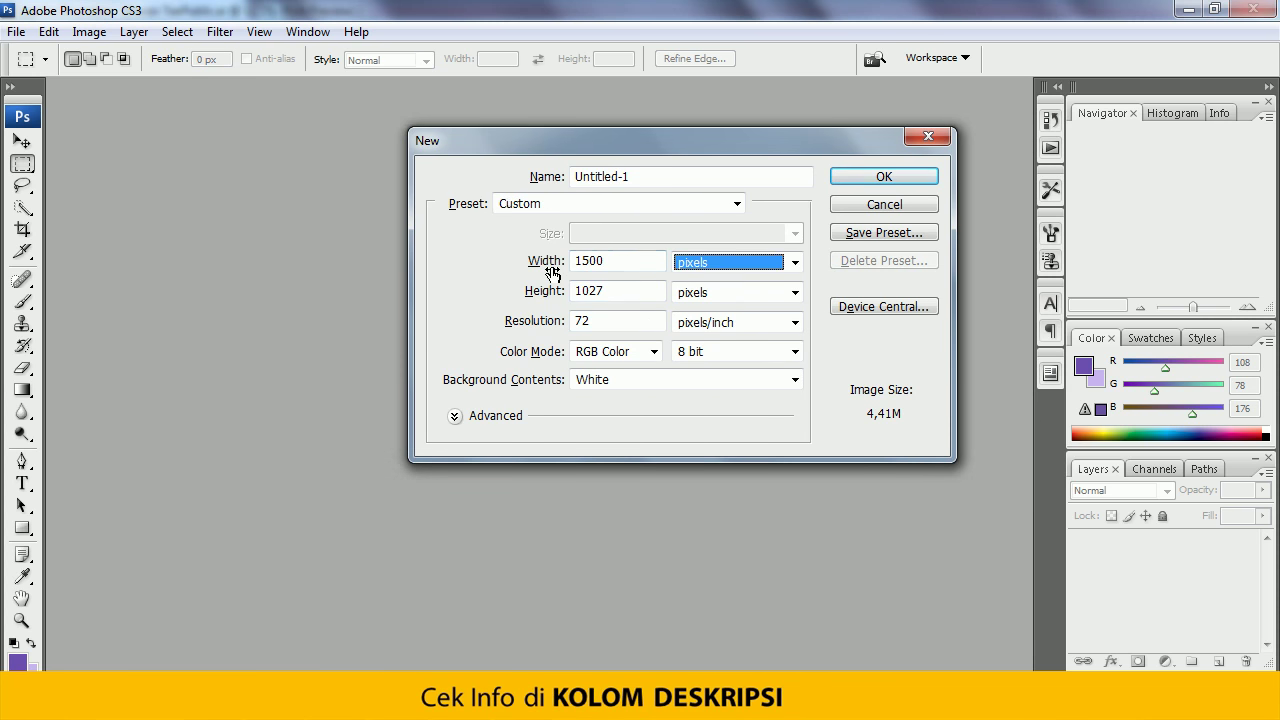
type("1995")
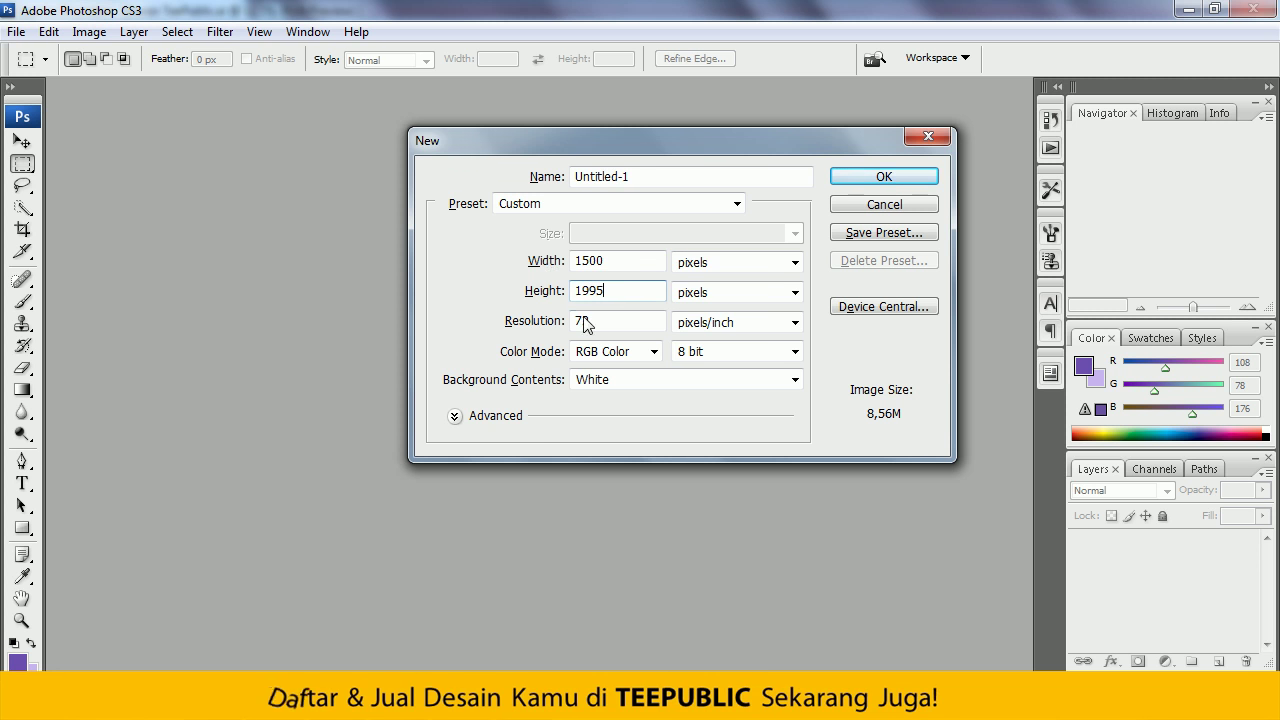
key("BackSpace")
key("BackSpace")
type("300")
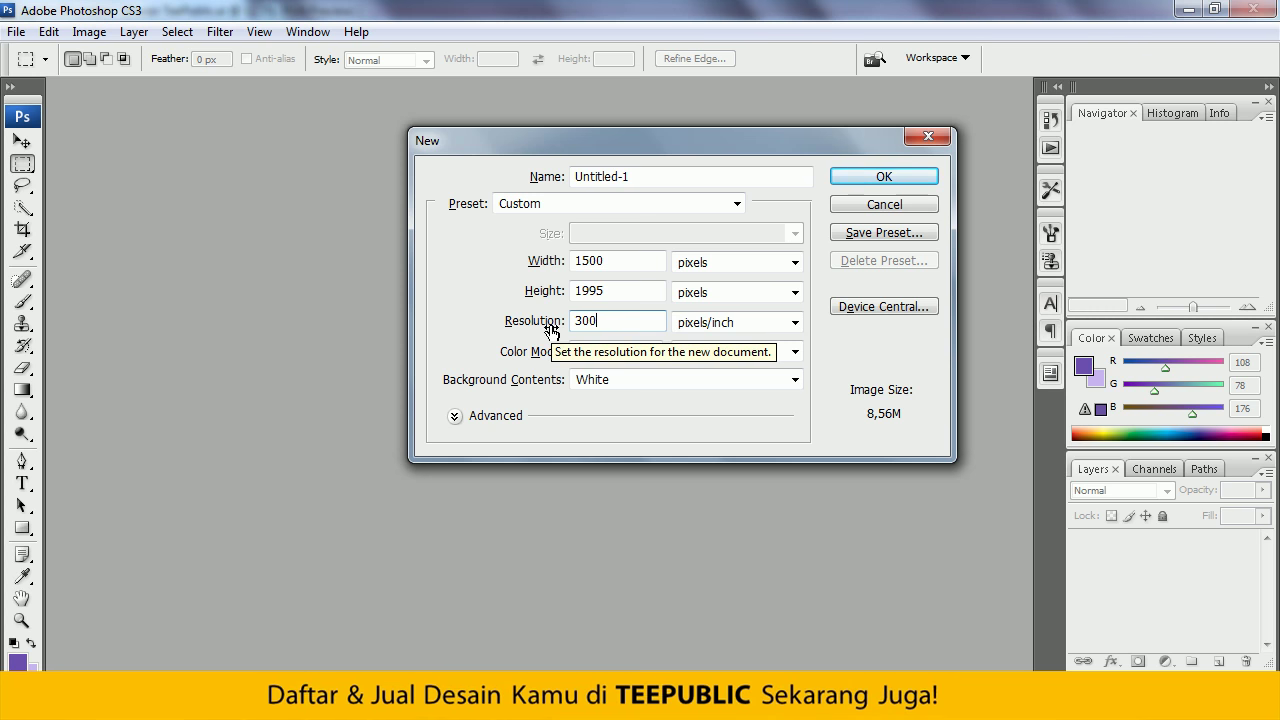
left_click_drag(614, 263, 576, 265)
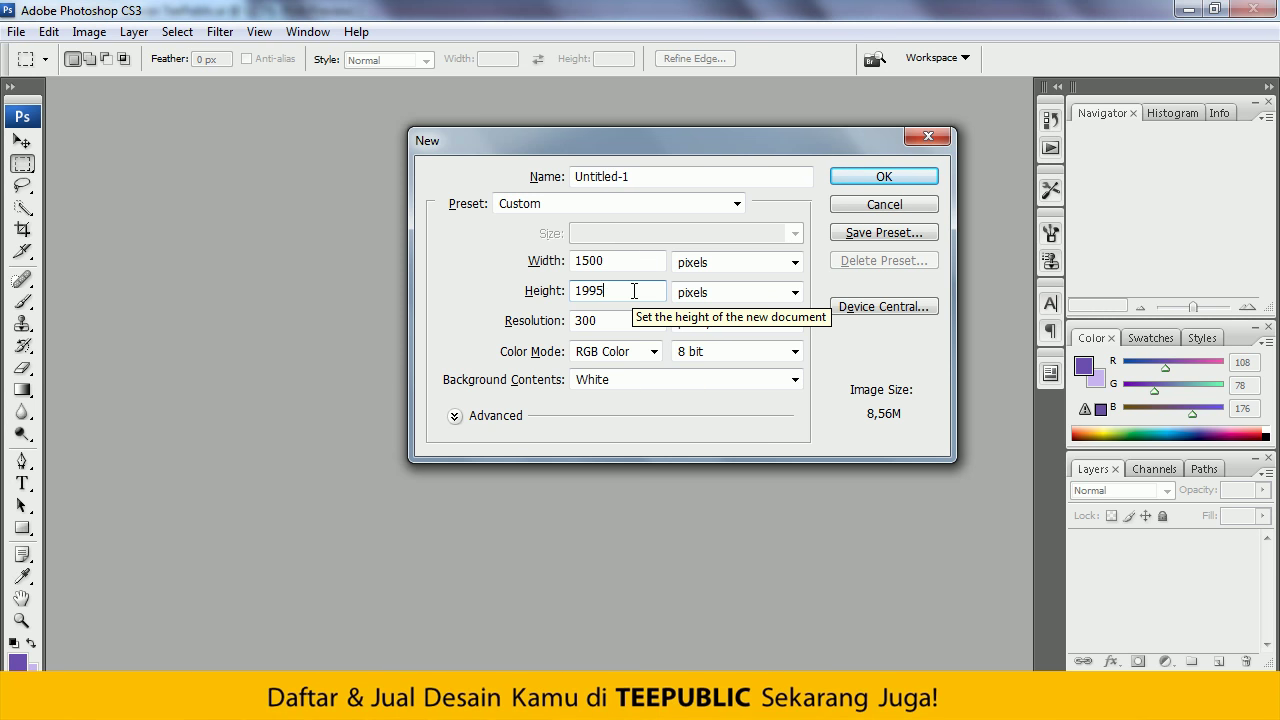
left_click_drag(531, 140, 434, 121)
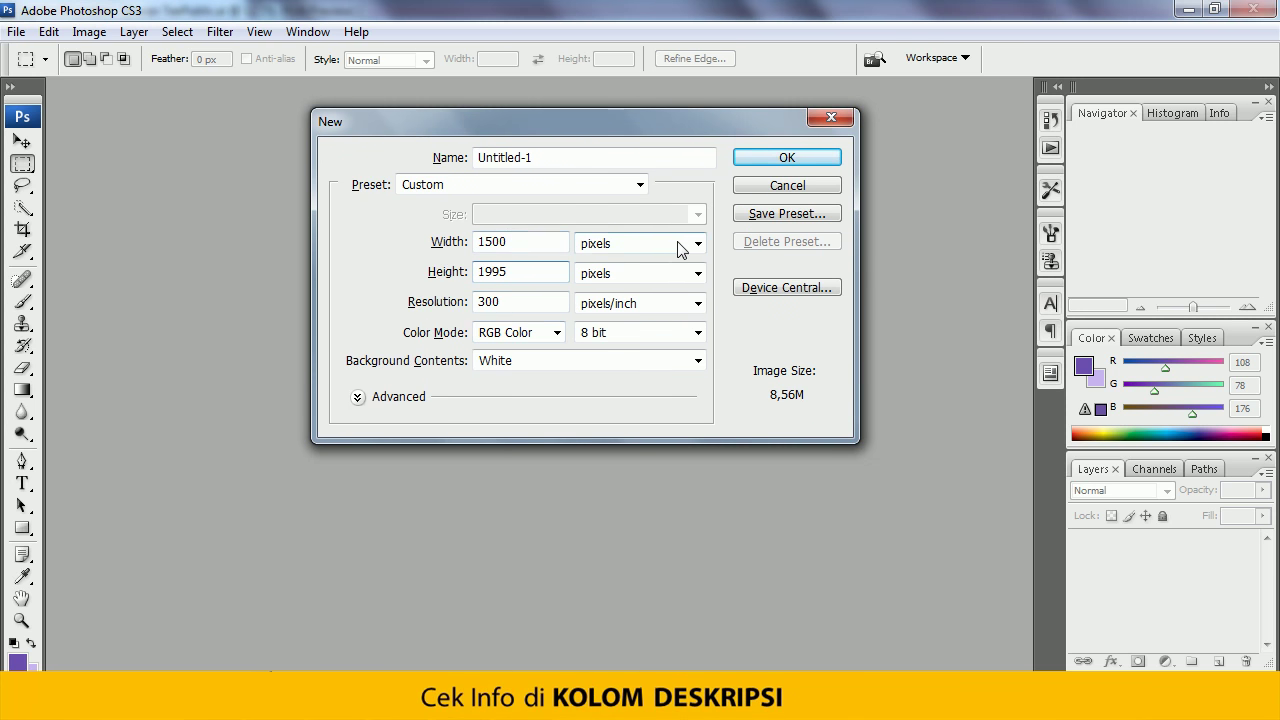
double_click(492, 242)
left_click(766, 157)
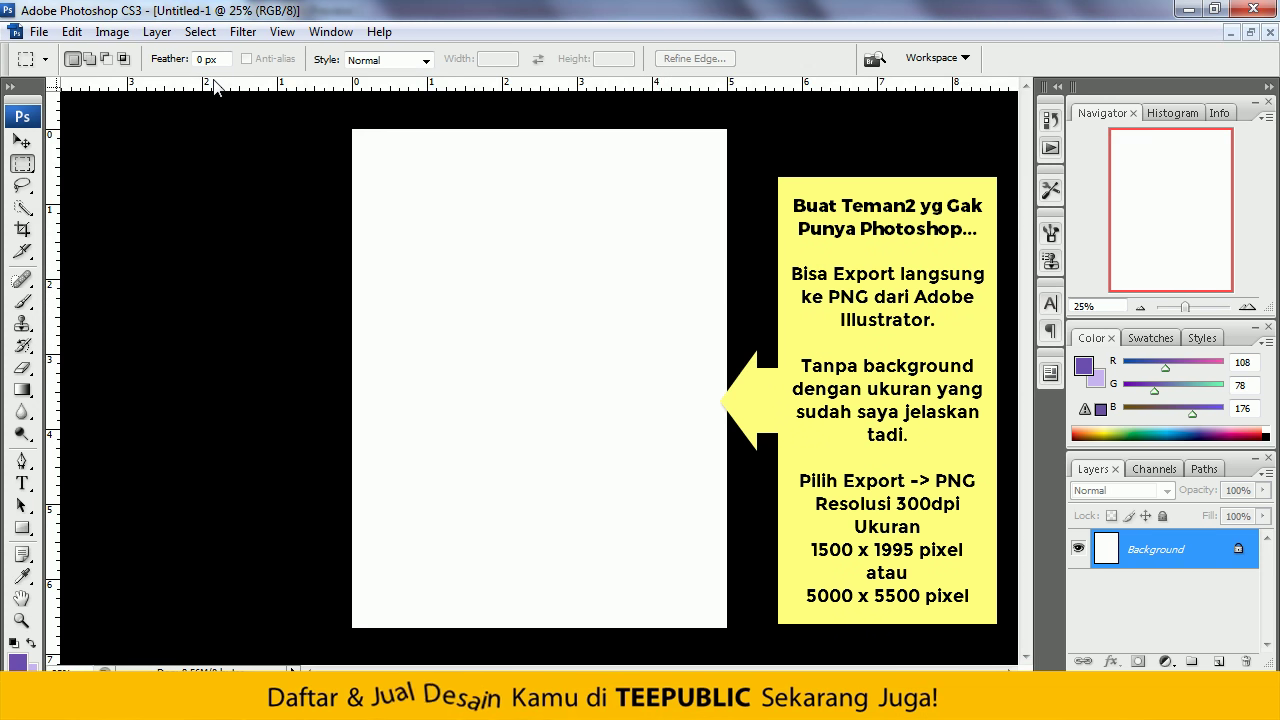
- Rotate the blank canvas 90° counterclockwise to landscape orientation
left_click(72, 31)
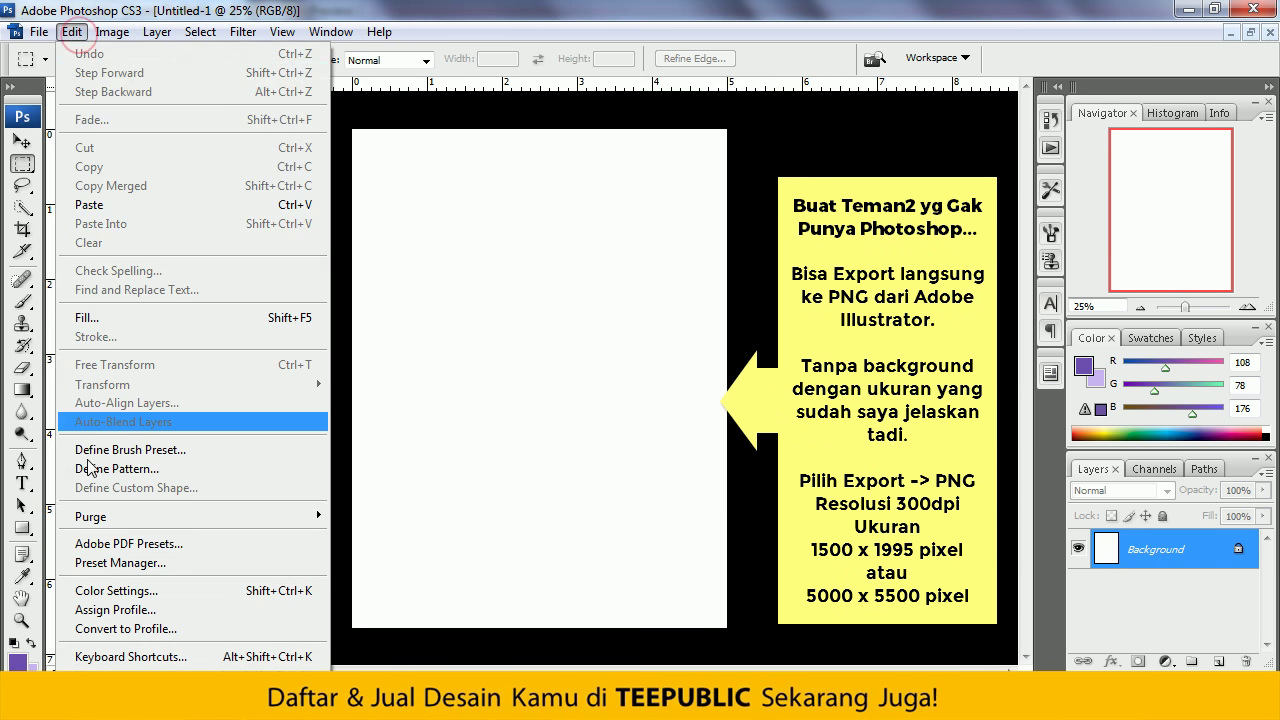
left_click(112, 31)
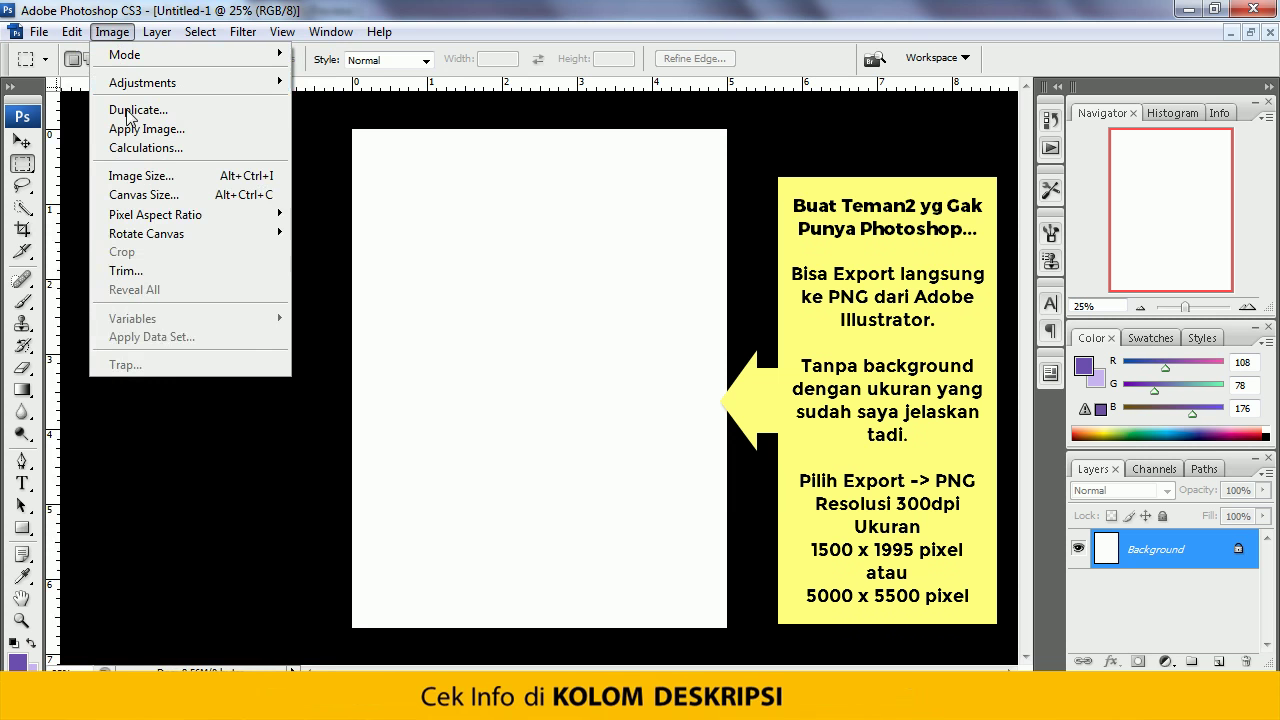
mouse_move(145, 236)
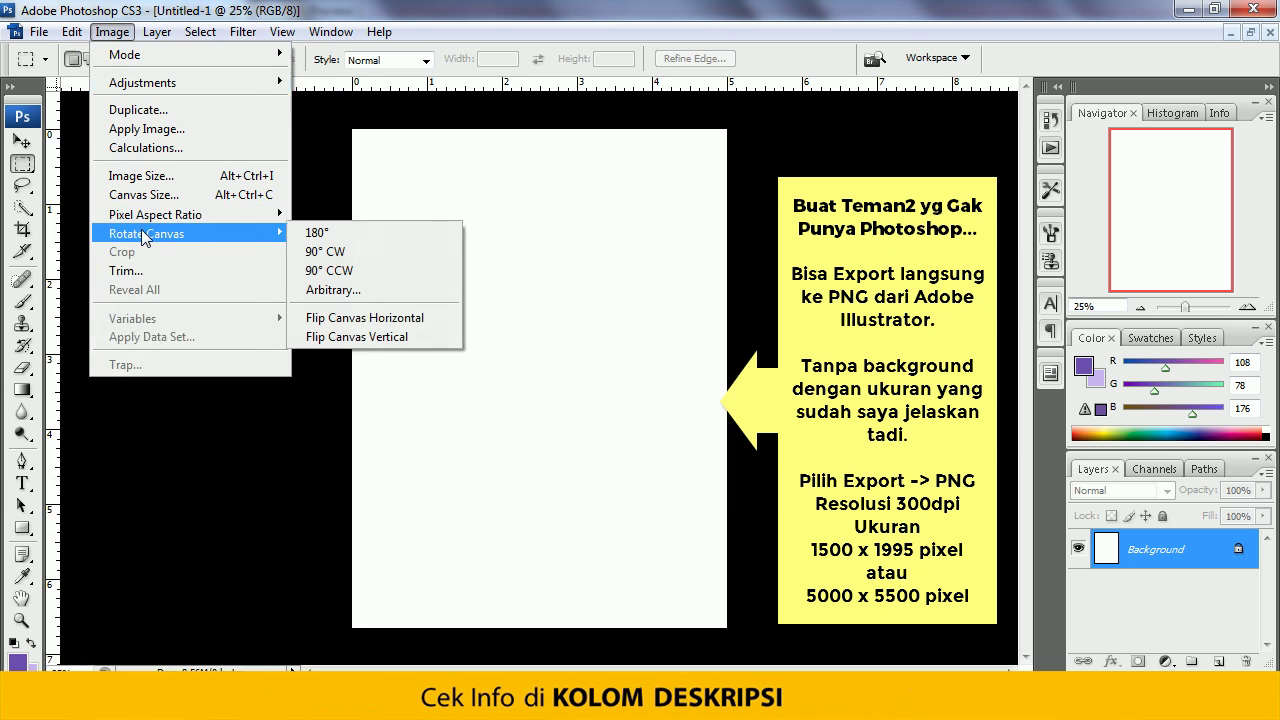
left_click(338, 272)
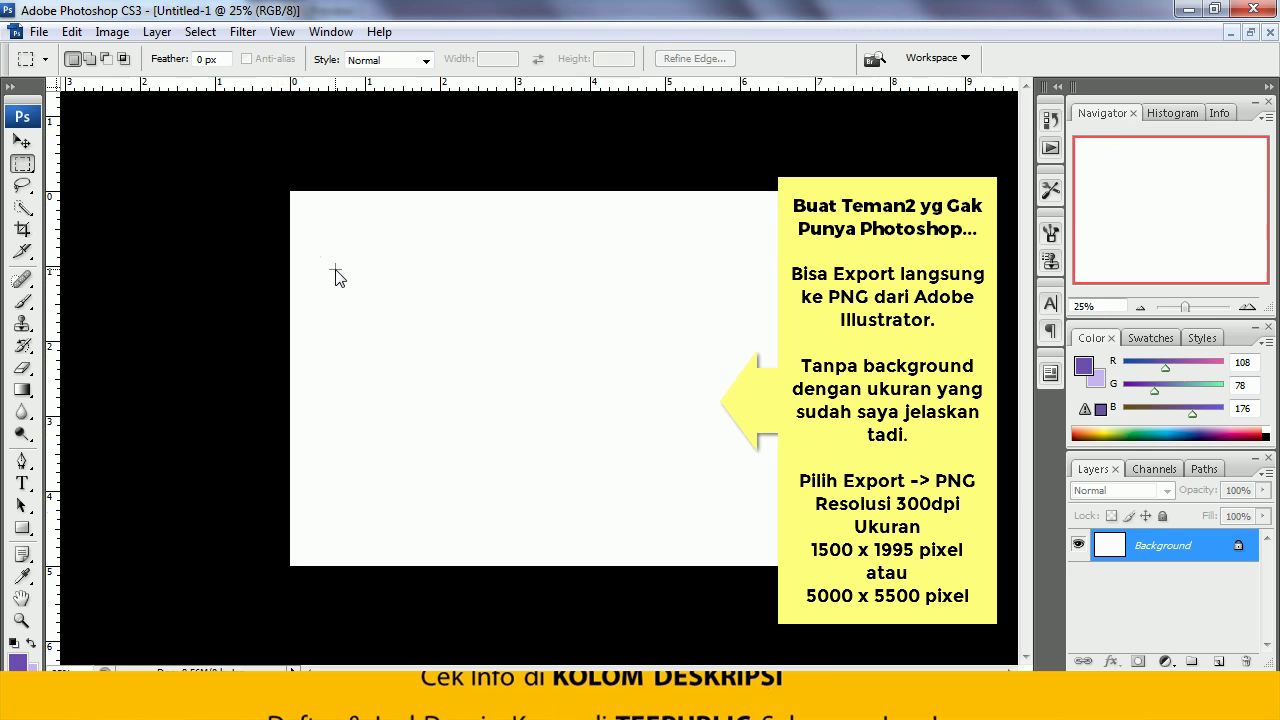
- Paste the copied STAY HOME artwork onto the canvas as a smart object and commit its placement
key("z")
left_click(513, 337, "alt")
key("alt+Tab")
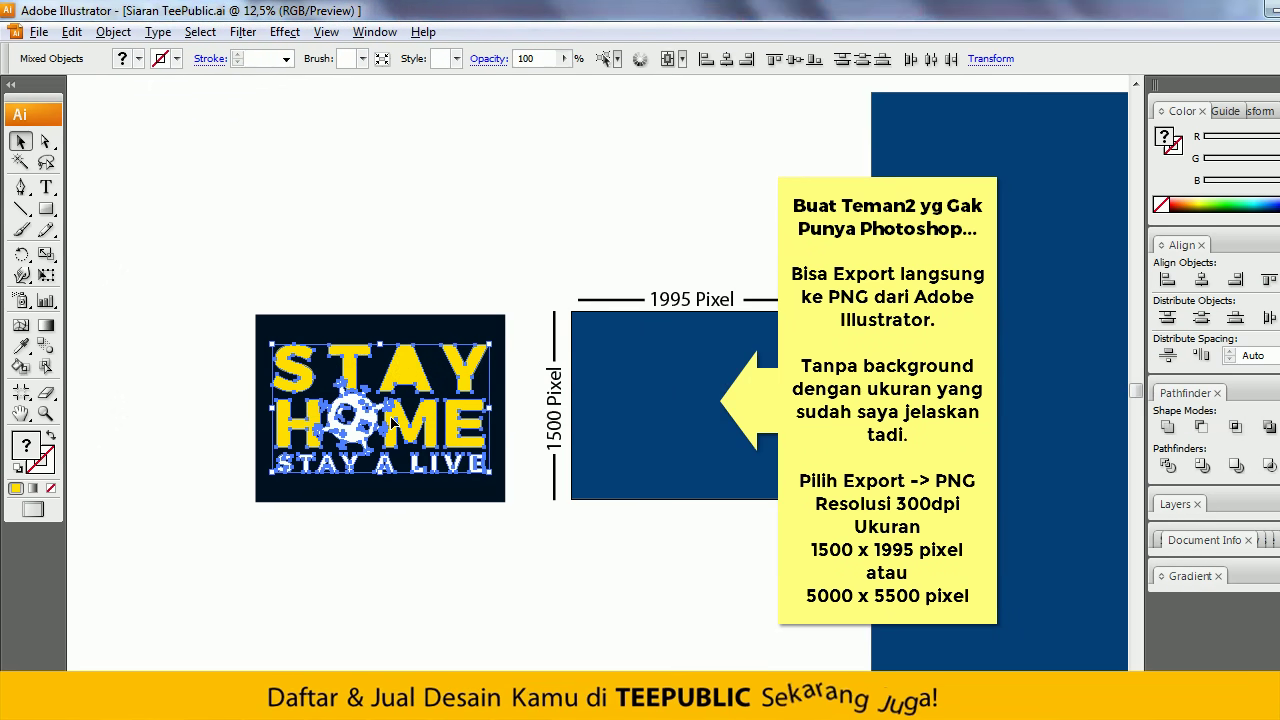
key("alt+Tab")
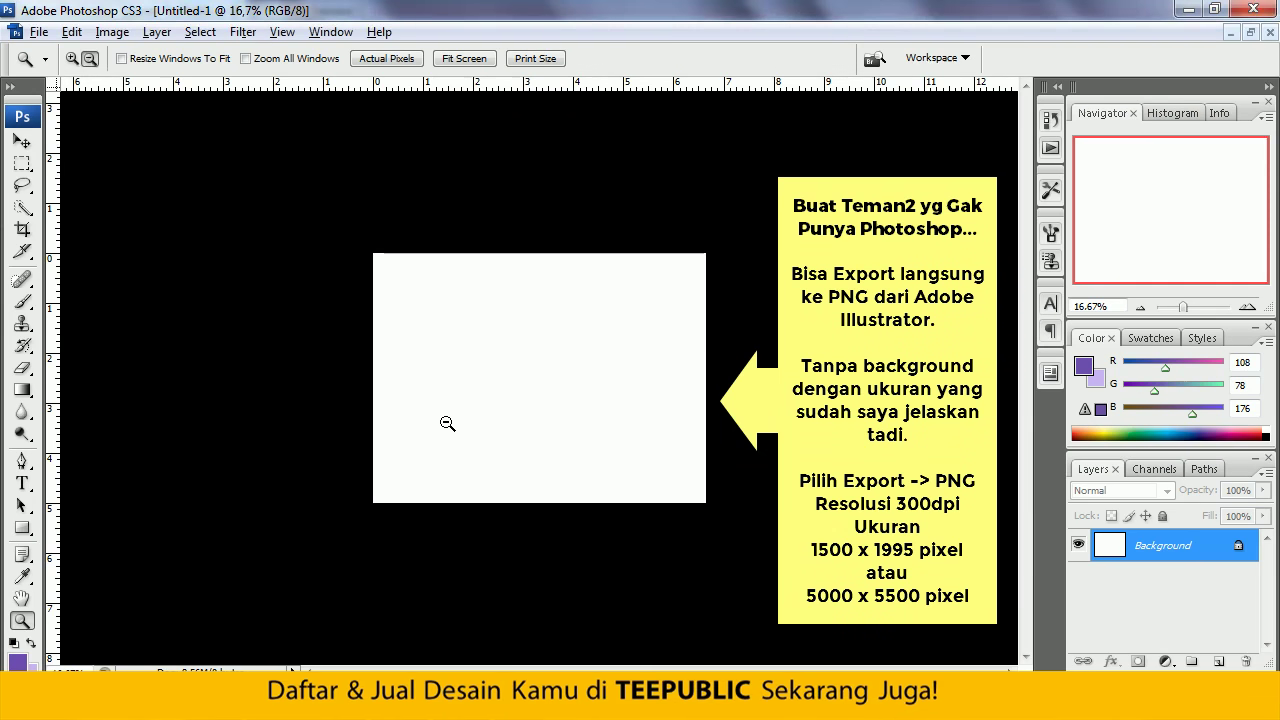
key("ctrl+v")
left_click(716, 243)
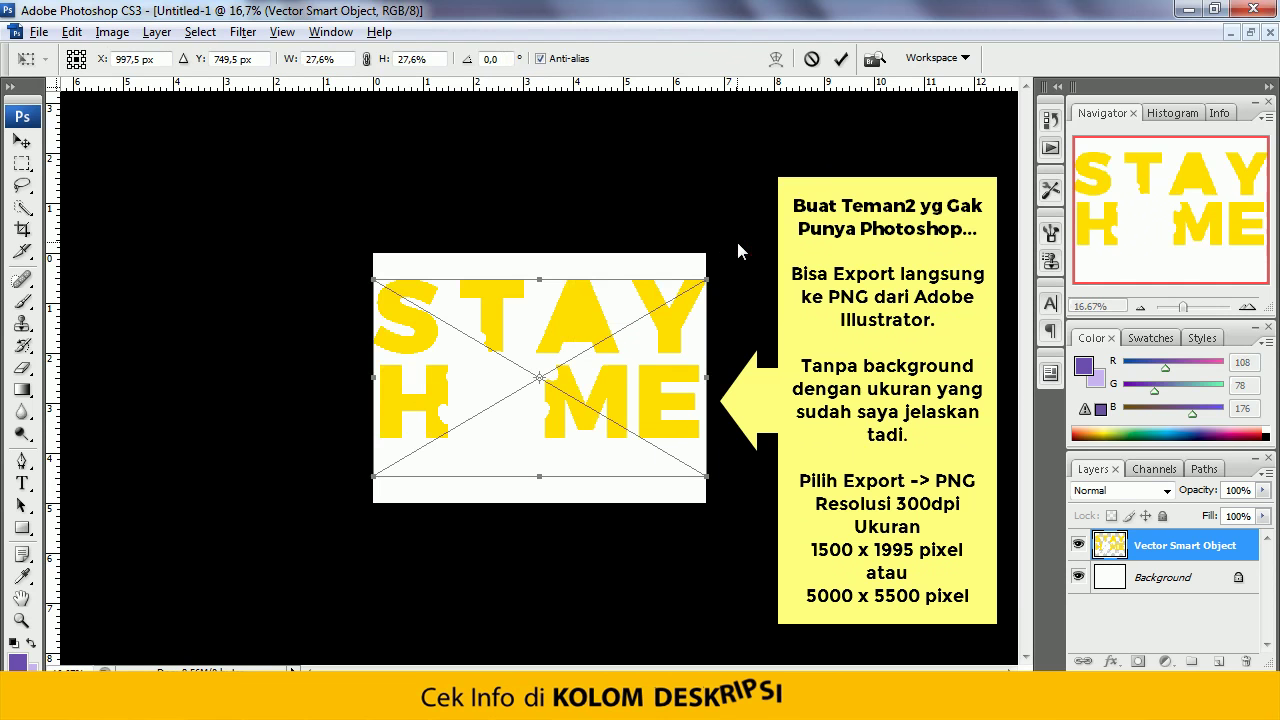
key("Return")
key("z")
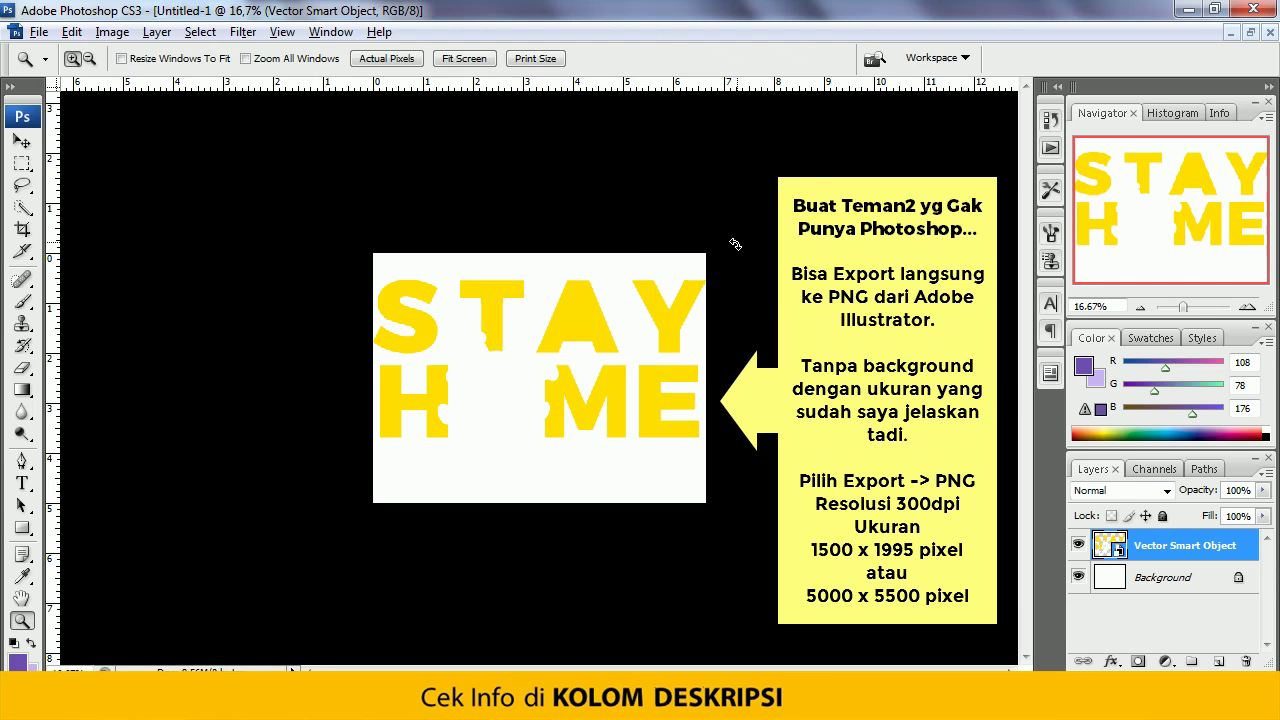
- Unlock the white Background by converting it to a regular layer, and delete it to leave the artwork on transparency
double_click(1200, 582)
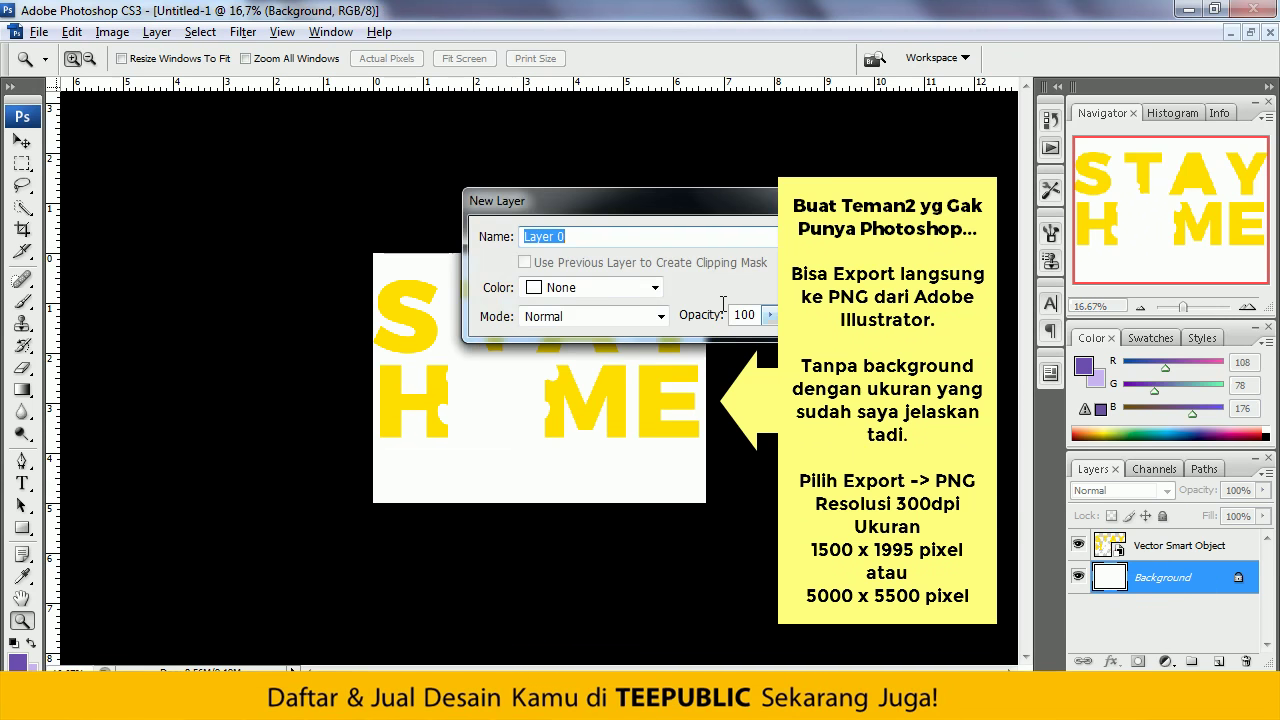
key("Return")
left_click_drag(1128, 598, 1243, 662)
left_click(700, 409)
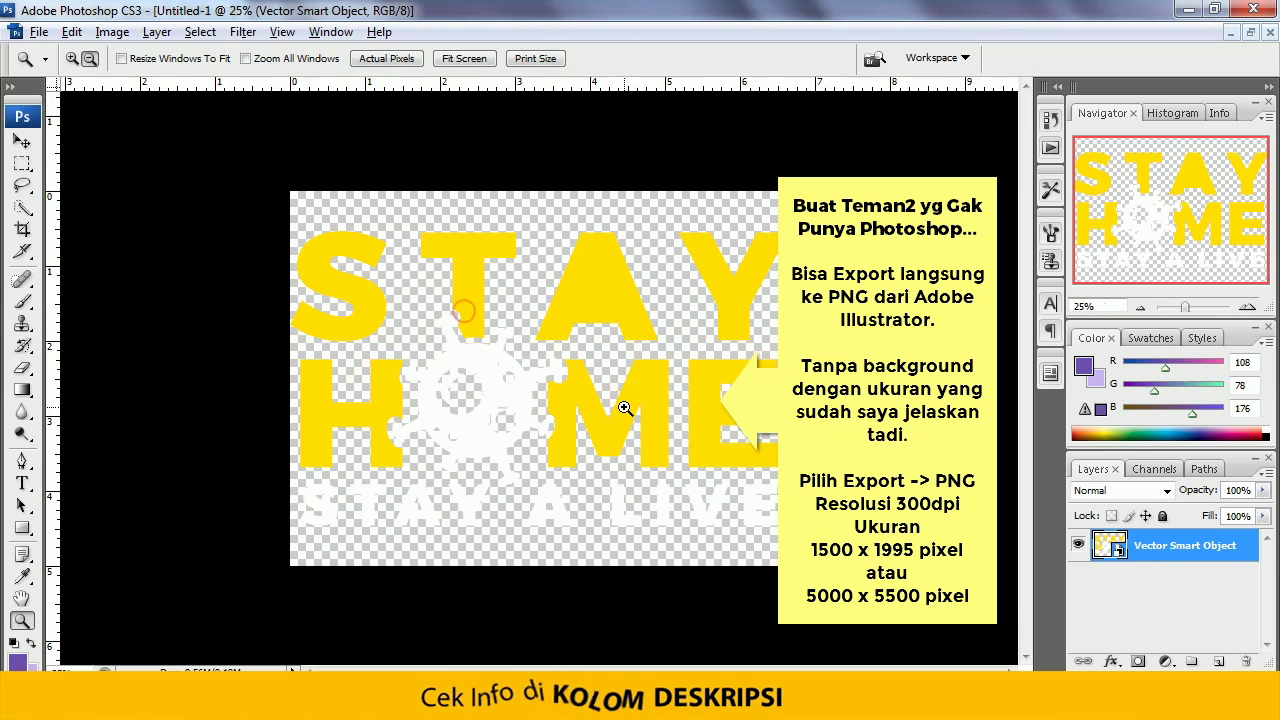
left_click(623, 406, "alt")
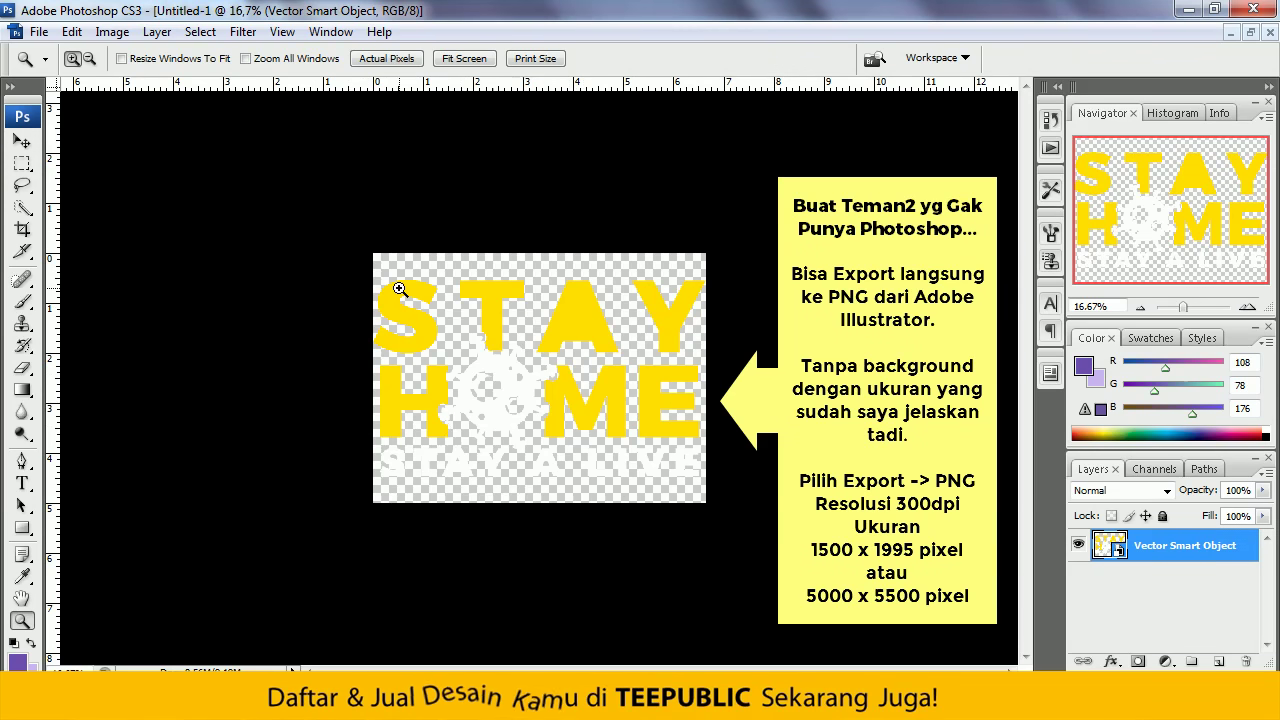
- Save the design to the Desktop as a PNG named STAY HOME with interlacing set to None
left_click(38, 33)
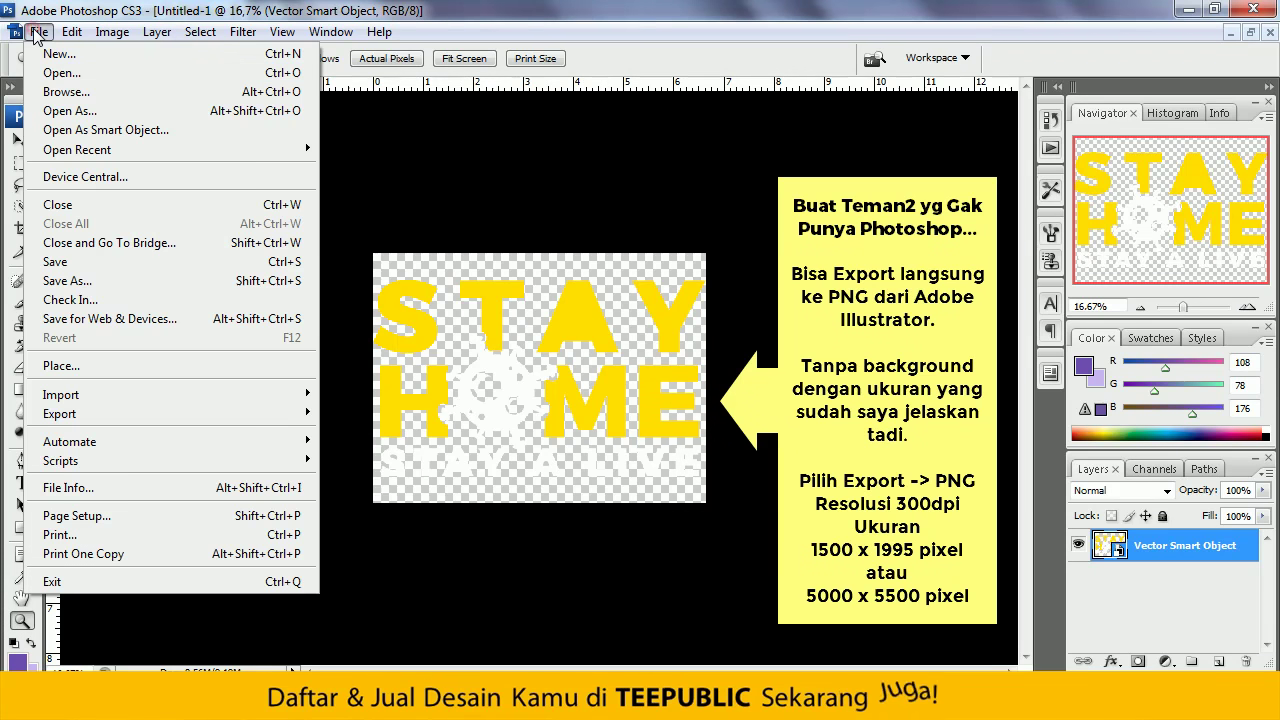
left_click(96, 279)
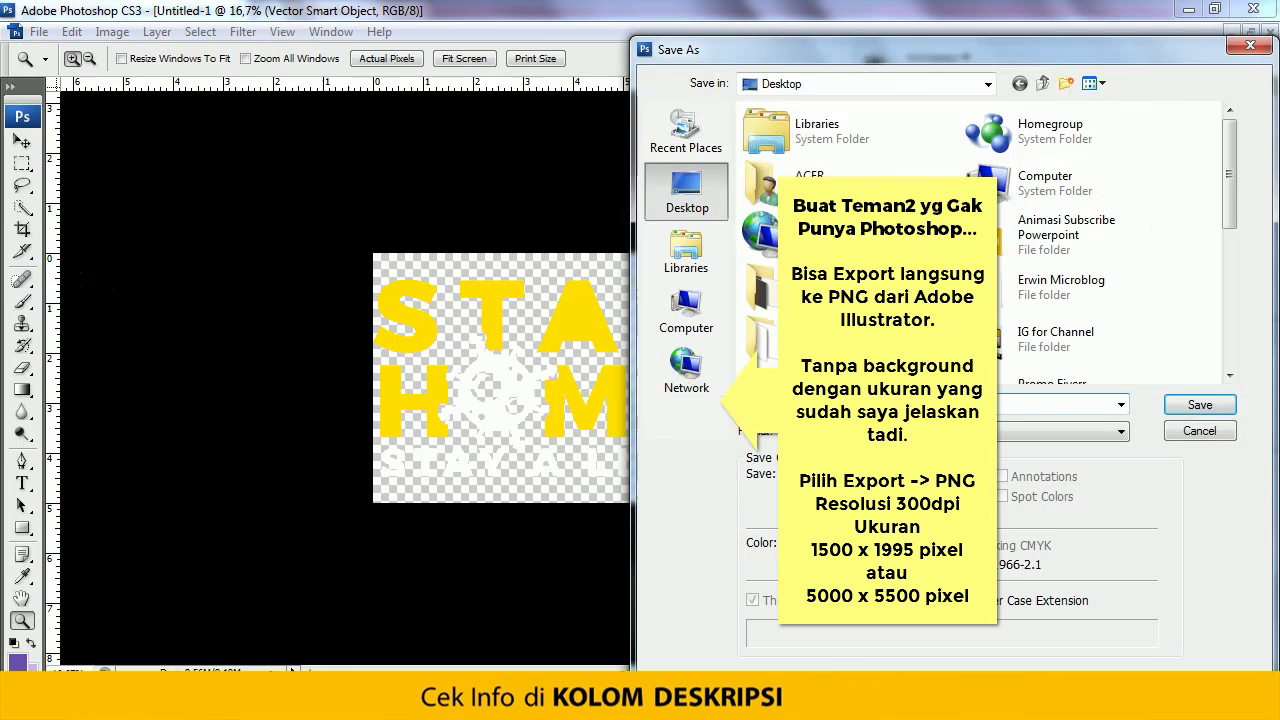
left_click(900, 431)
left_click(884, 622)
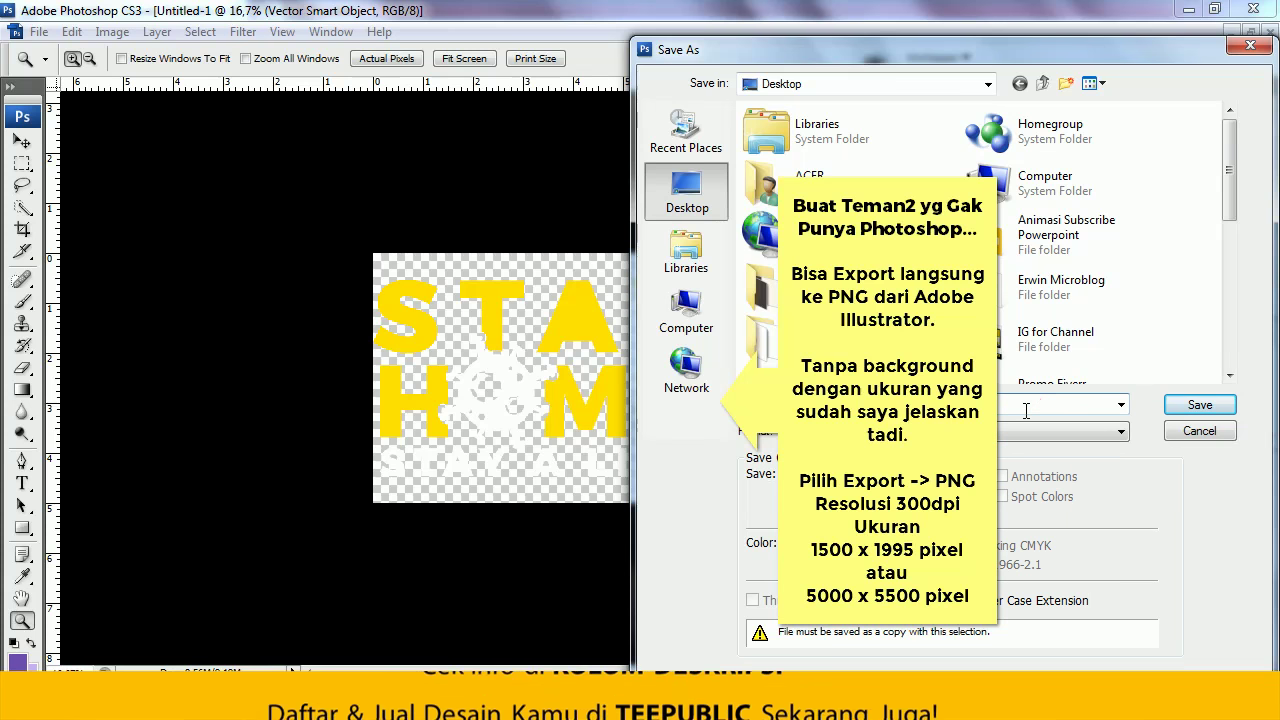
left_click(1200, 405)
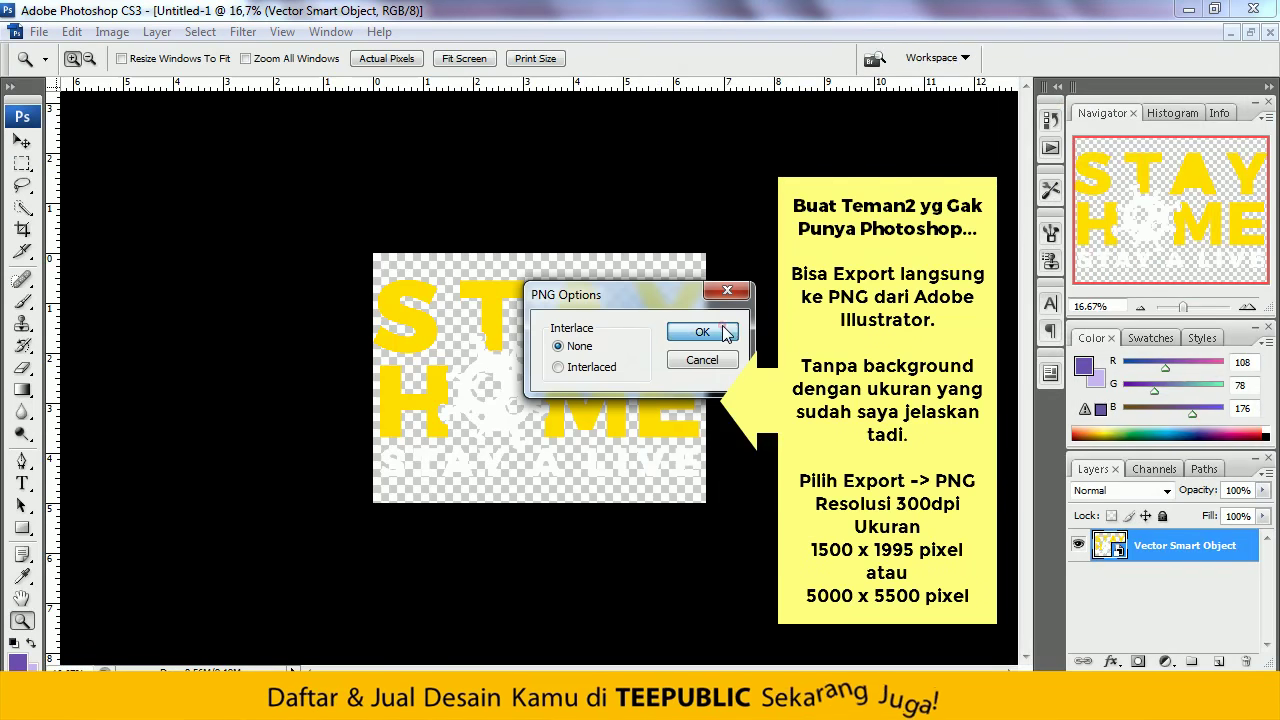
left_click(703, 332)
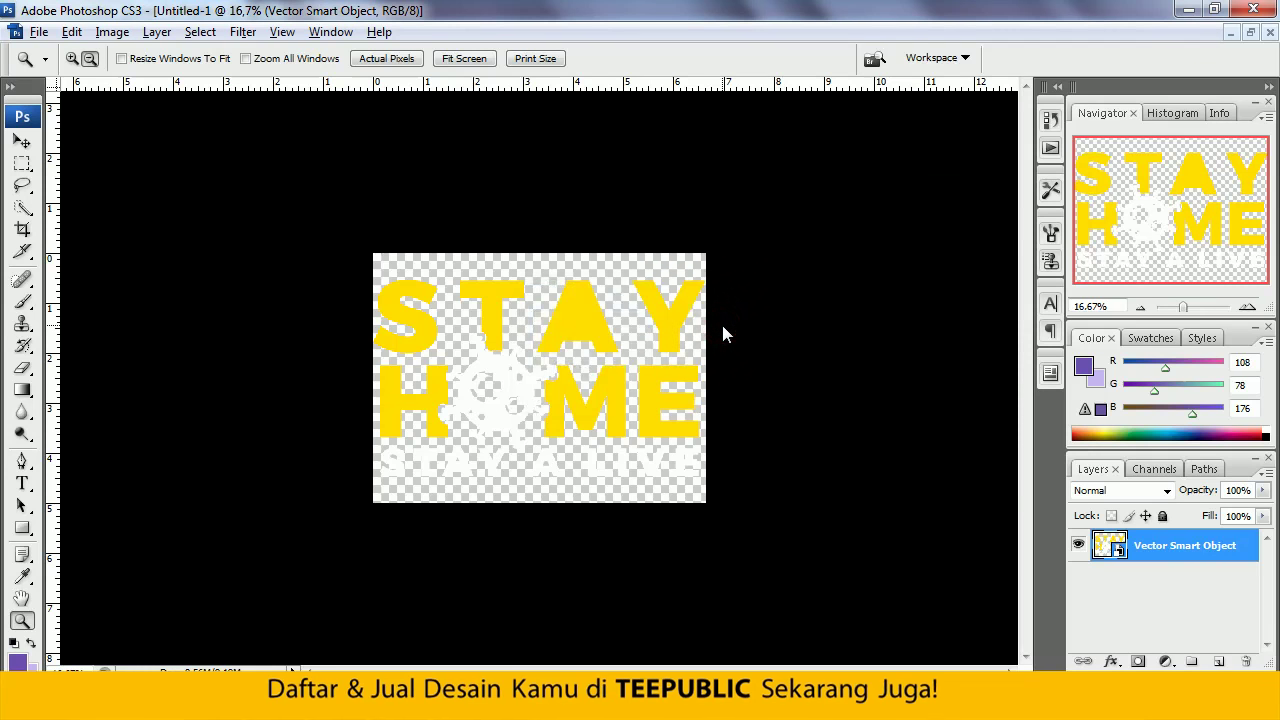
- Switch to TeePublic in Chrome, upload the STAY HOME PNG from the Desktop, and check the artwork against the file requirements
key("alt+Tab")
key("alt+Tab")
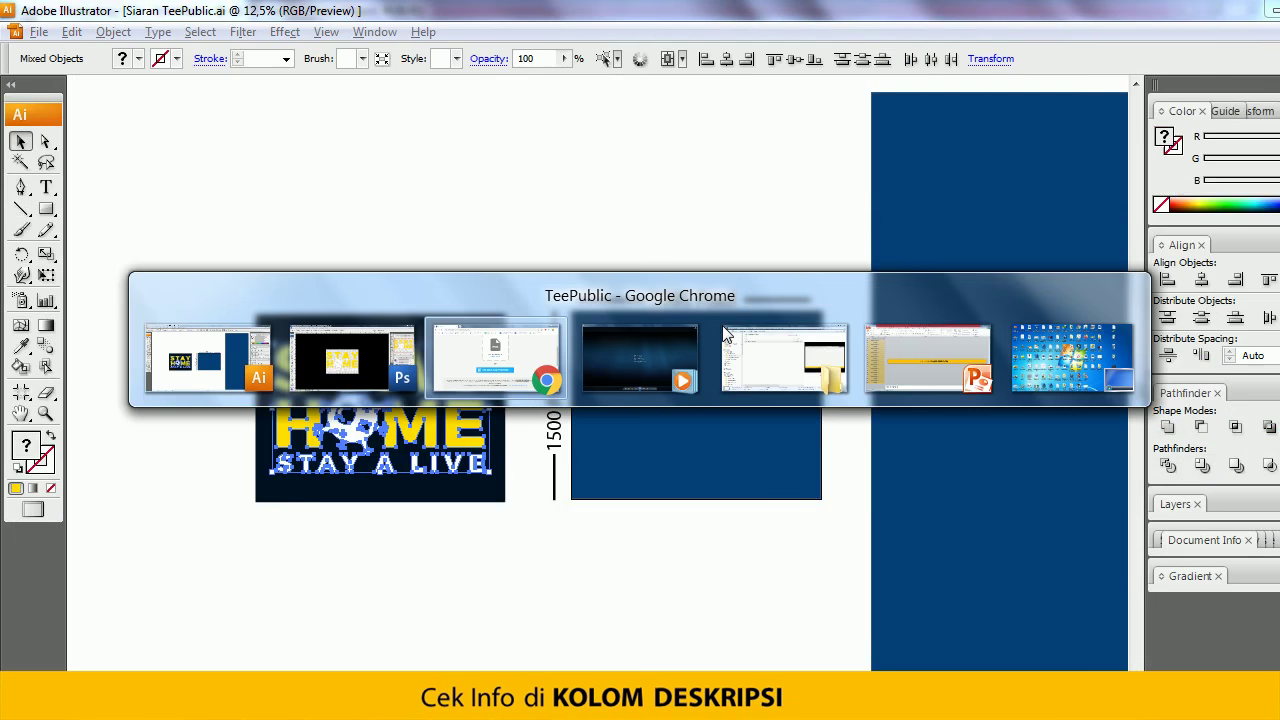
scroll(630, 315, "up", 3)
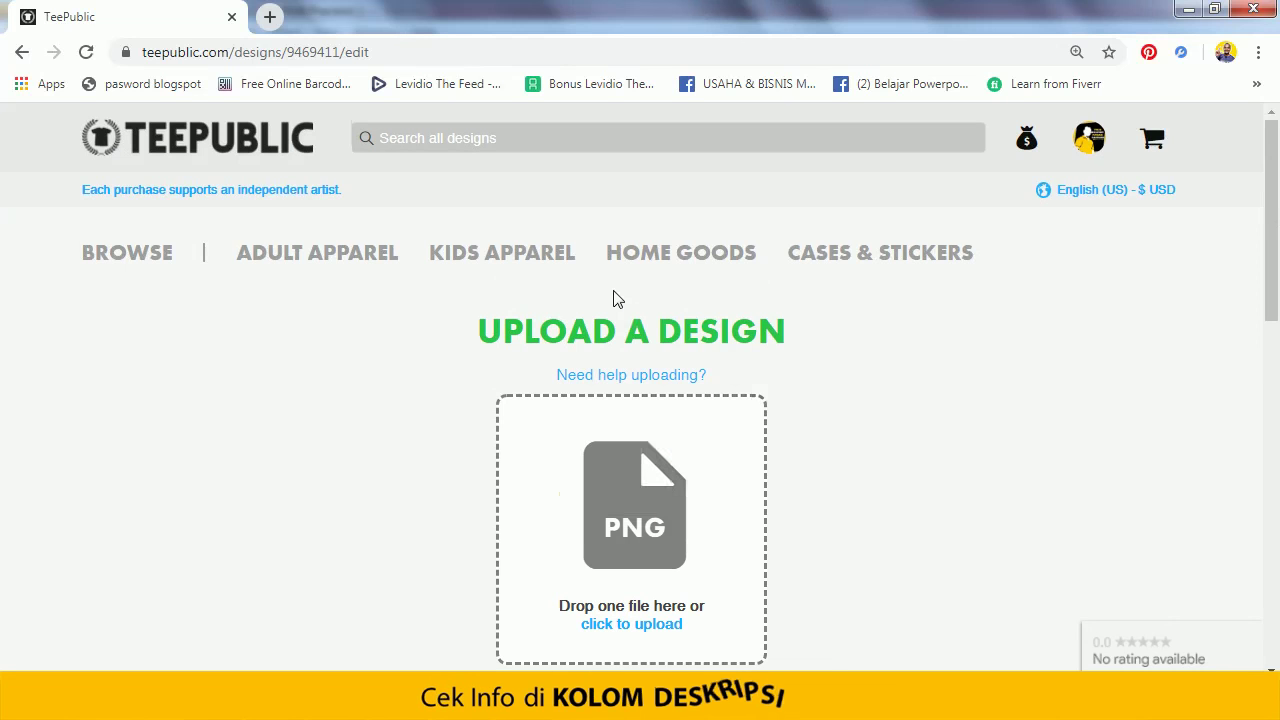
scroll(694, 329, "down", 2)
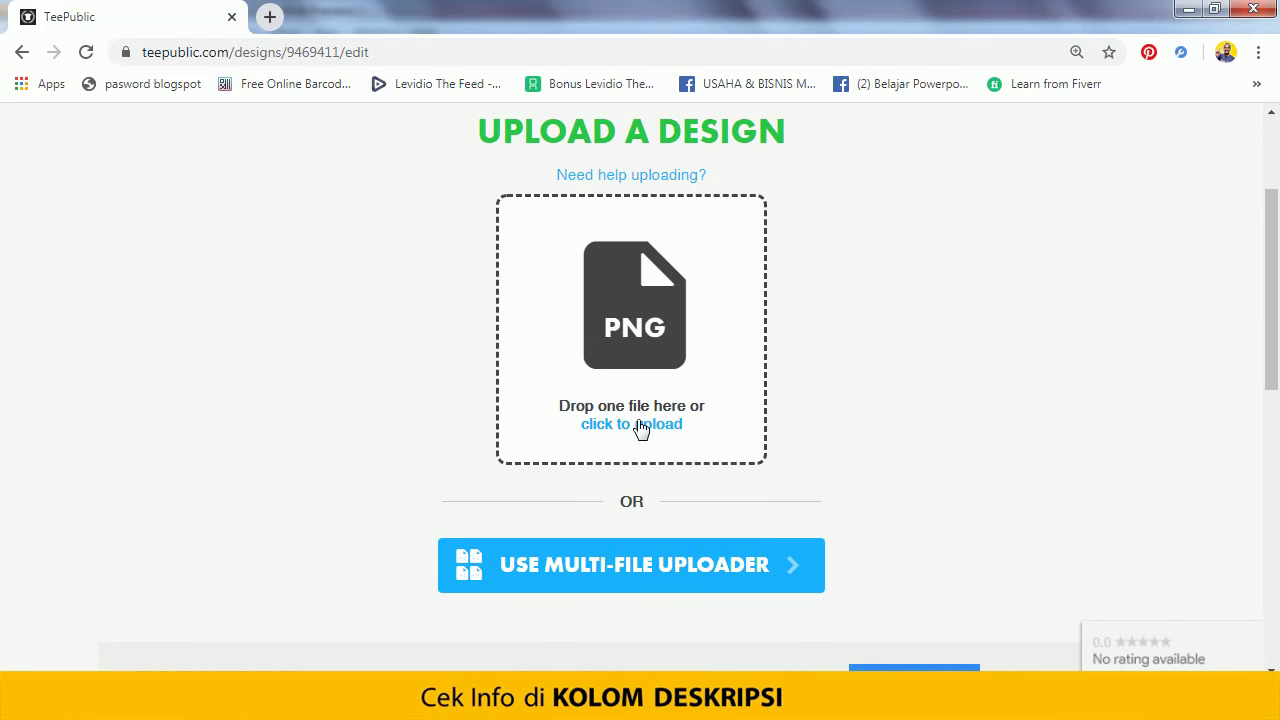
scroll(677, 400, "up", 1)
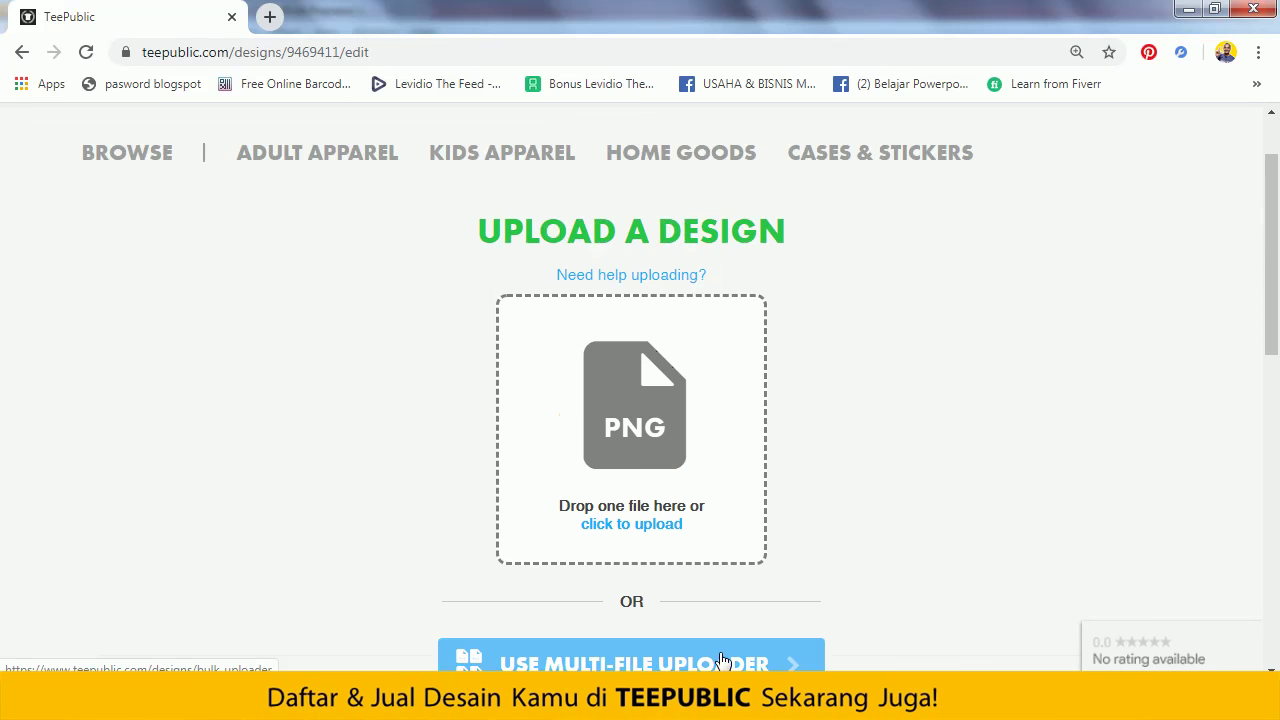
scroll(660, 465, "down", 1)
scroll(513, 427, "up", 1)
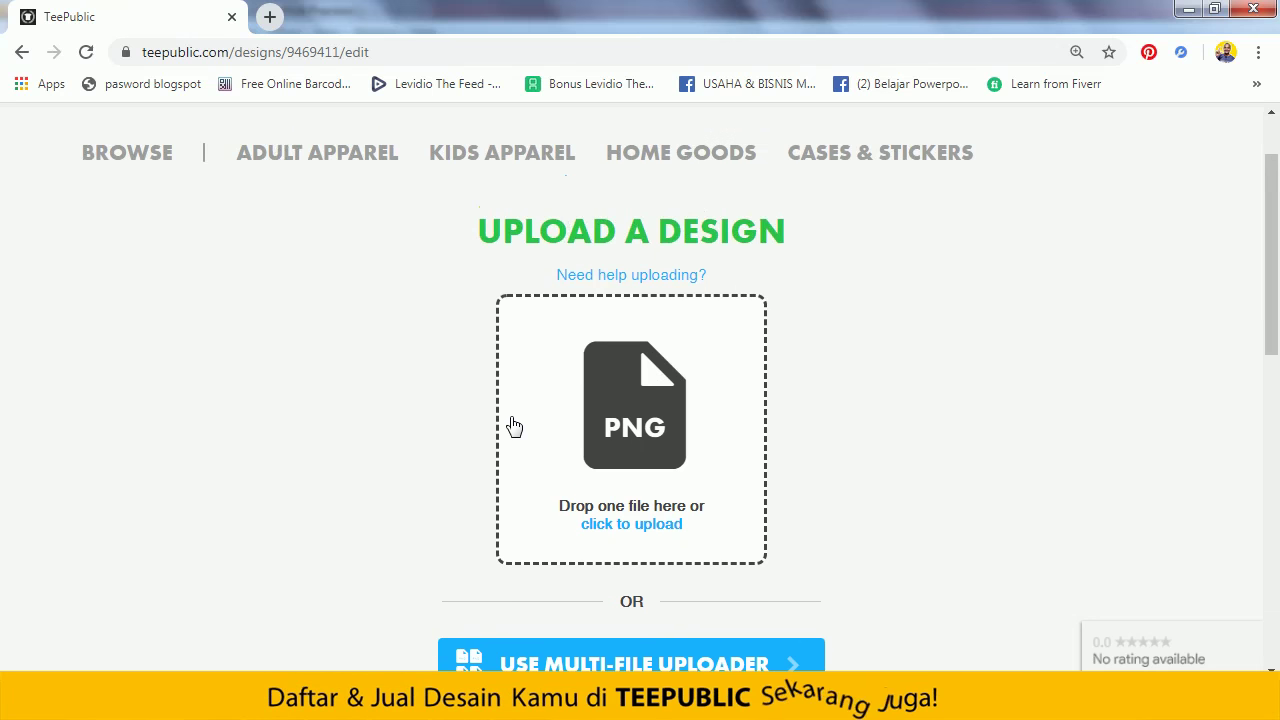
left_click(651, 535)
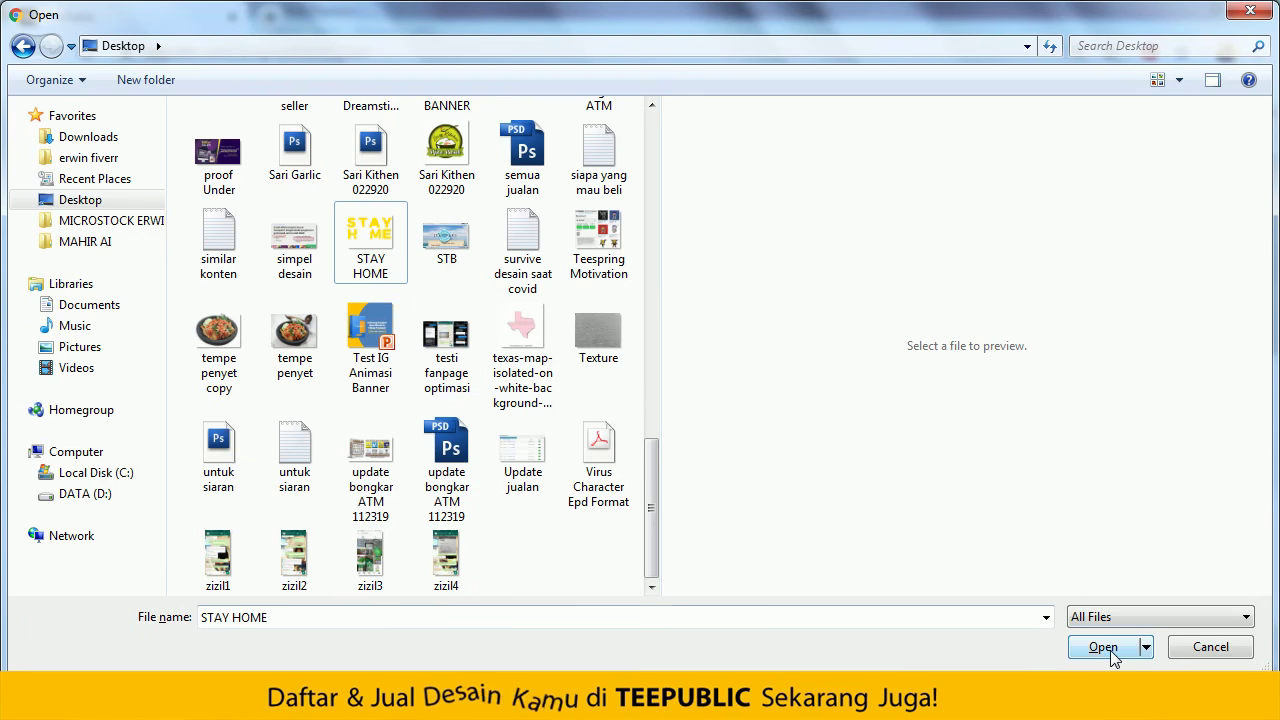
left_click(1110, 650)
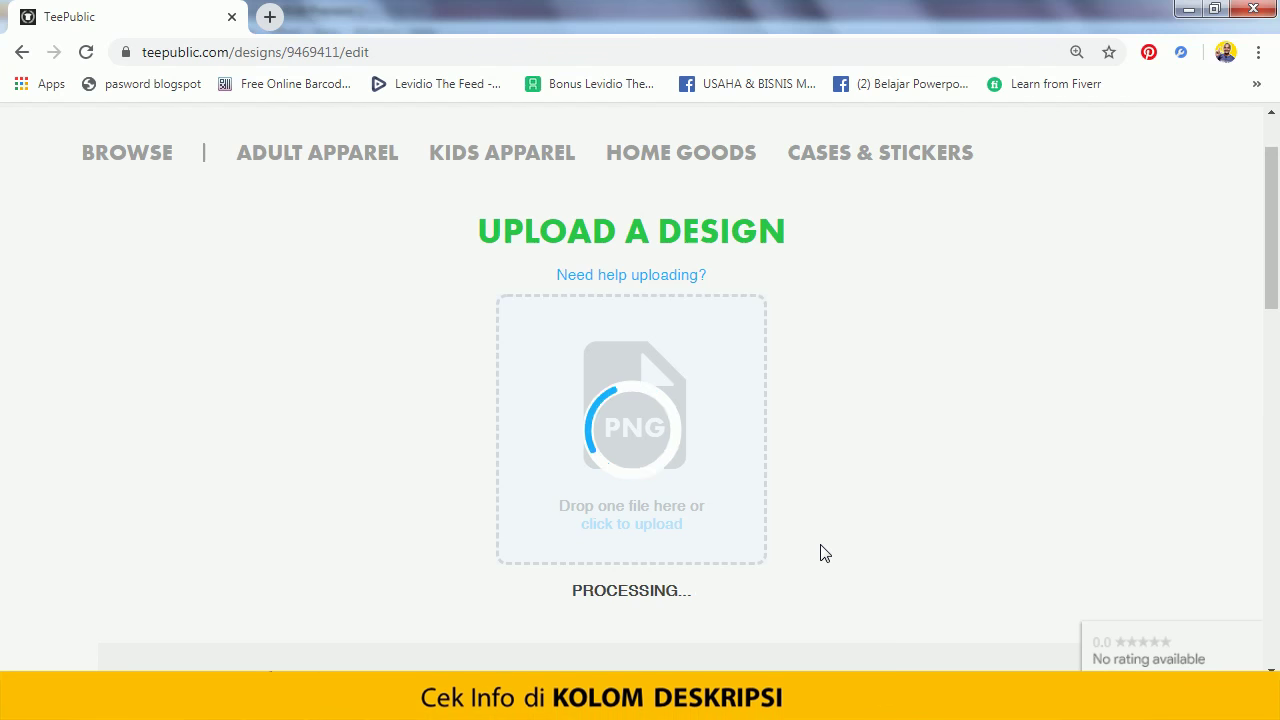
scroll(740, 337, "down", 3)
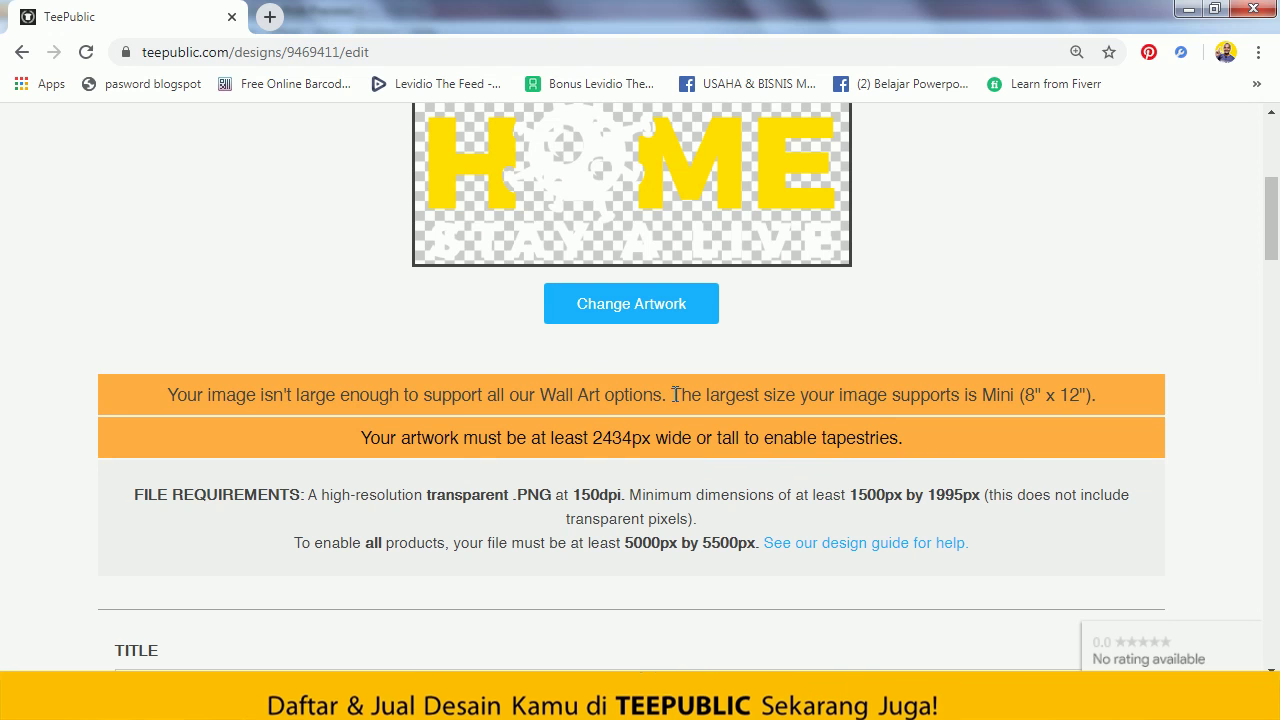
scroll(661, 413, "up", 1)
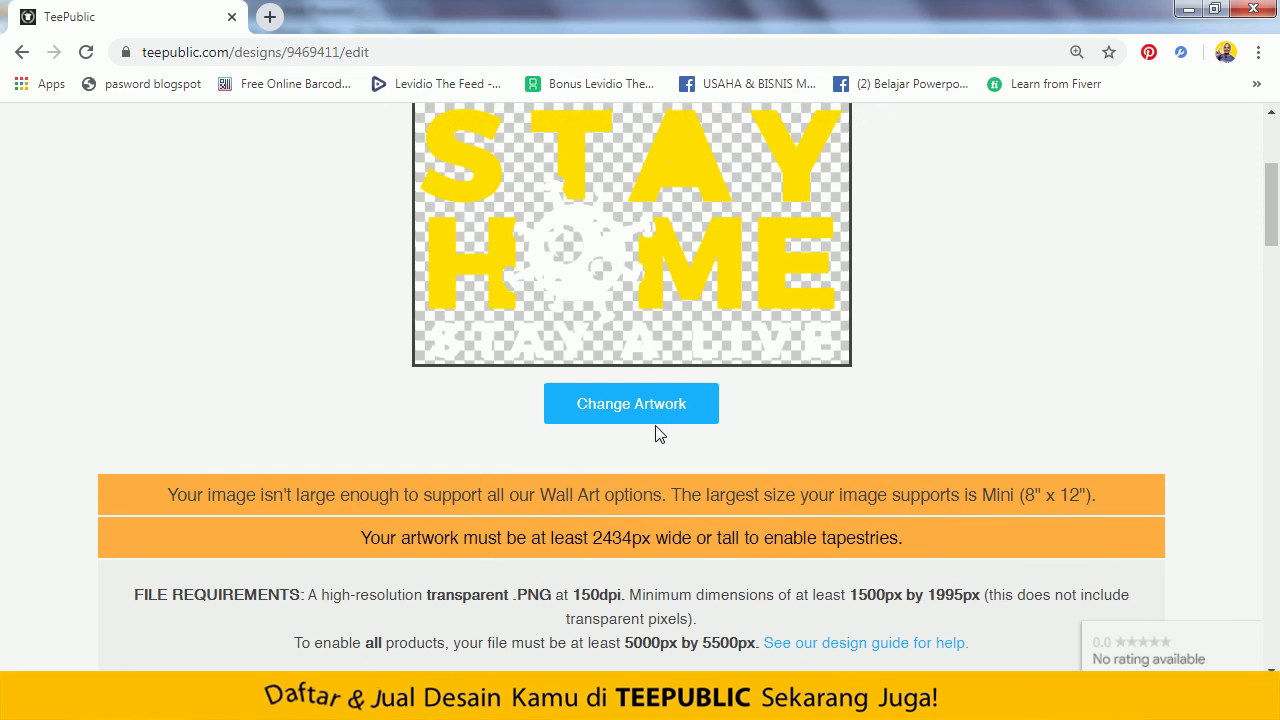
scroll(656, 431, "down", 1)
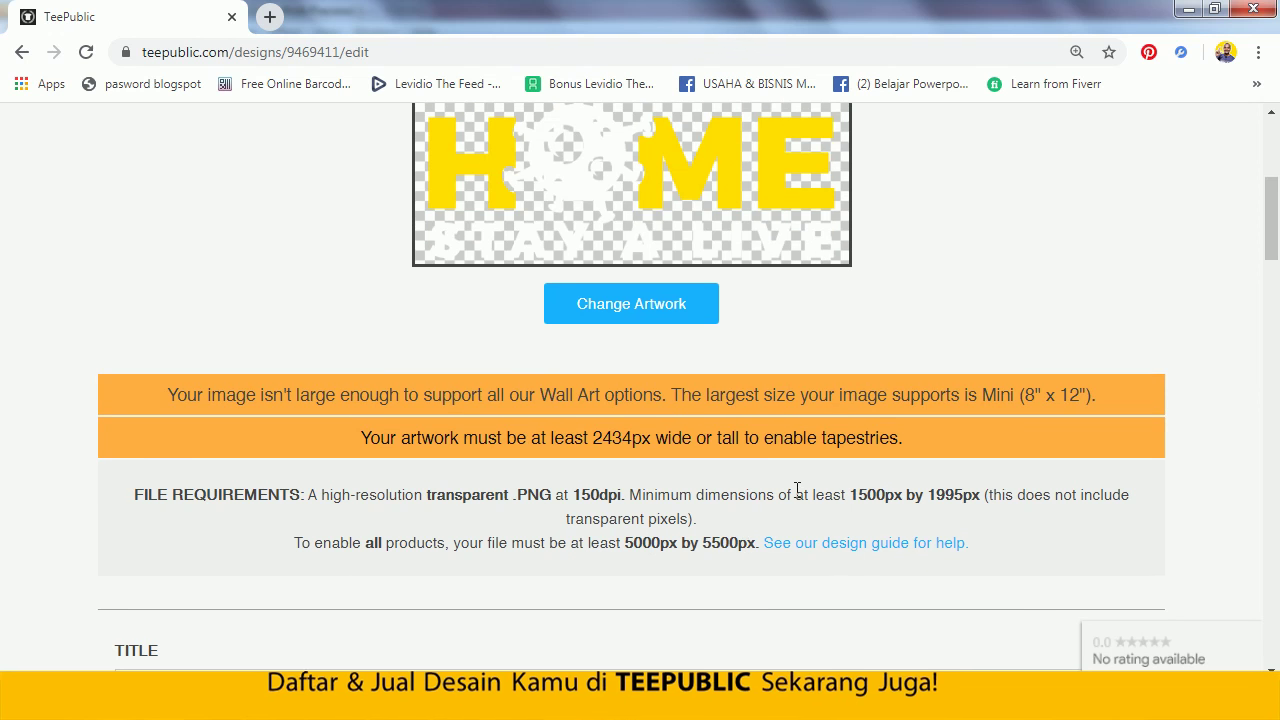
- Look over the design's edit page, from the artwork and description fields to the apparel settings and other product previews
scroll(798, 476, "up", 1)
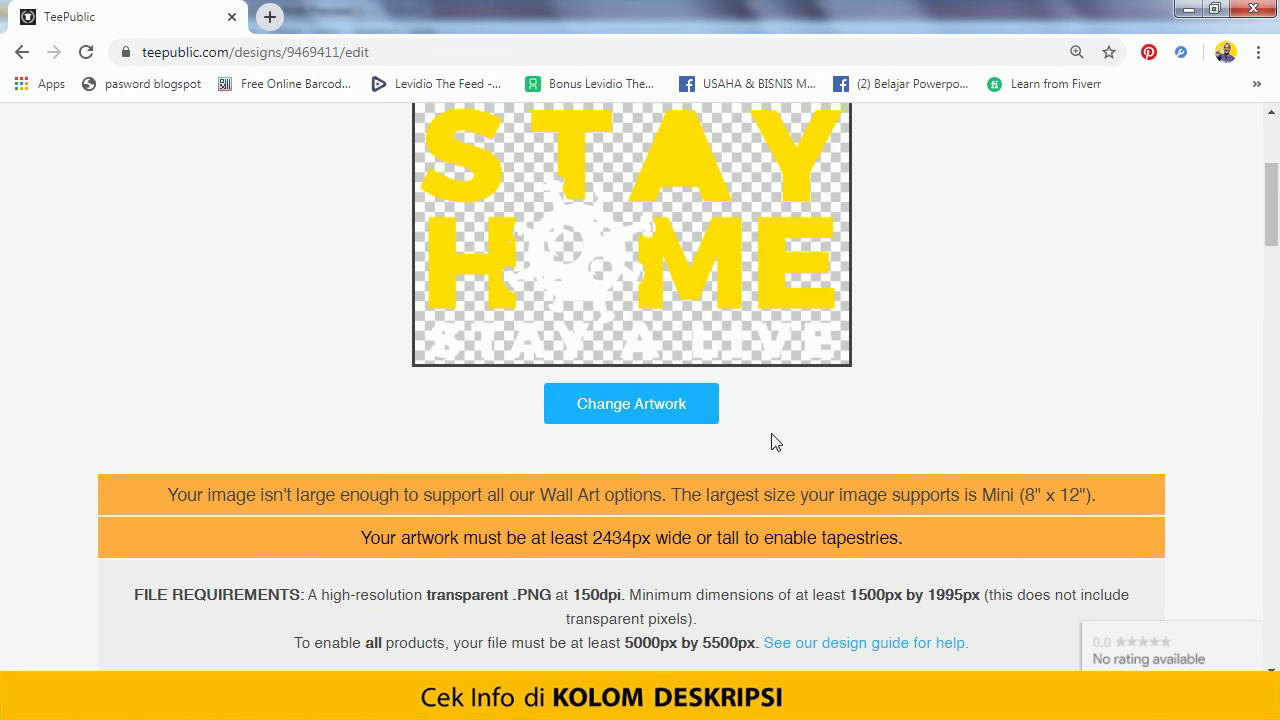
scroll(771, 442, "down", 8)
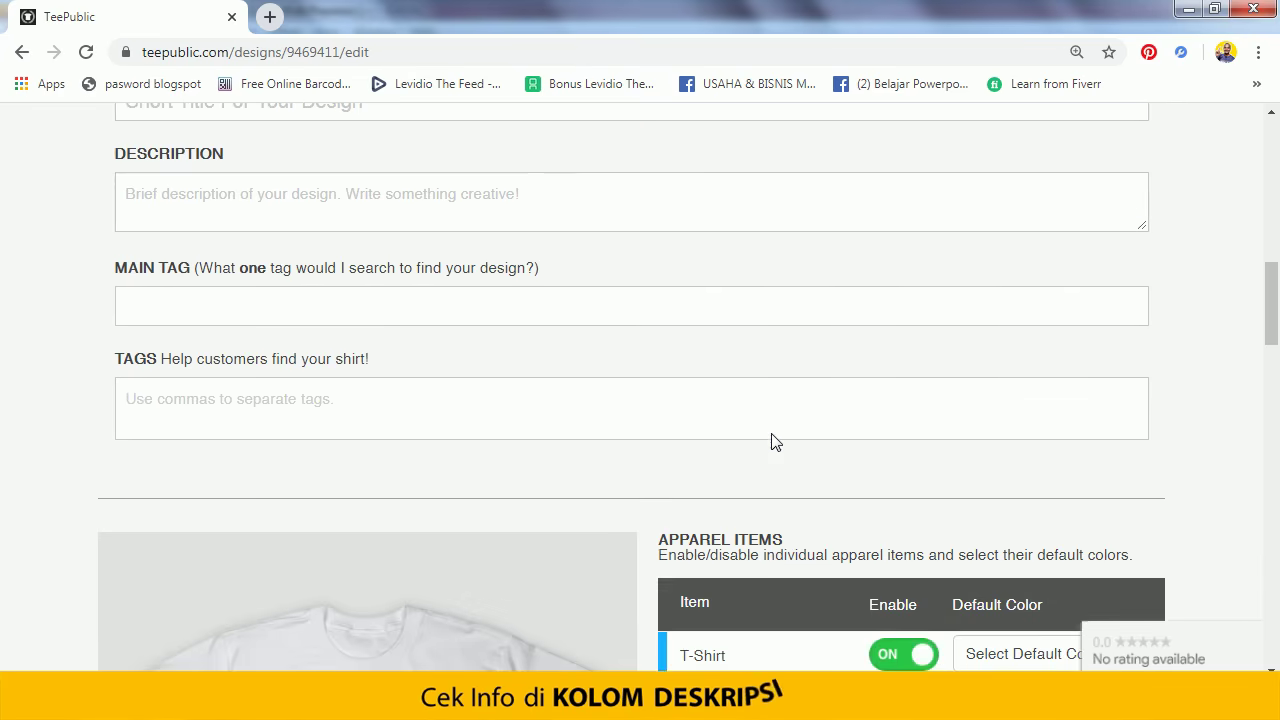
scroll(771, 441, "down", 5)
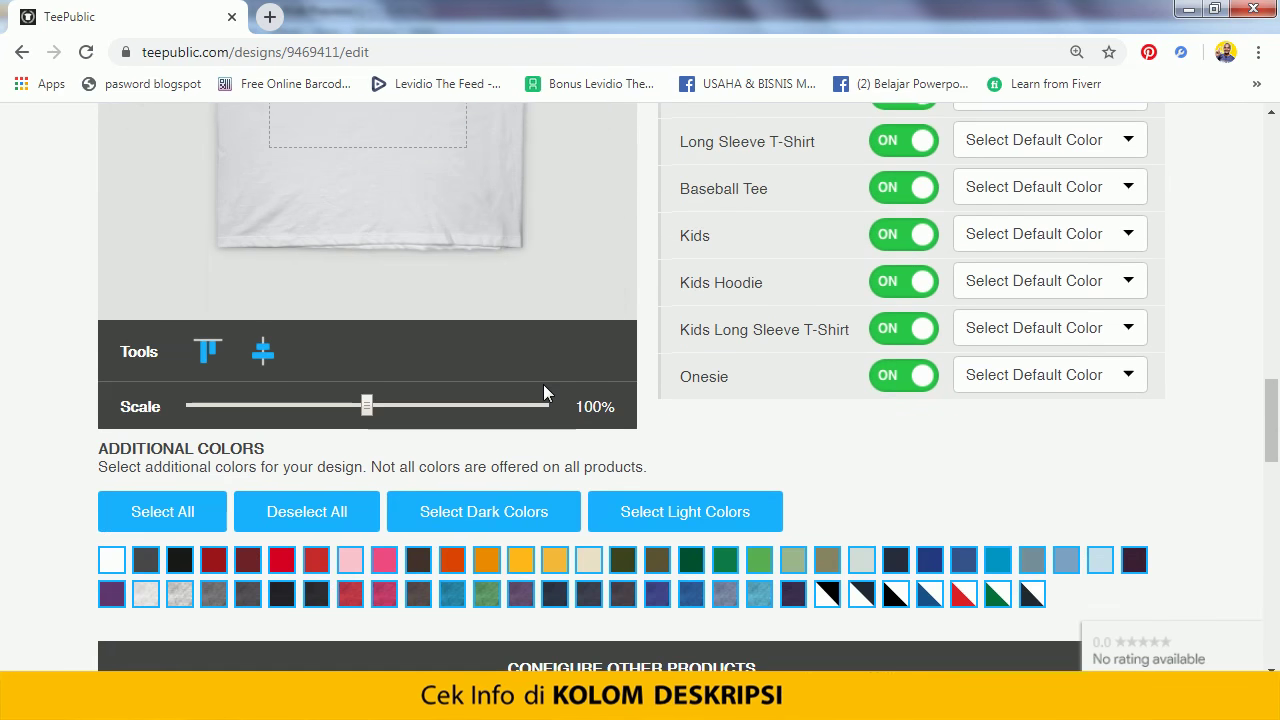
scroll(543, 384, "up", 6)
scroll(543, 369, "down", 9)
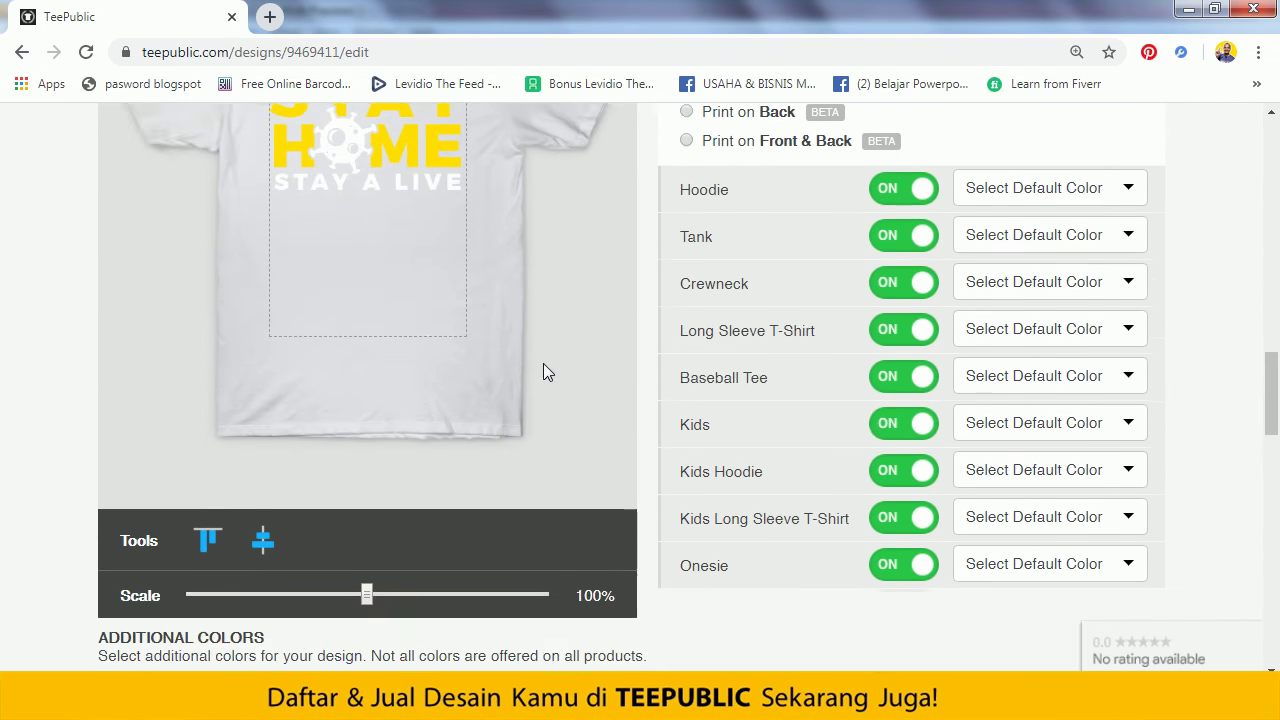
scroll(543, 368, "down", 2)
scroll(545, 364, "up", 1)
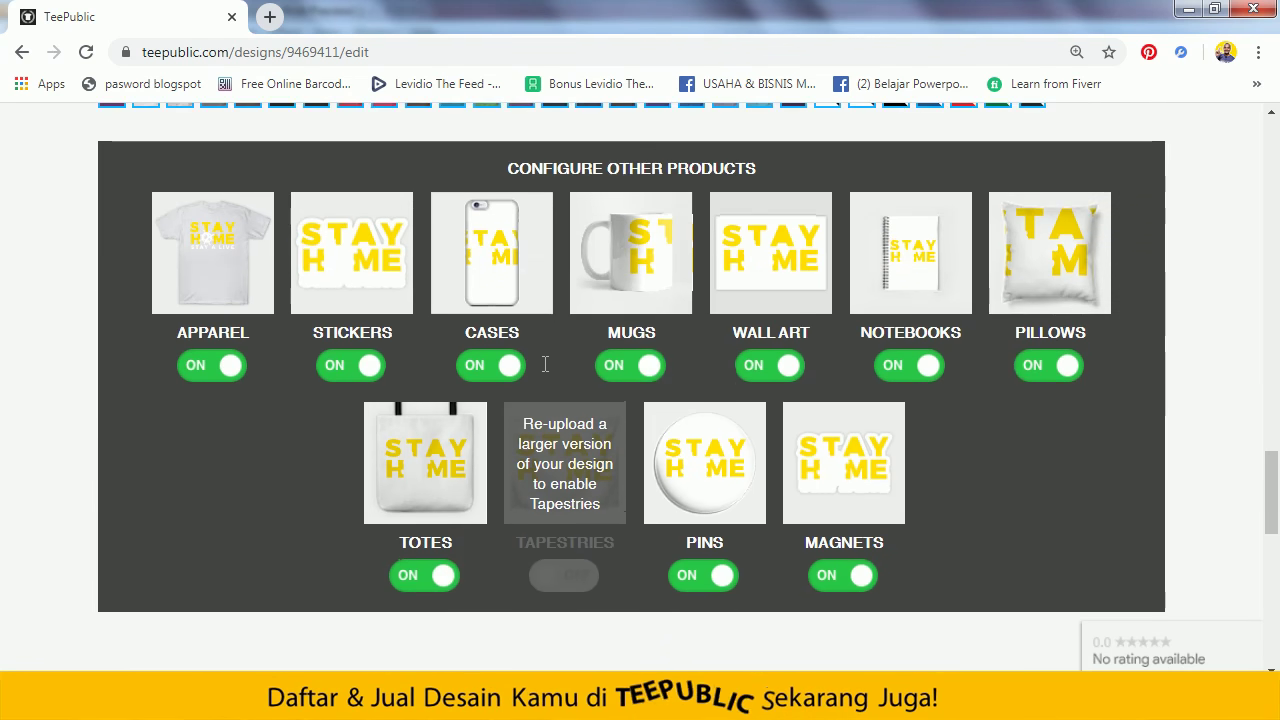
scroll(545, 364, "up", 8)
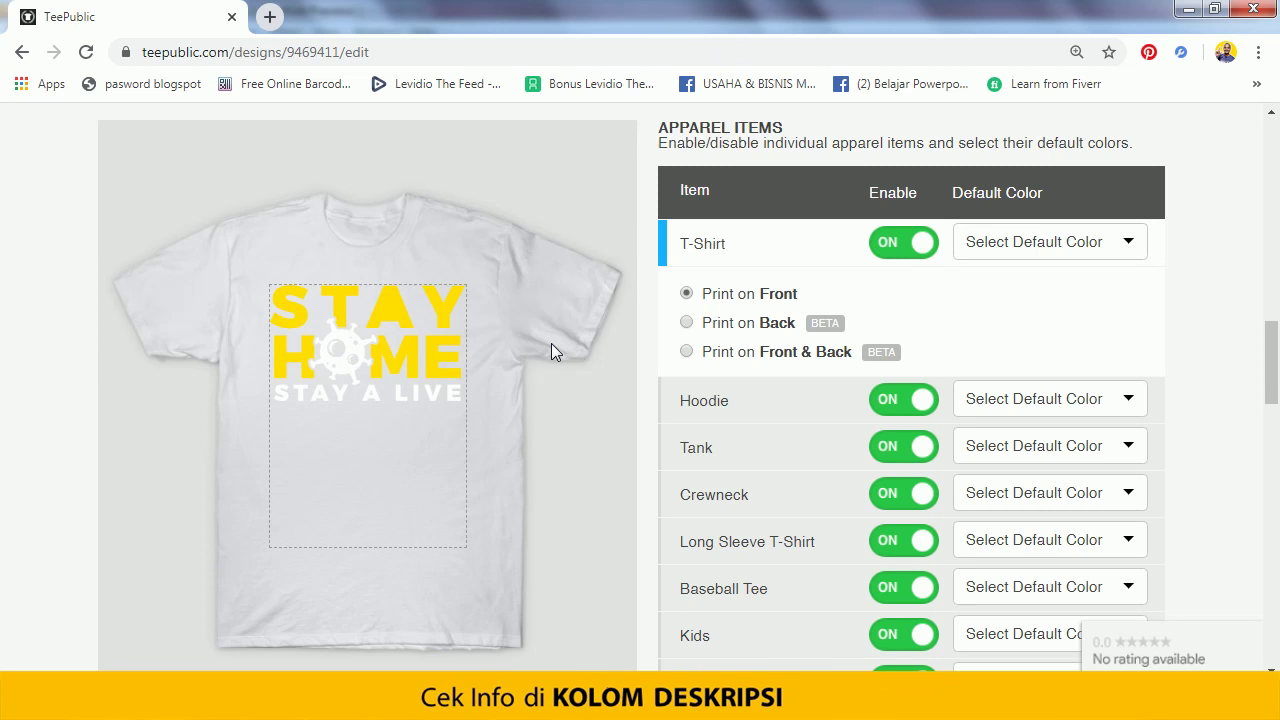
scroll(551, 343, "up", 2)
scroll(551, 343, "down", 1)
scroll(551, 343, "up", 1)
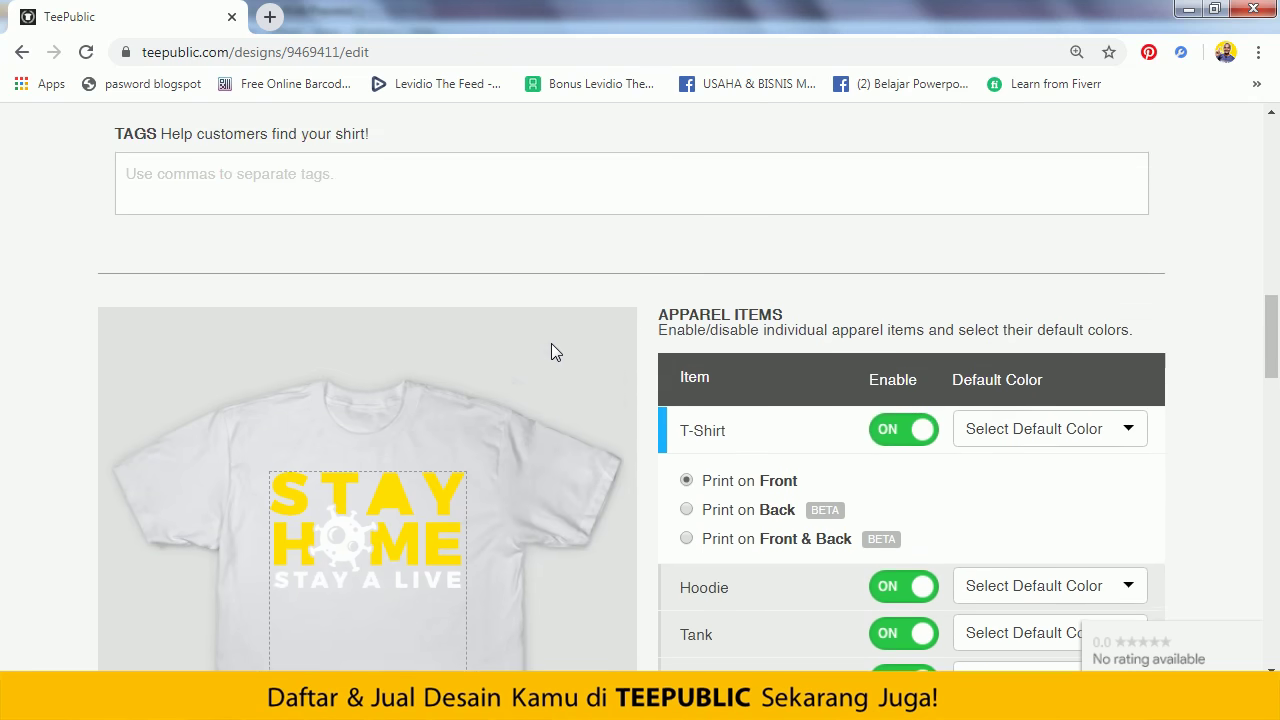
- Set the T-Shirt's default color to Navy and check the default colors of the other apparel items
scroll(600, 350, "down", 2)
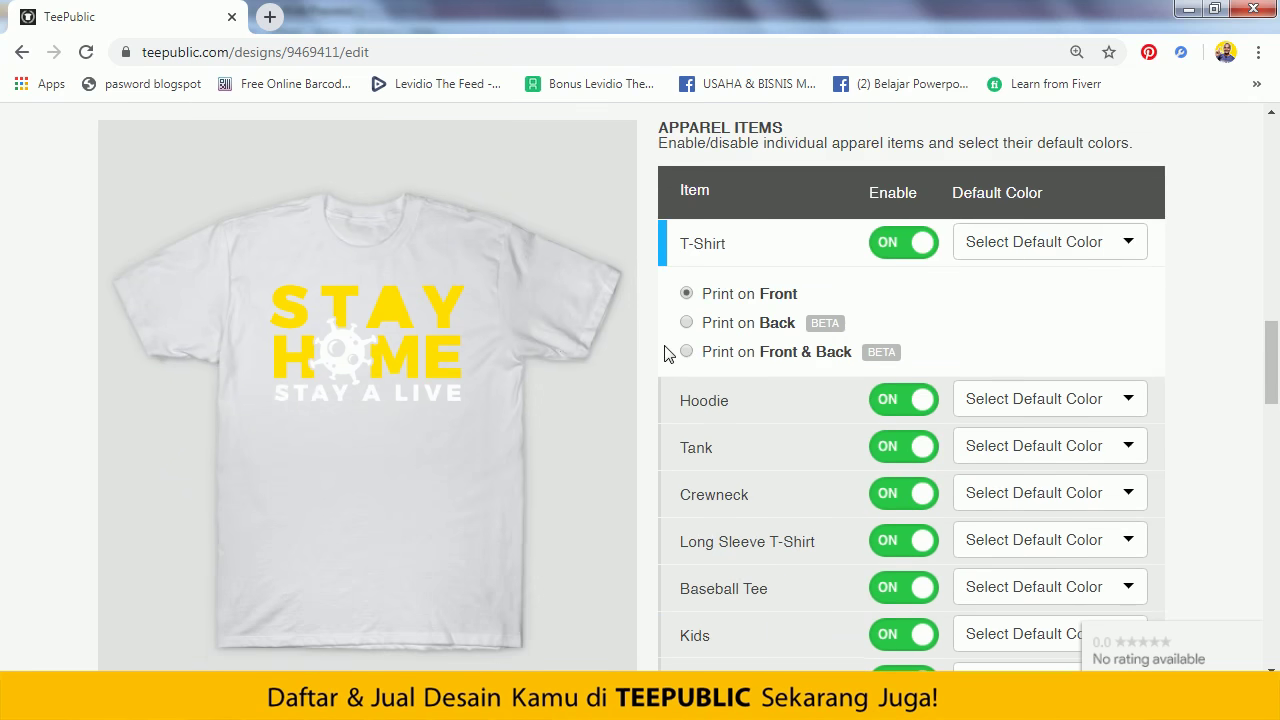
left_click(1129, 244)
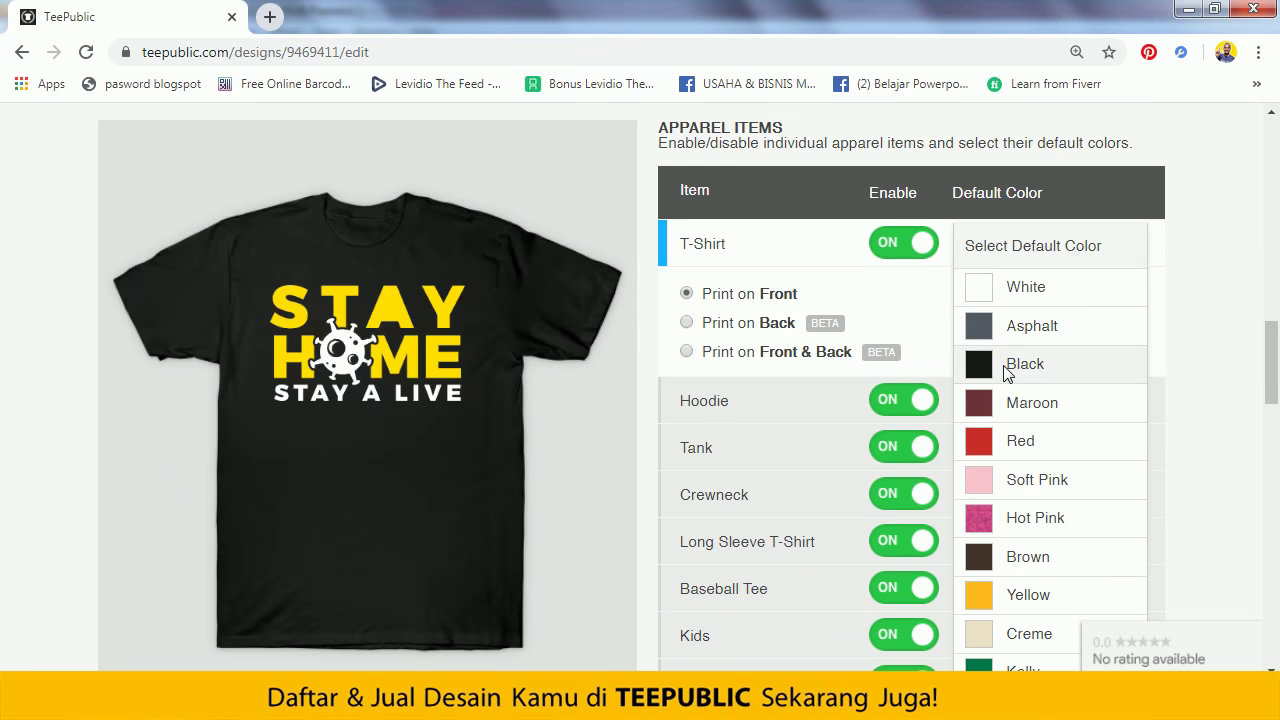
scroll(1010, 390, "down", 1)
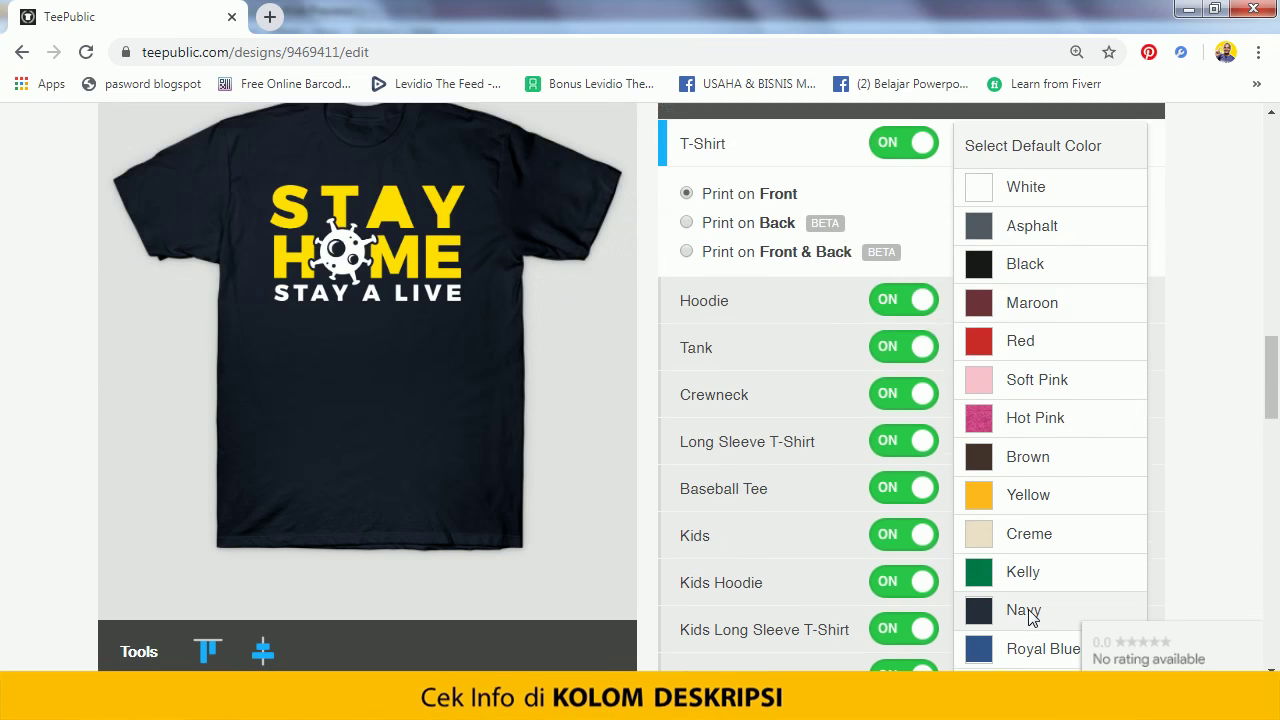
scroll(600, 390, "up", 1)
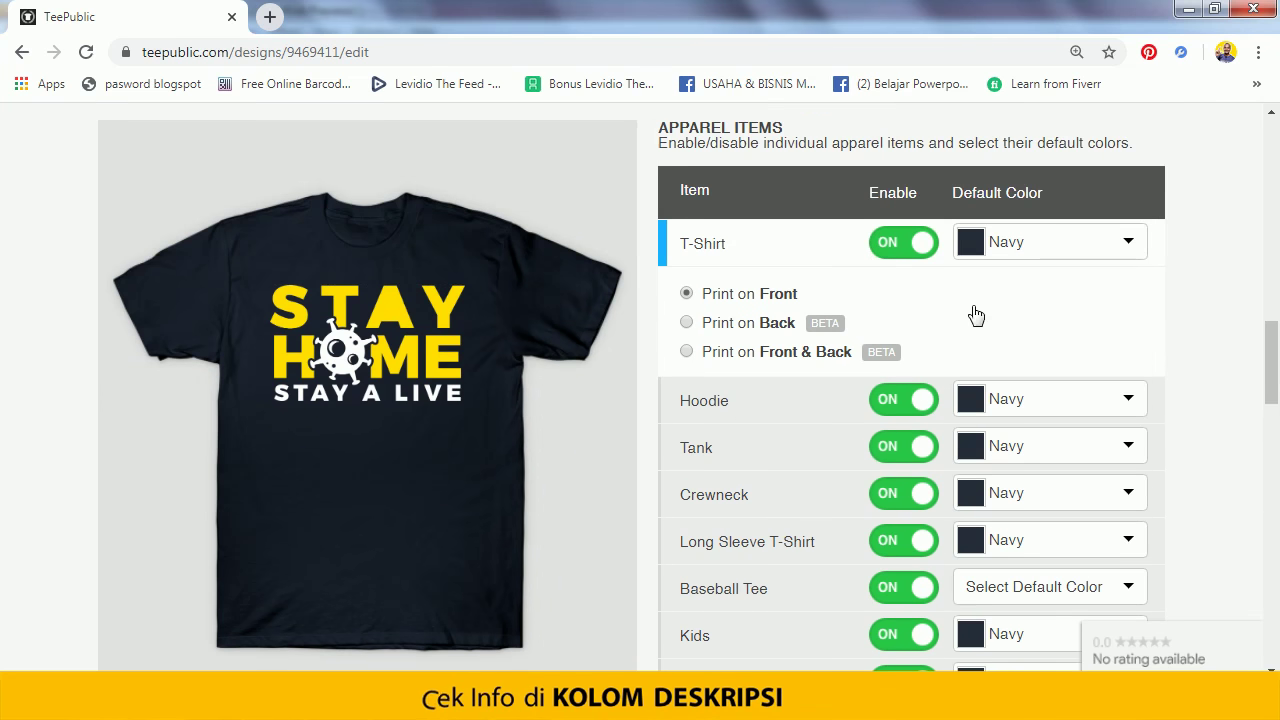
scroll(1050, 300, "up", 1)
scroll(735, 357, "up", 1)
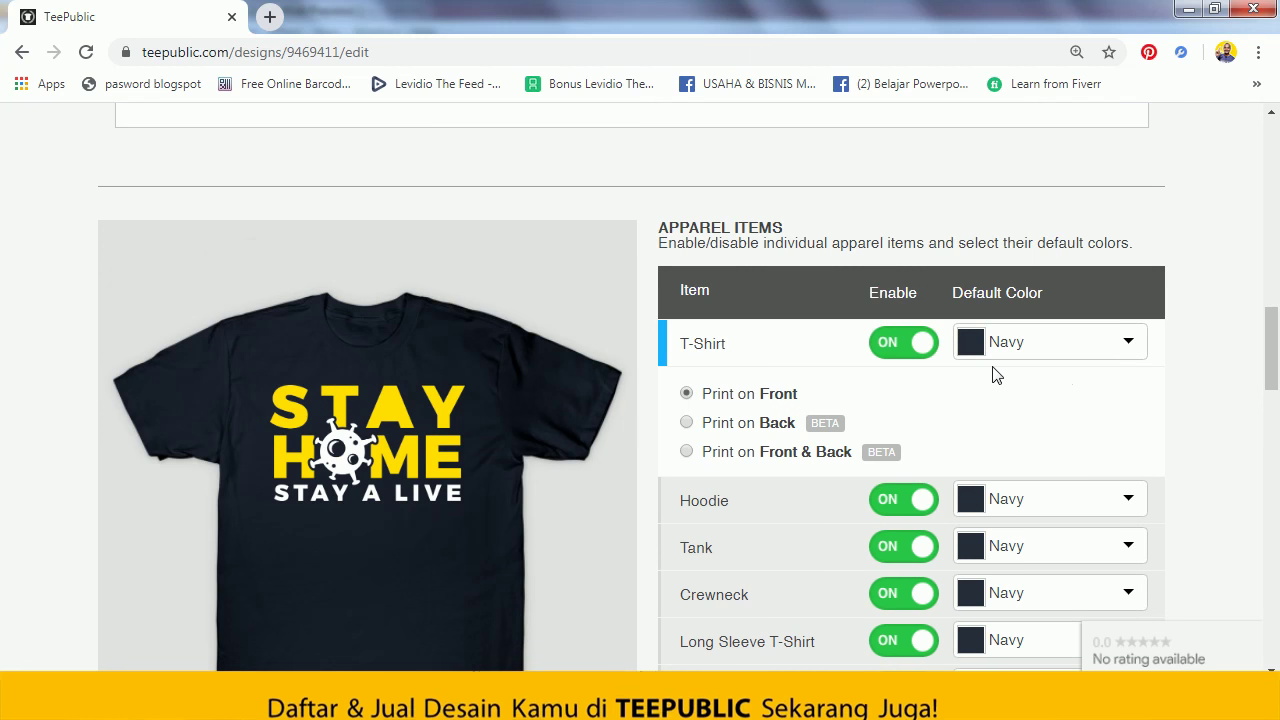
scroll(997, 372, "down", 3)
scroll(995, 373, "up", 3)
scroll(720, 385, "down", 1)
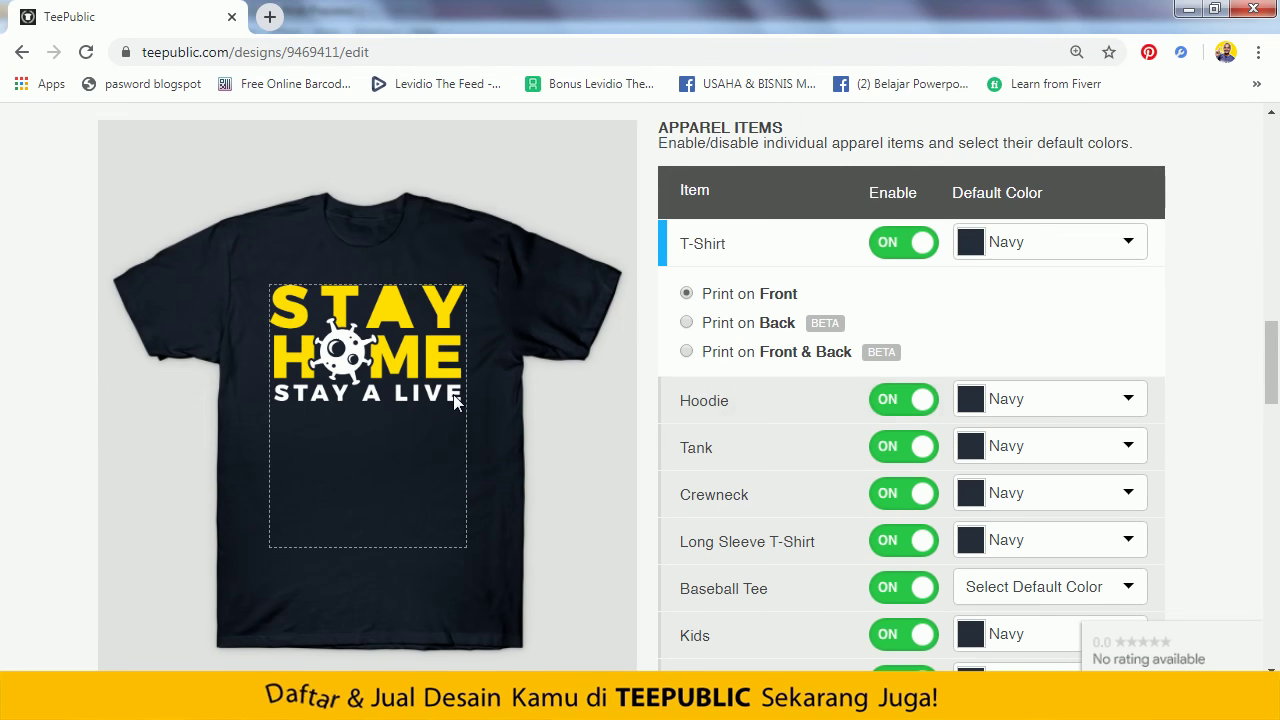
- Set the Baseball Tee's default color to Black/White and the Onesie's default color to Black
scroll(786, 366, "down", 3)
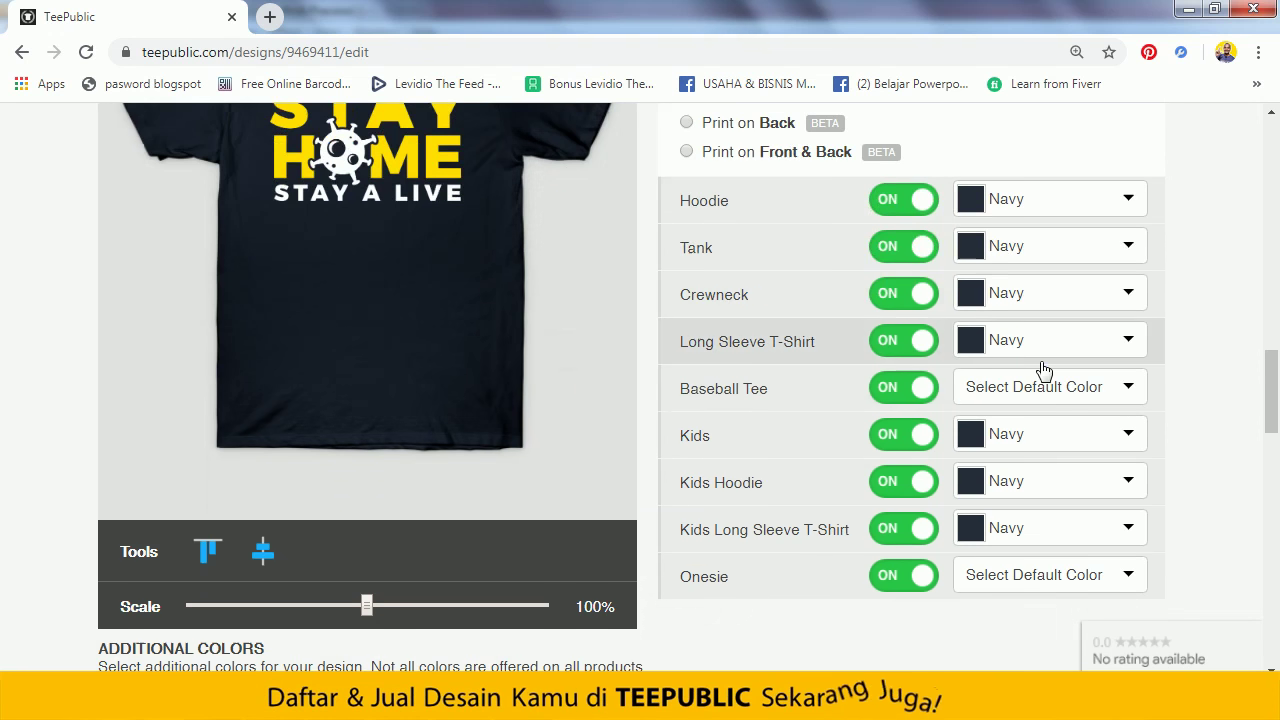
left_click(1041, 388)
left_click(1028, 432)
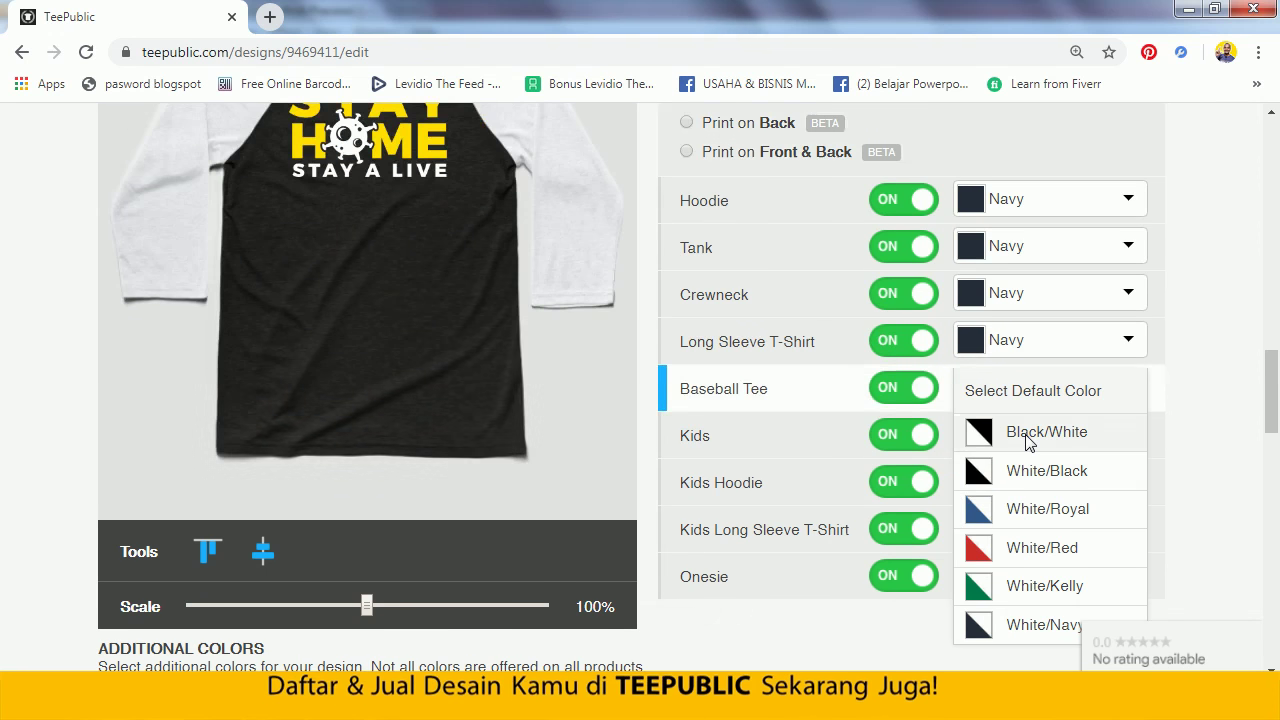
scroll(900, 400, "down", 1)
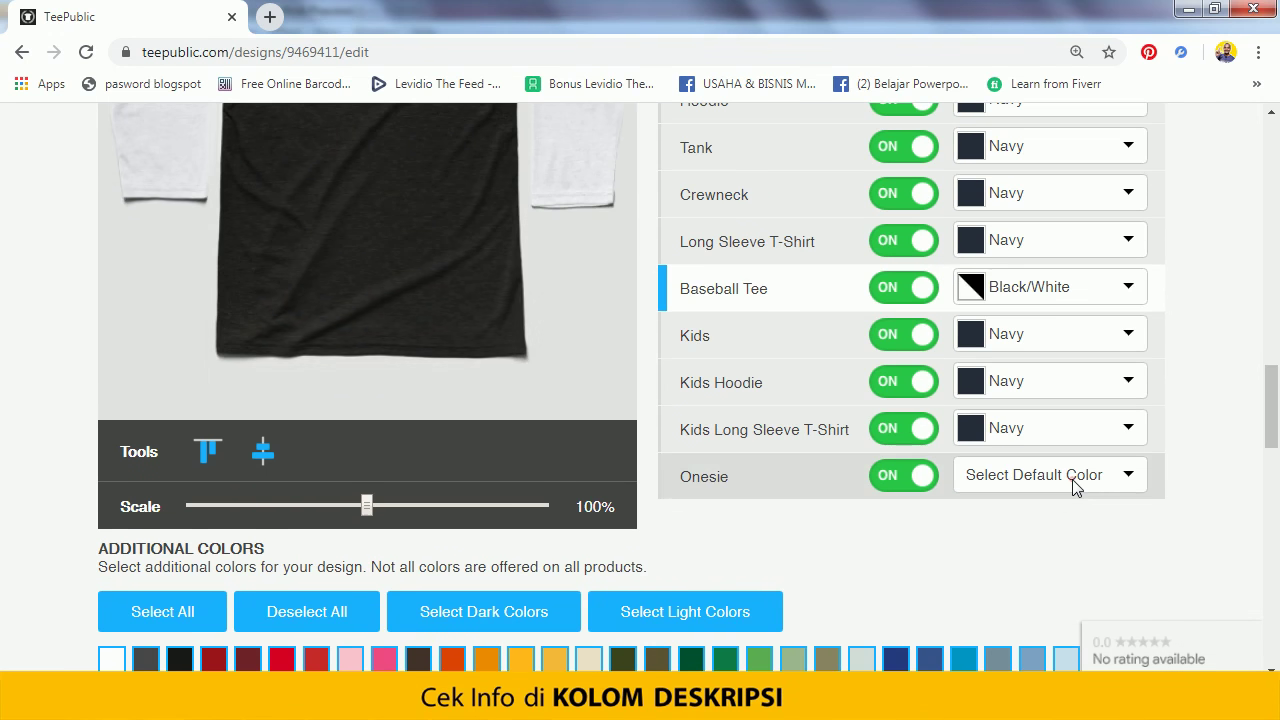
left_click(1074, 487)
left_click(1015, 558)
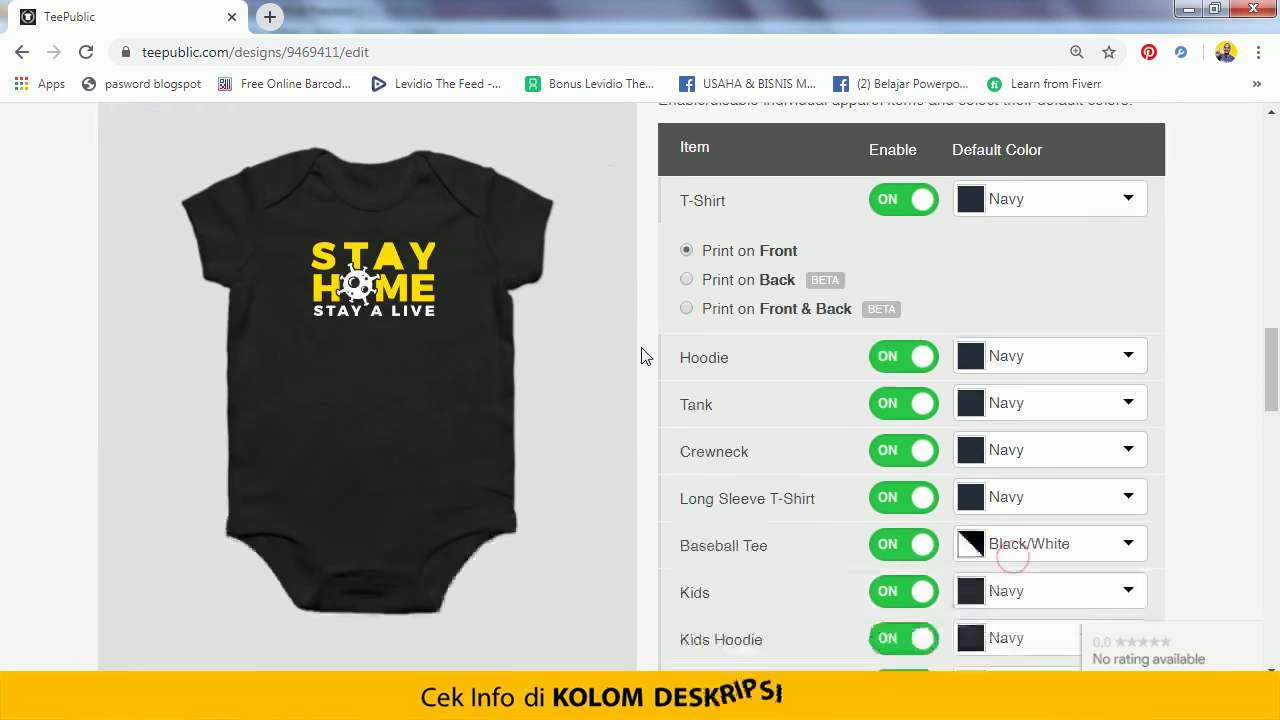
- Deselect the white, cream, pale blue and light heather additional colors, plus the baseball tee combinations White/Black, White/Royal, White/Red, White/Kelly and White/Navy
scroll(900, 405, "down", 5)
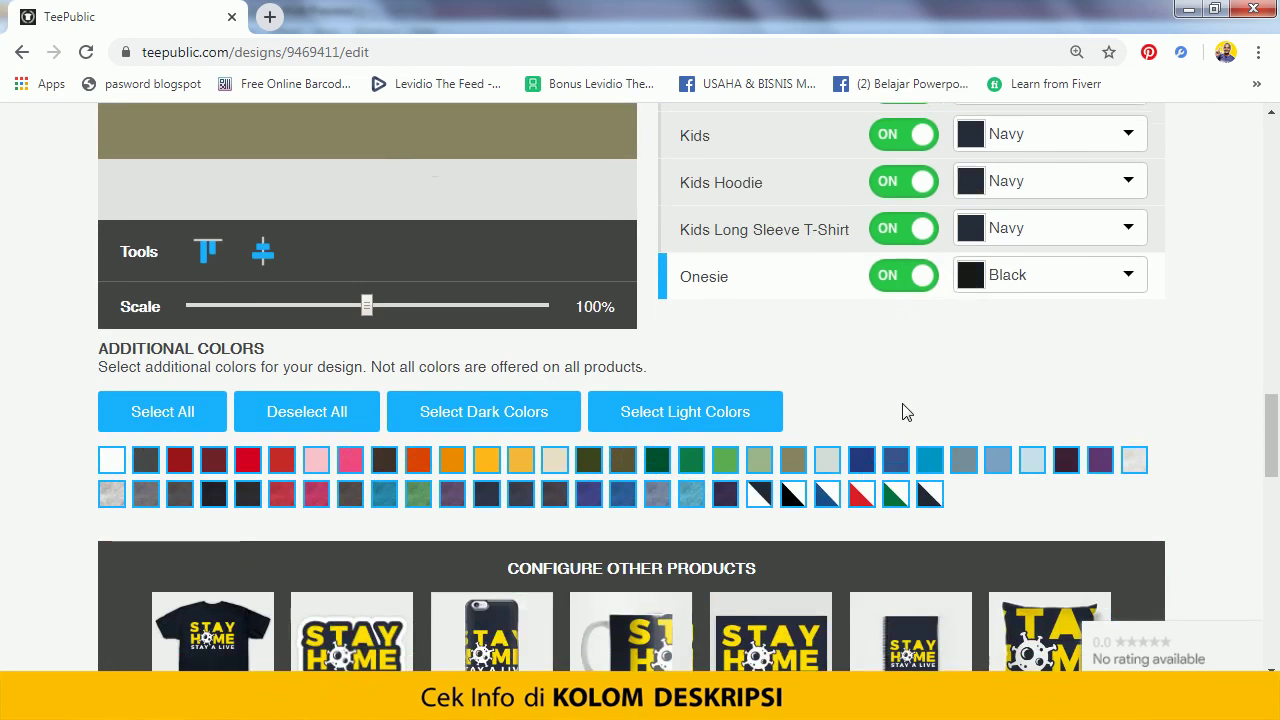
left_click(902, 404)
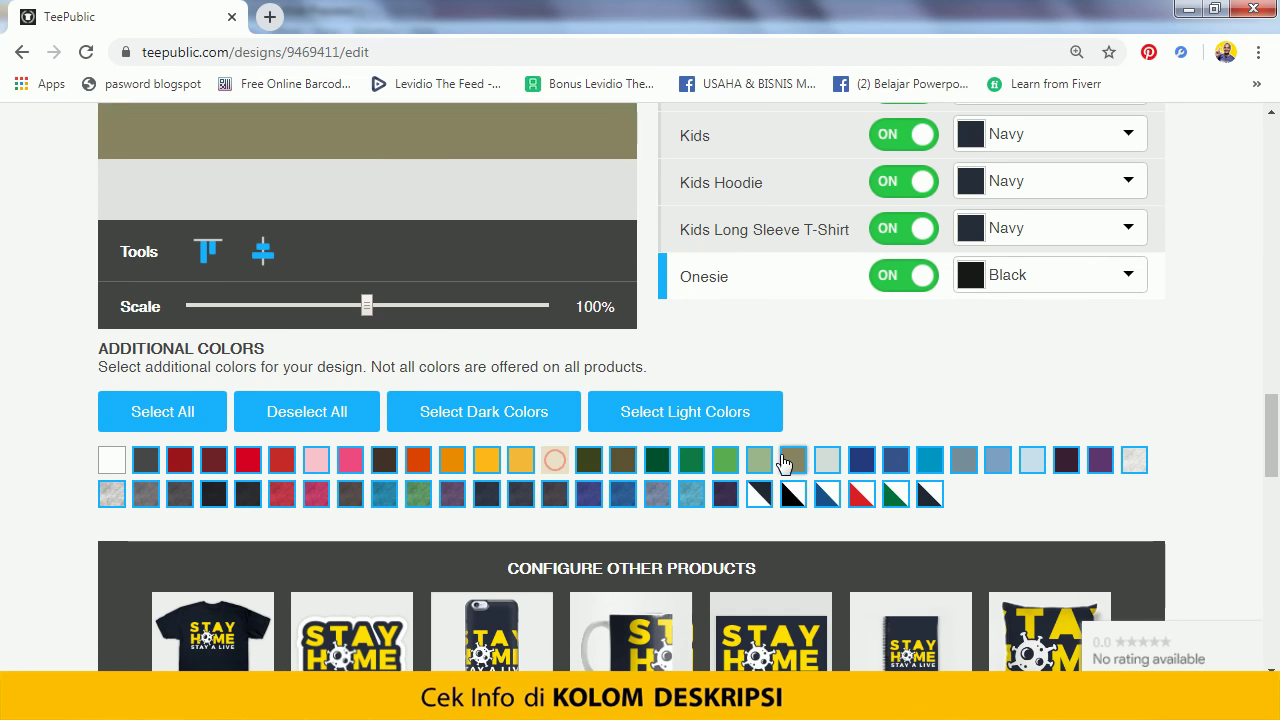
left_click(831, 468)
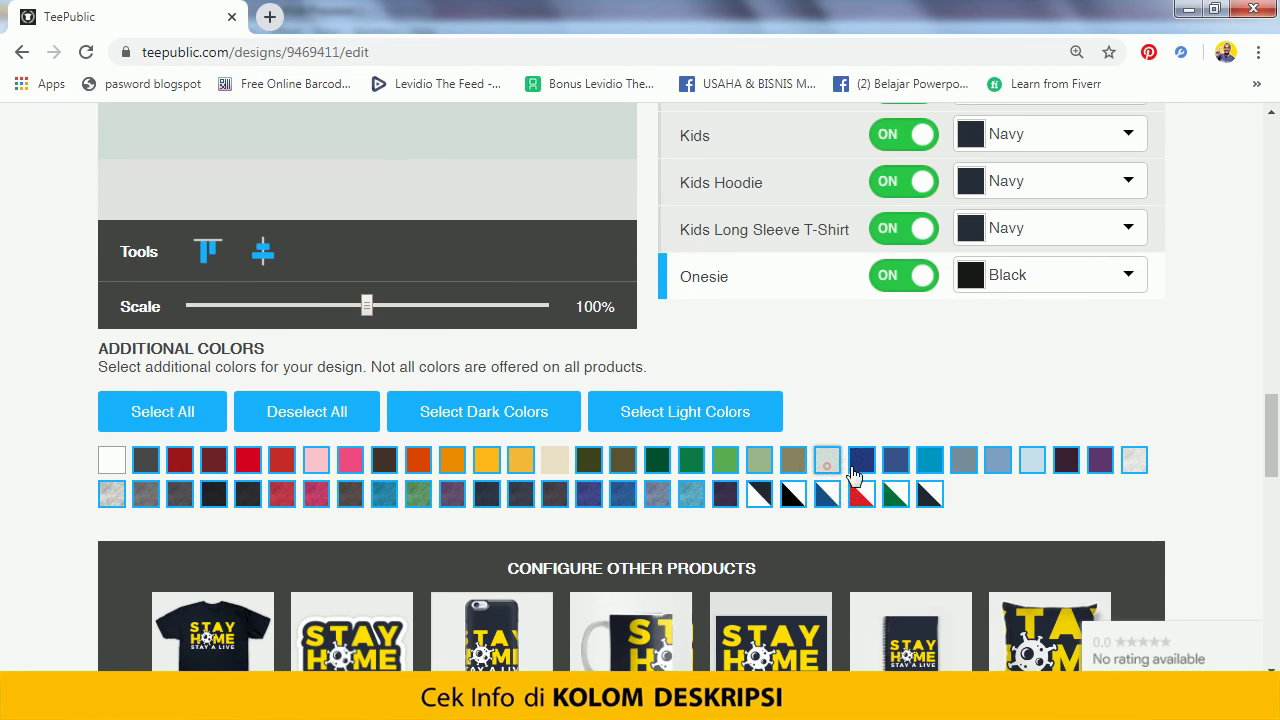
left_click(1134, 461)
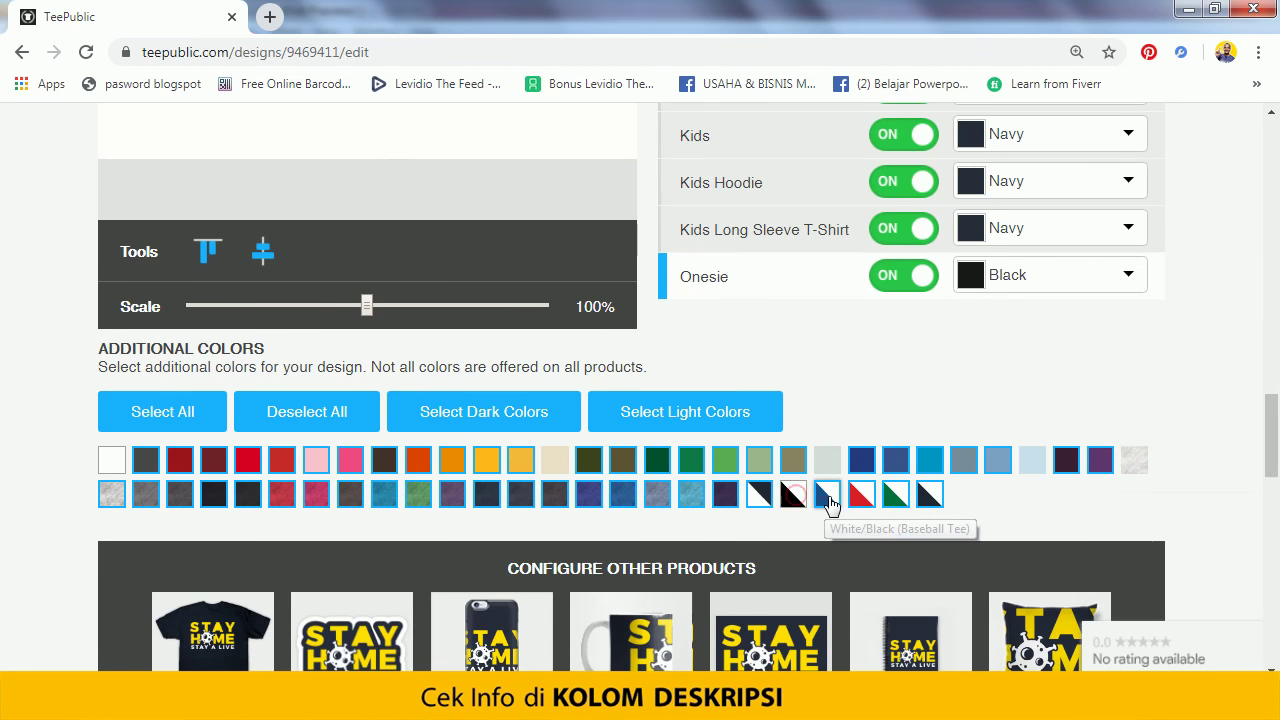
left_click(864, 497)
left_click(895, 494)
left_click(929, 494)
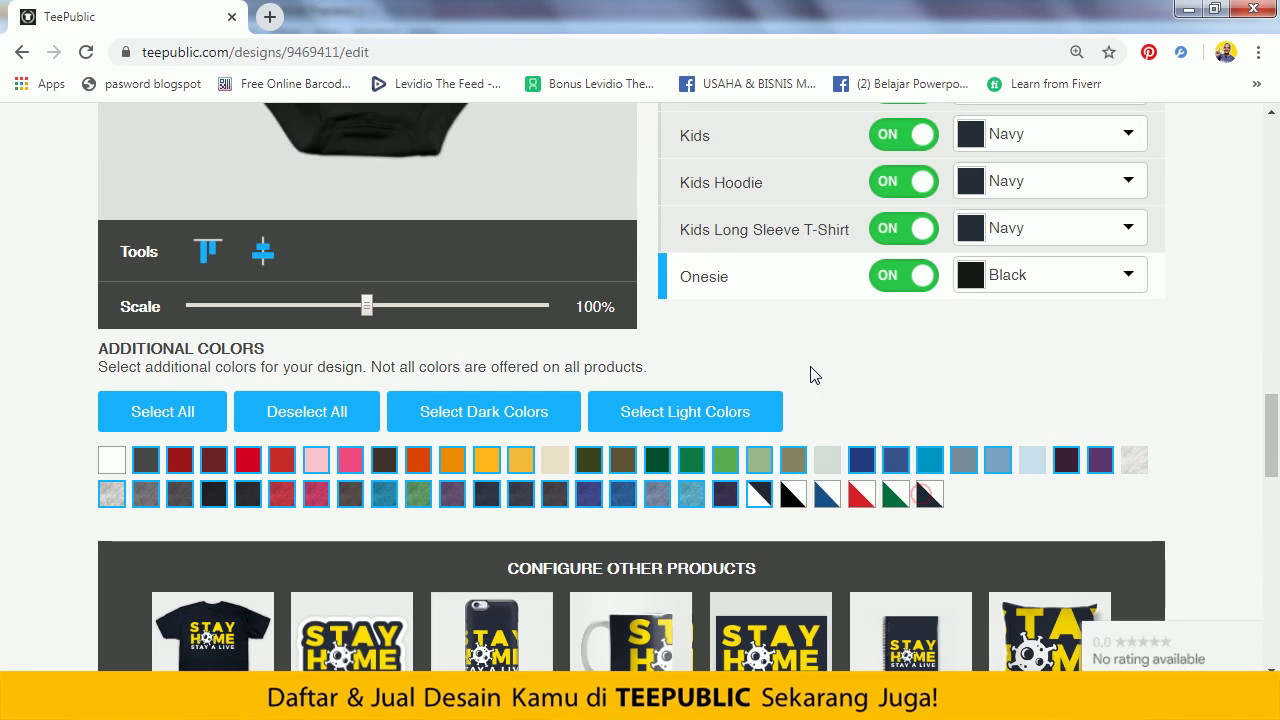
- Open the settings for Cases, scale the phone case design down to about 87%, and center it horizontally
scroll(814, 374, "up", 2)
scroll(811, 374, "up", 4)
left_click(785, 255)
scroll(448, 369, "down", 3)
scroll(448, 376, "down", 5)
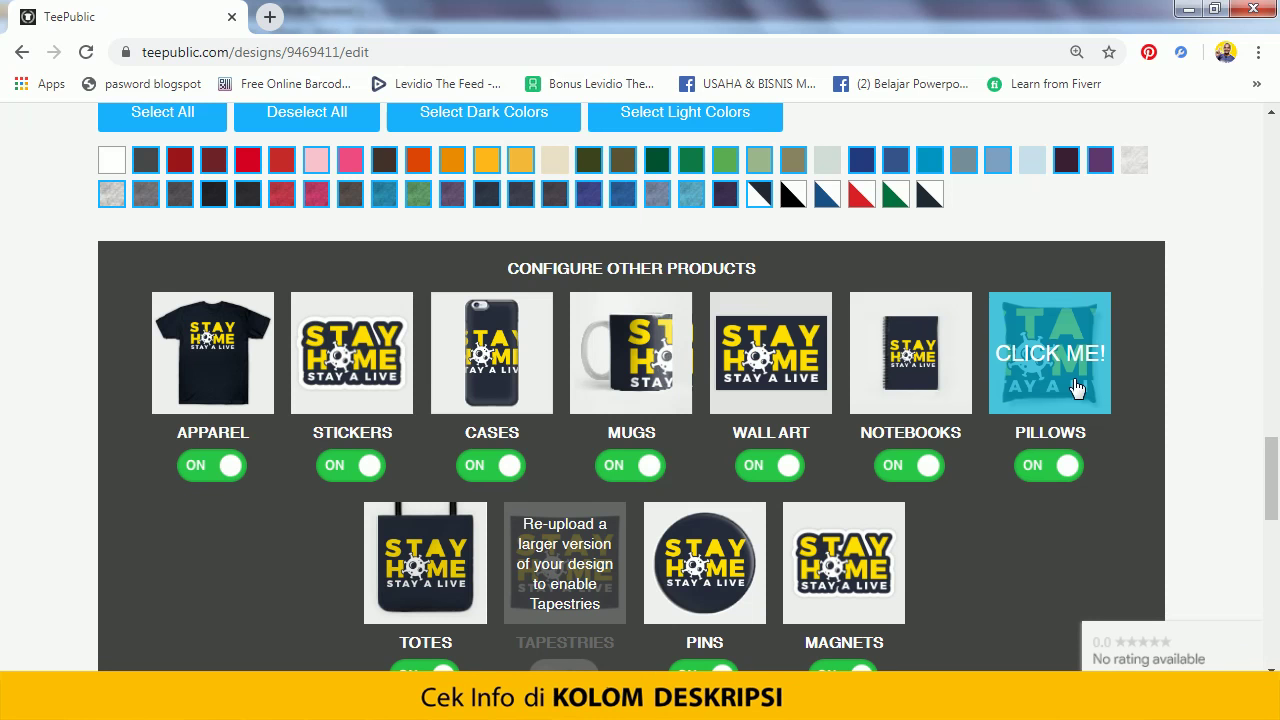
scroll(1075, 388, "down", 1)
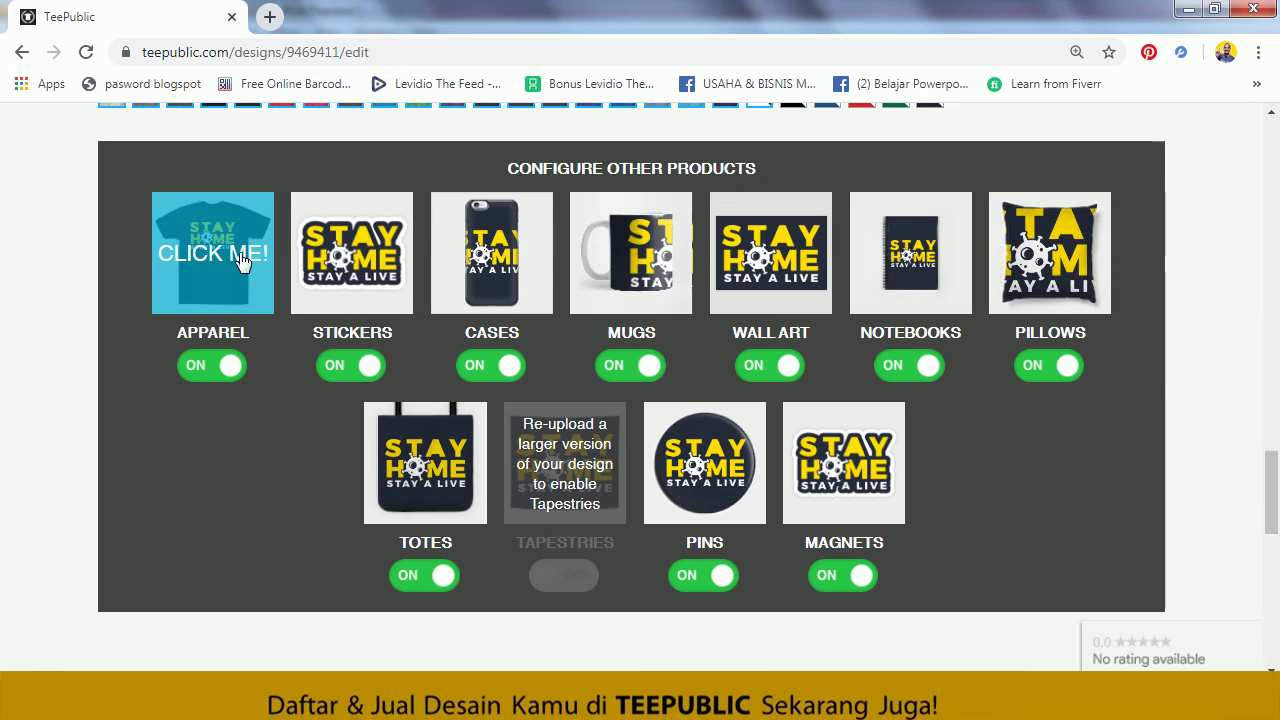
left_click(505, 268)
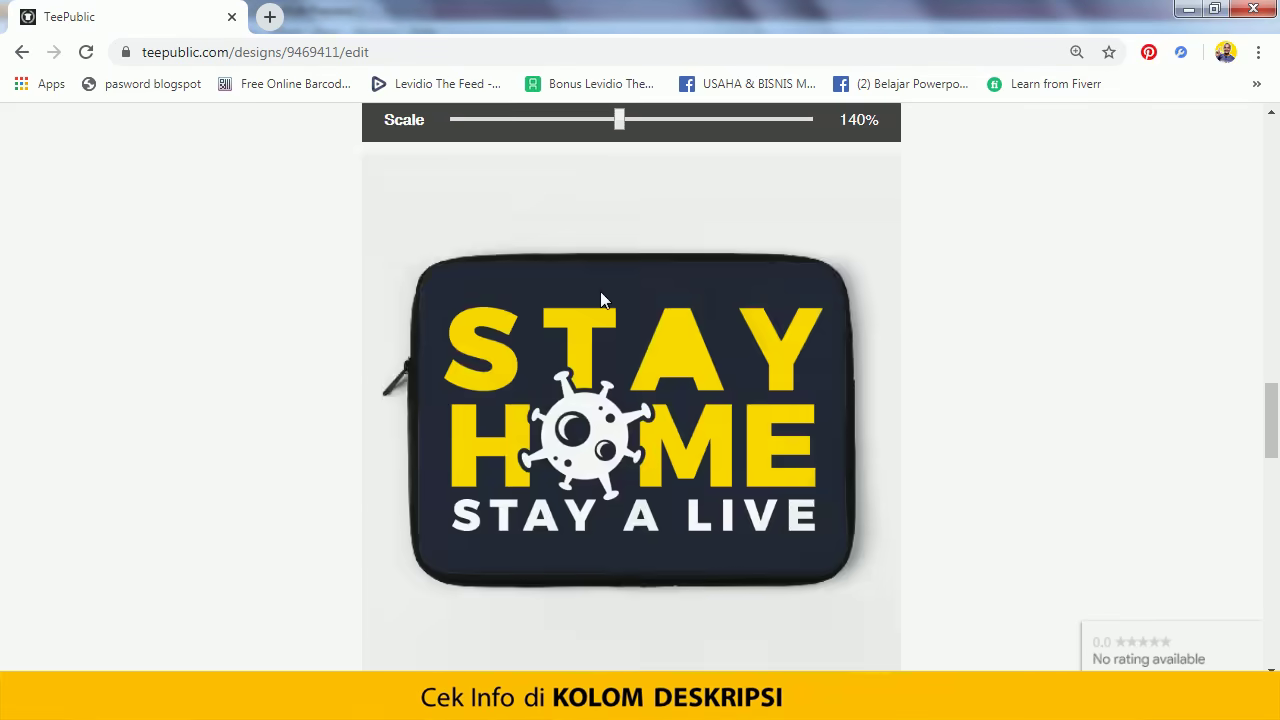
scroll(600, 299, "down", 5)
left_click(522, 356)
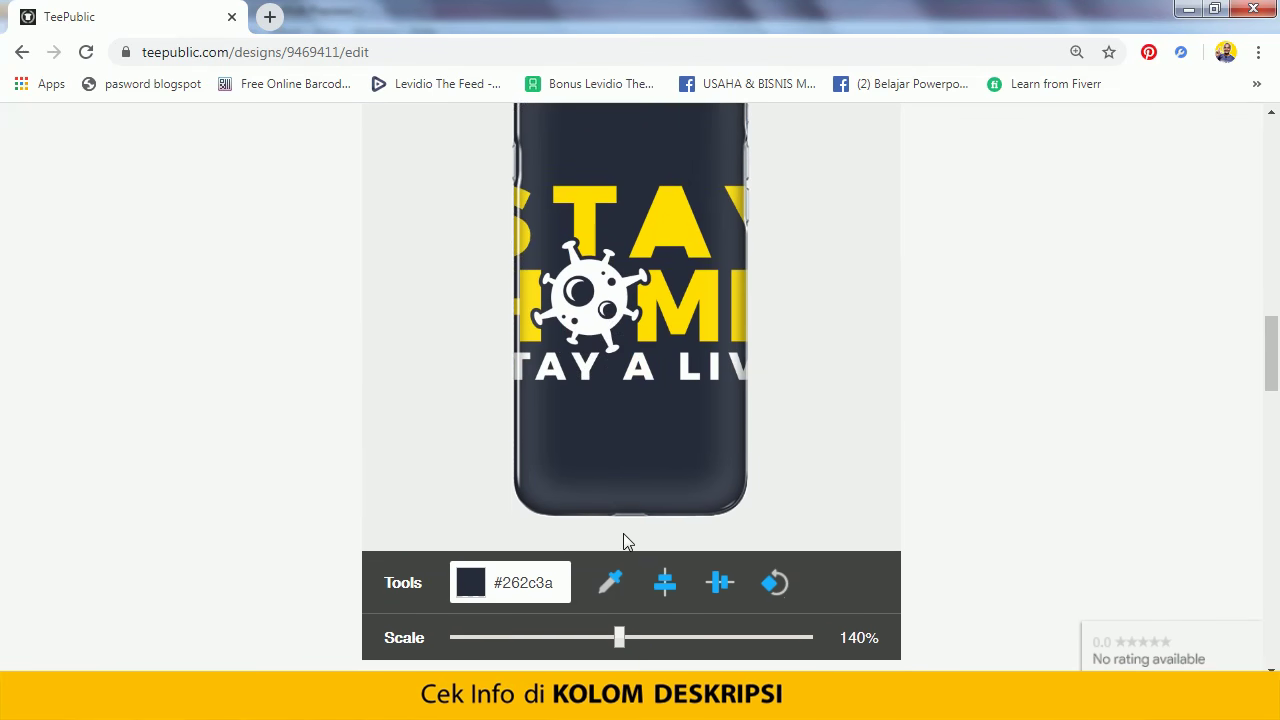
left_click_drag(619, 632, 556, 632)
left_click(662, 580)
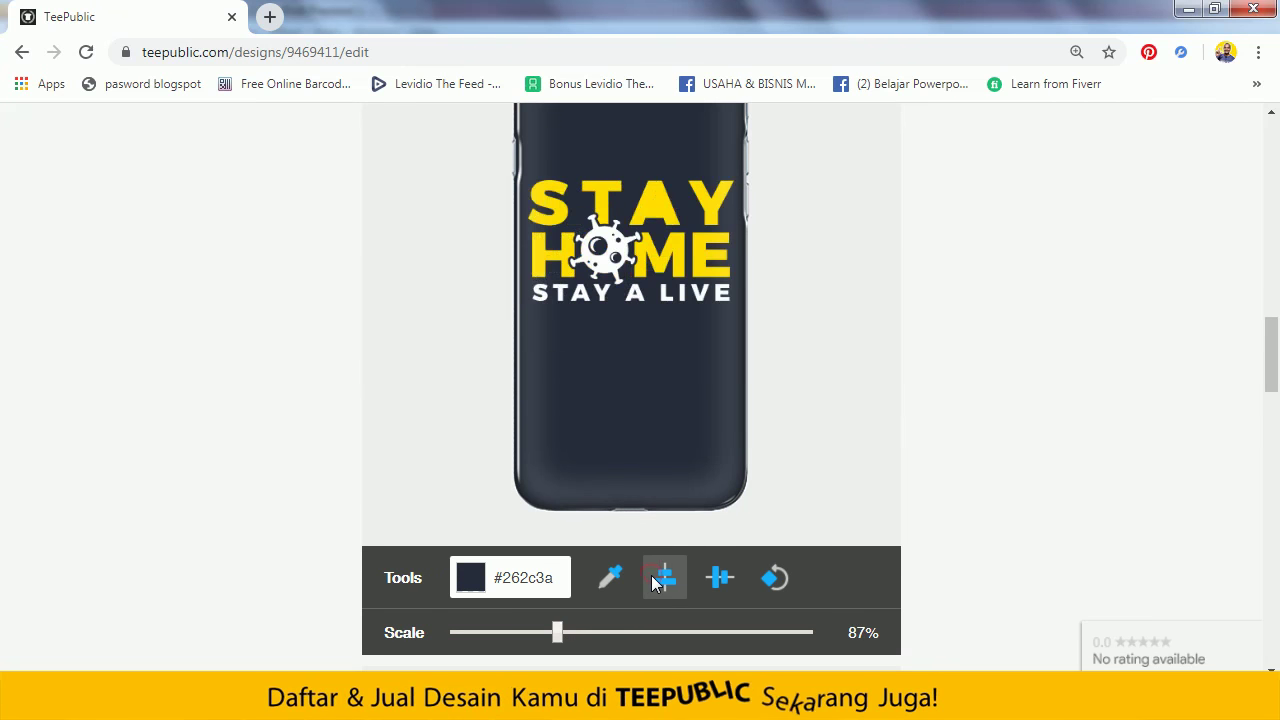
- Open the settings for Pillows, scale the design down to 78%, and center it horizontally on the pillow
scroll(669, 378, "down", 3)
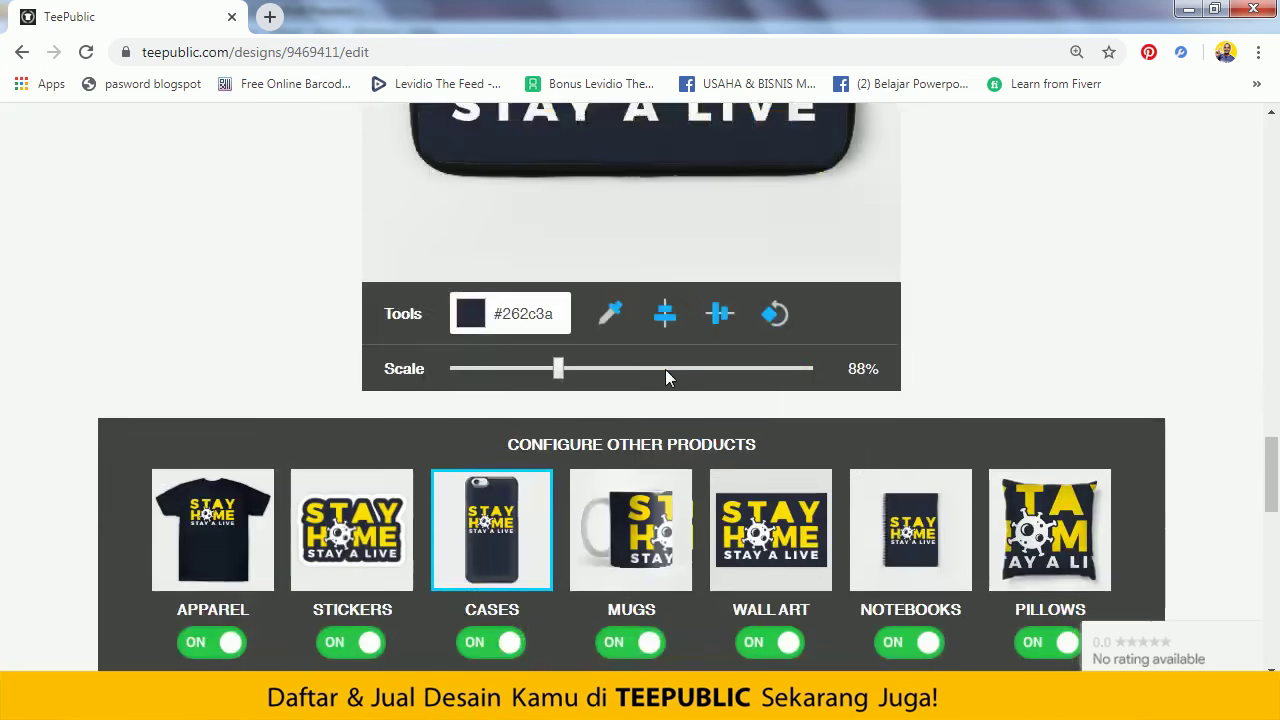
scroll(665, 369, "down", 3)
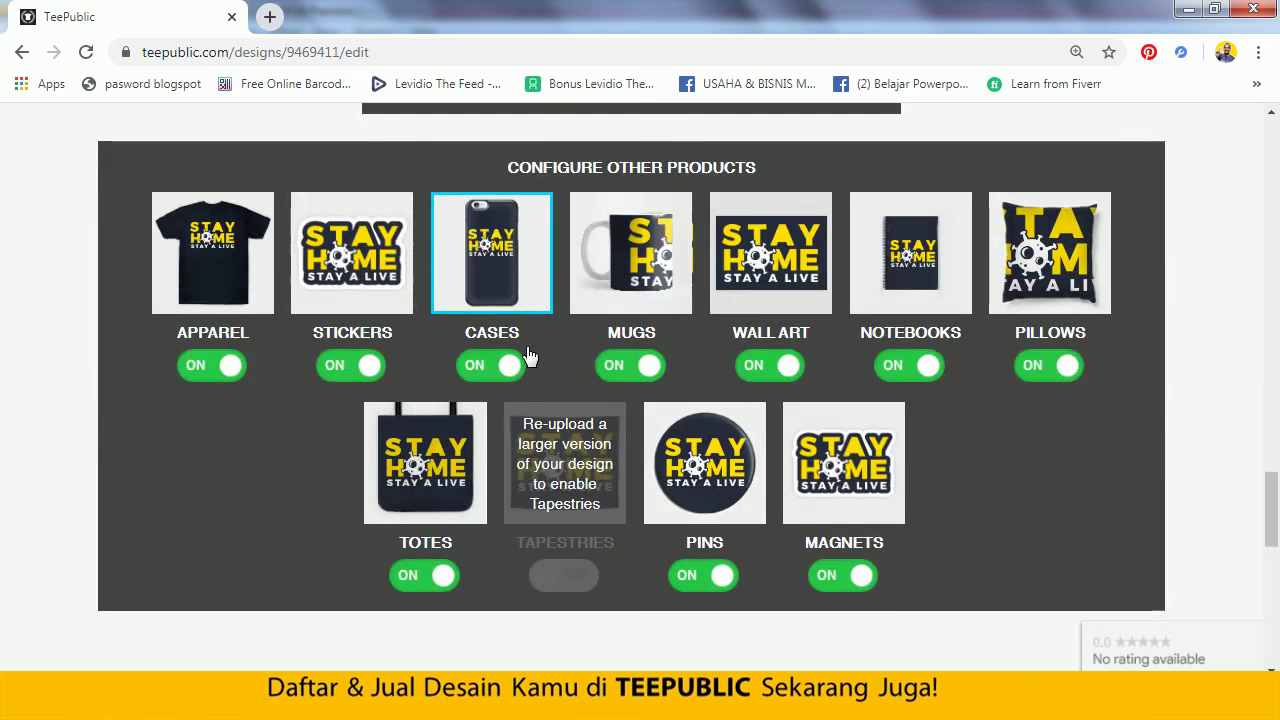
left_click(1013, 275)
scroll(658, 317, "up", 5)
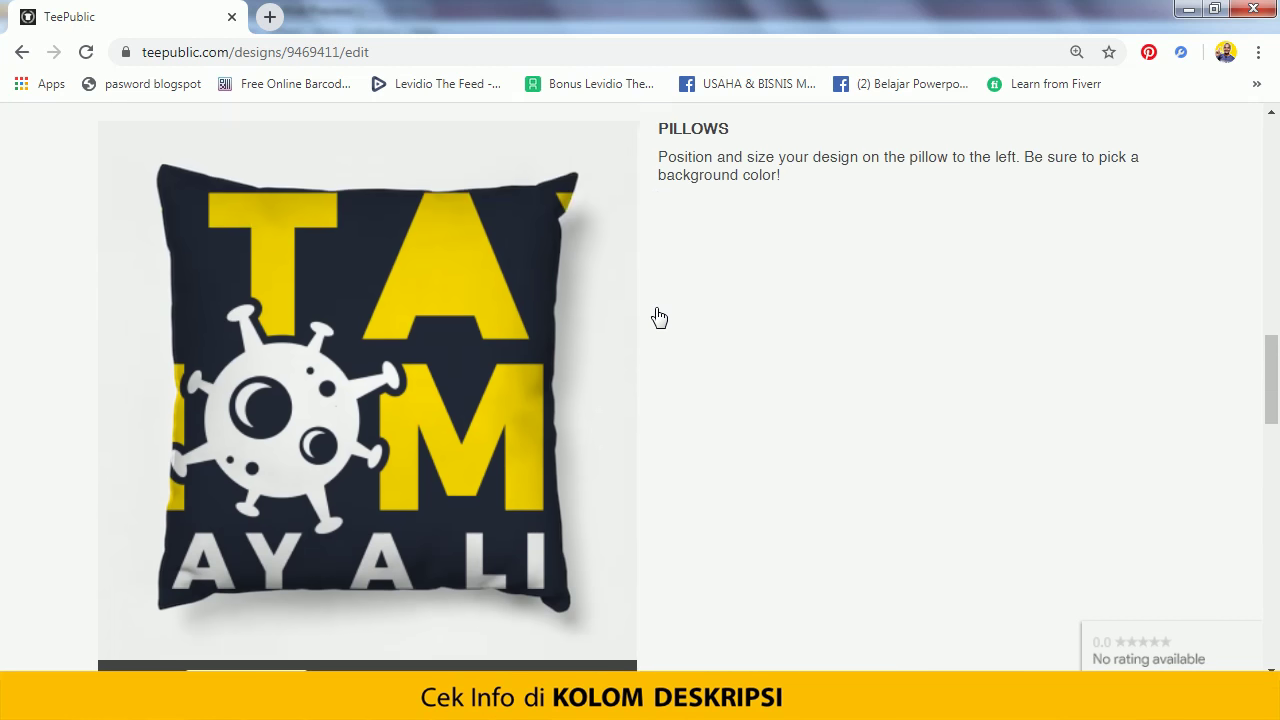
scroll(646, 323, "down", 3)
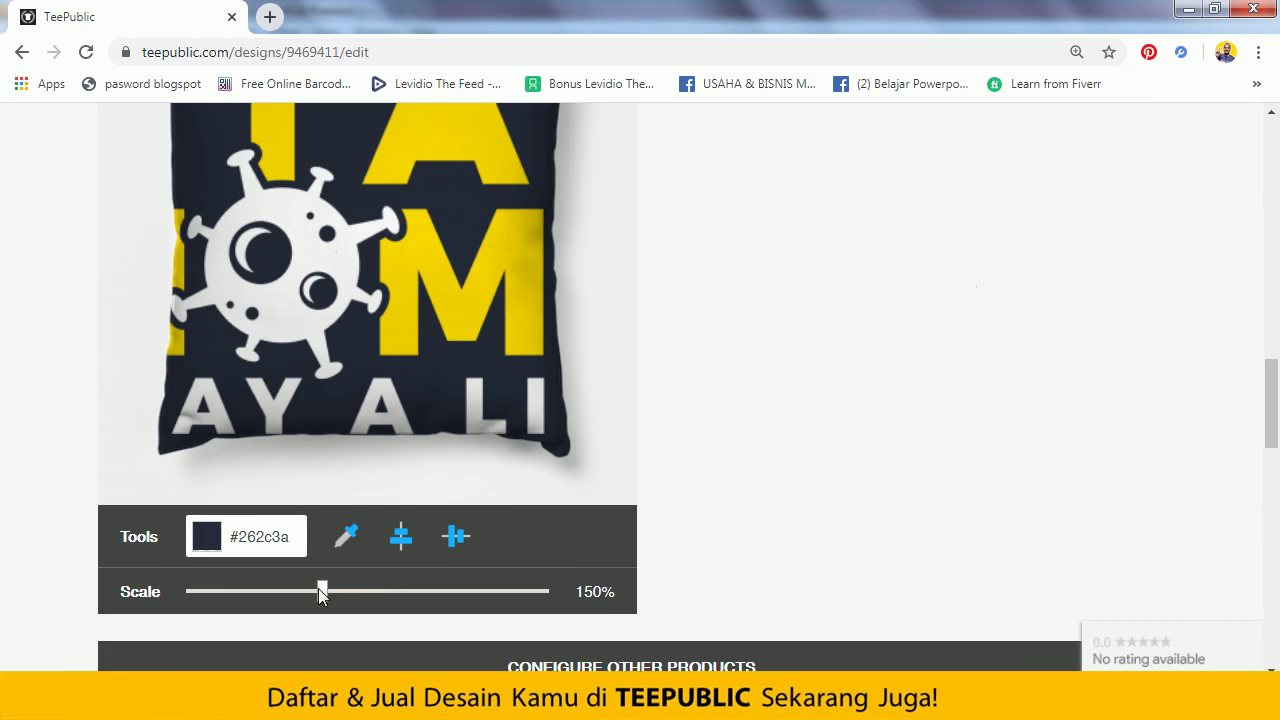
left_click_drag(316, 589, 258, 588)
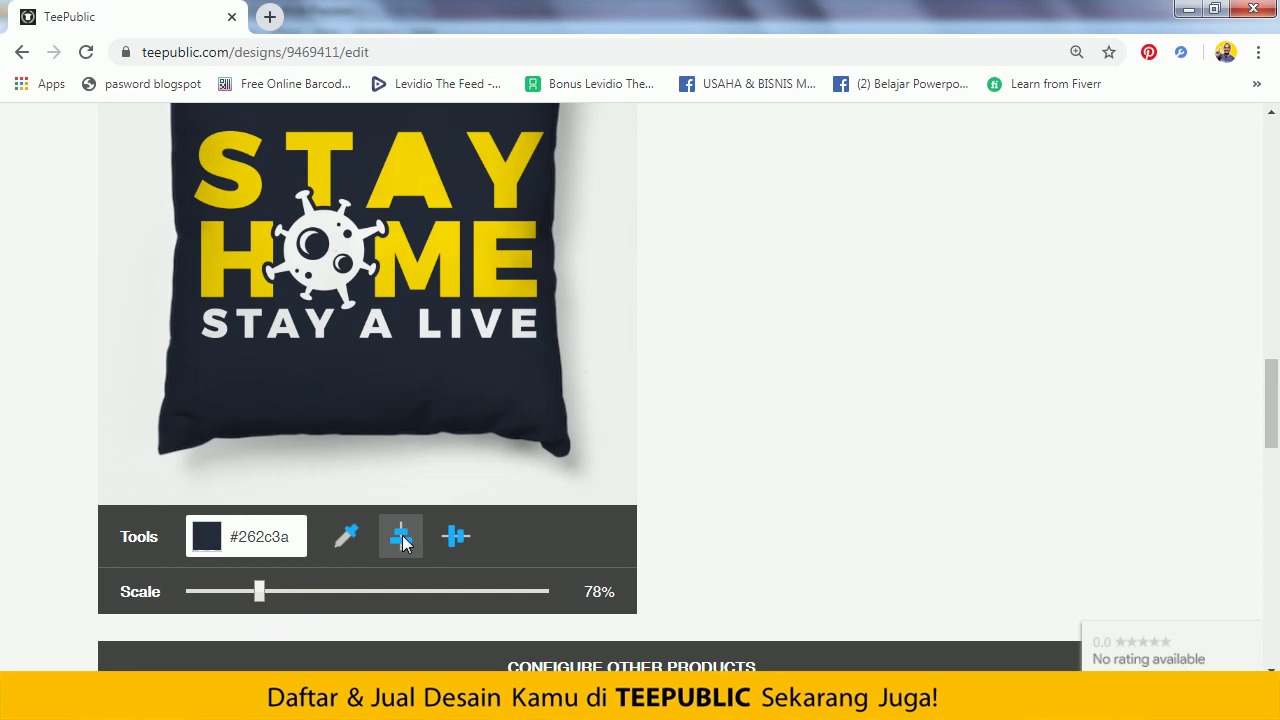
scroll(842, 444, "down", 6)
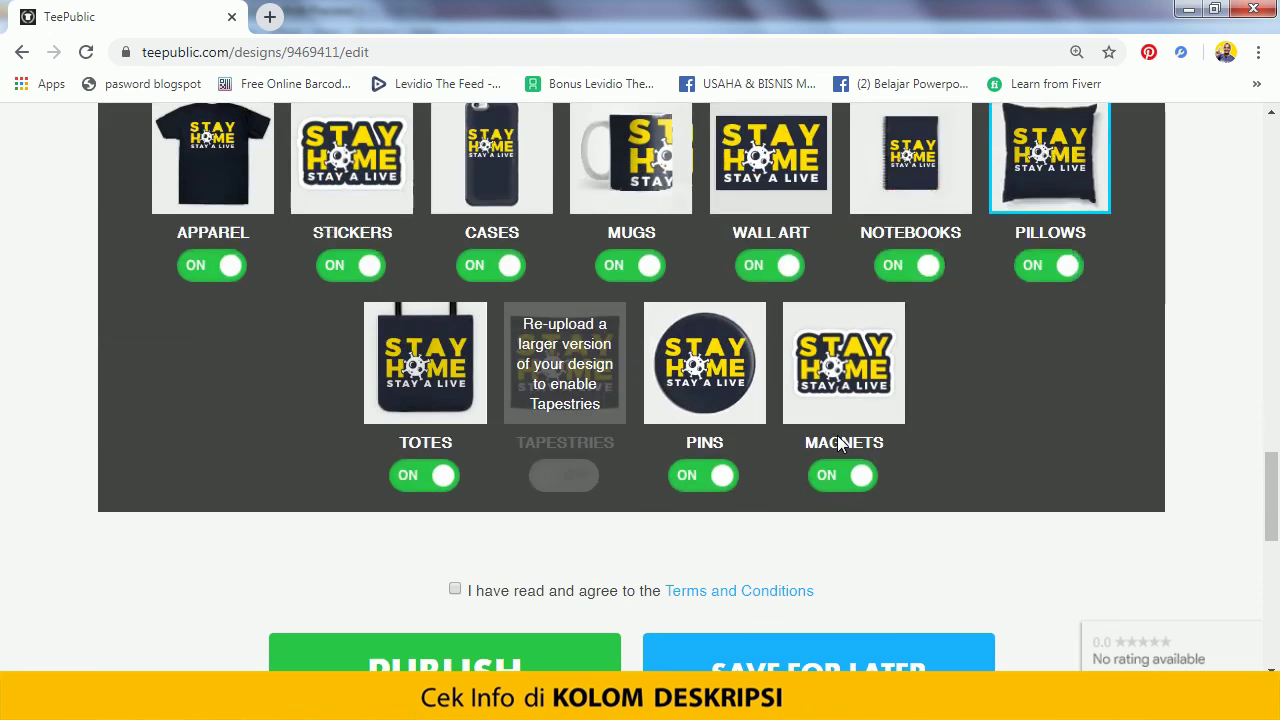
scroll(549, 393, "up", 1)
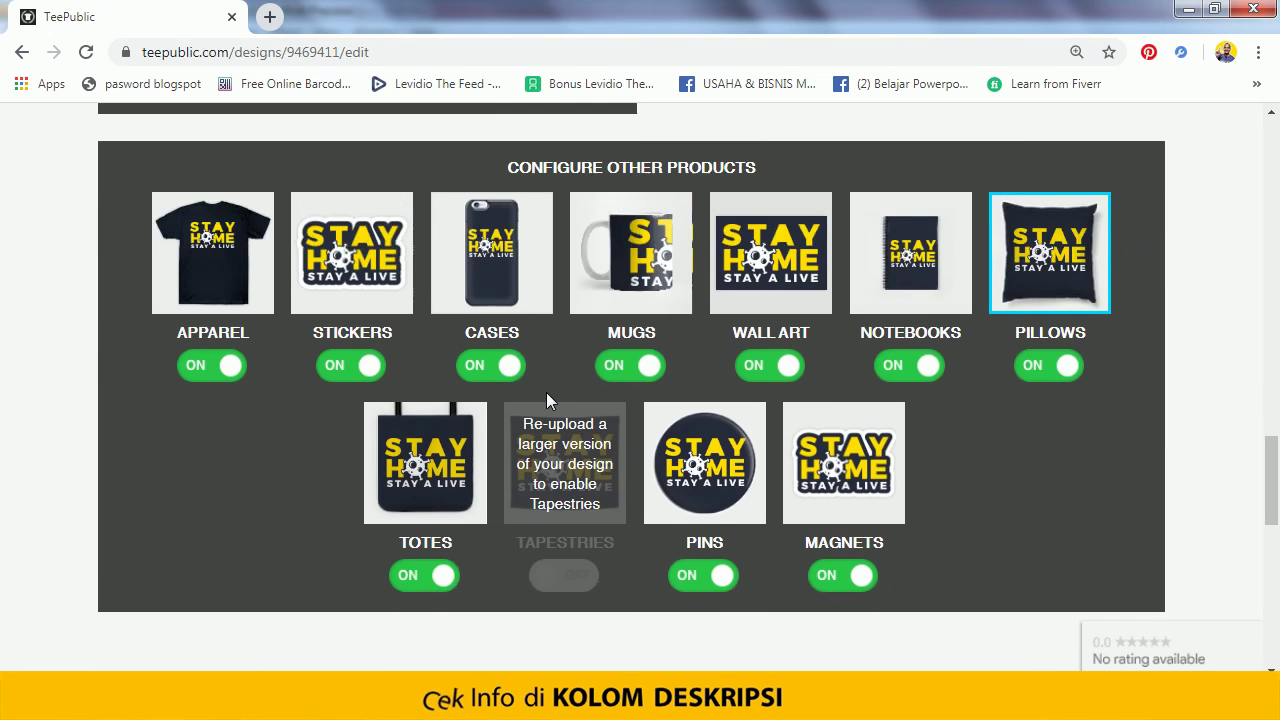
scroll(552, 393, "up", 1)
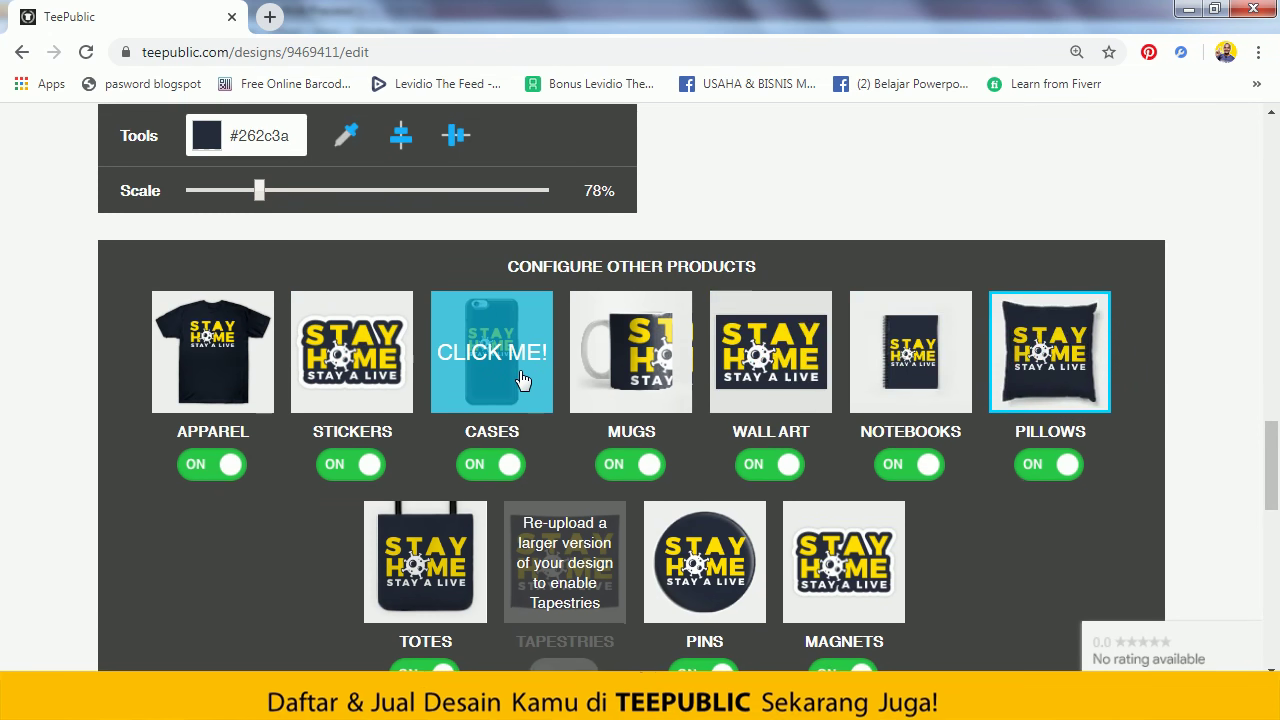
- Title the design "Stay At Home"
scroll(522, 380, "down", 1)
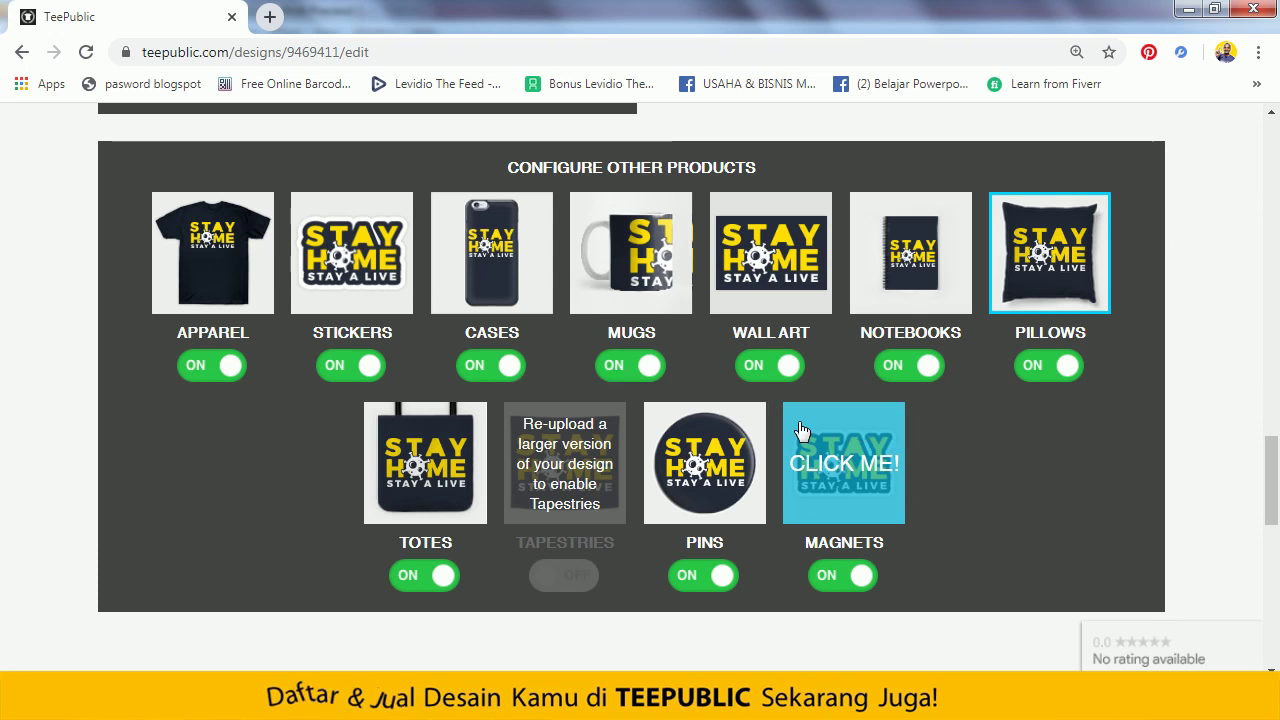
scroll(815, 286, "down", 1)
scroll(815, 286, "down", 2)
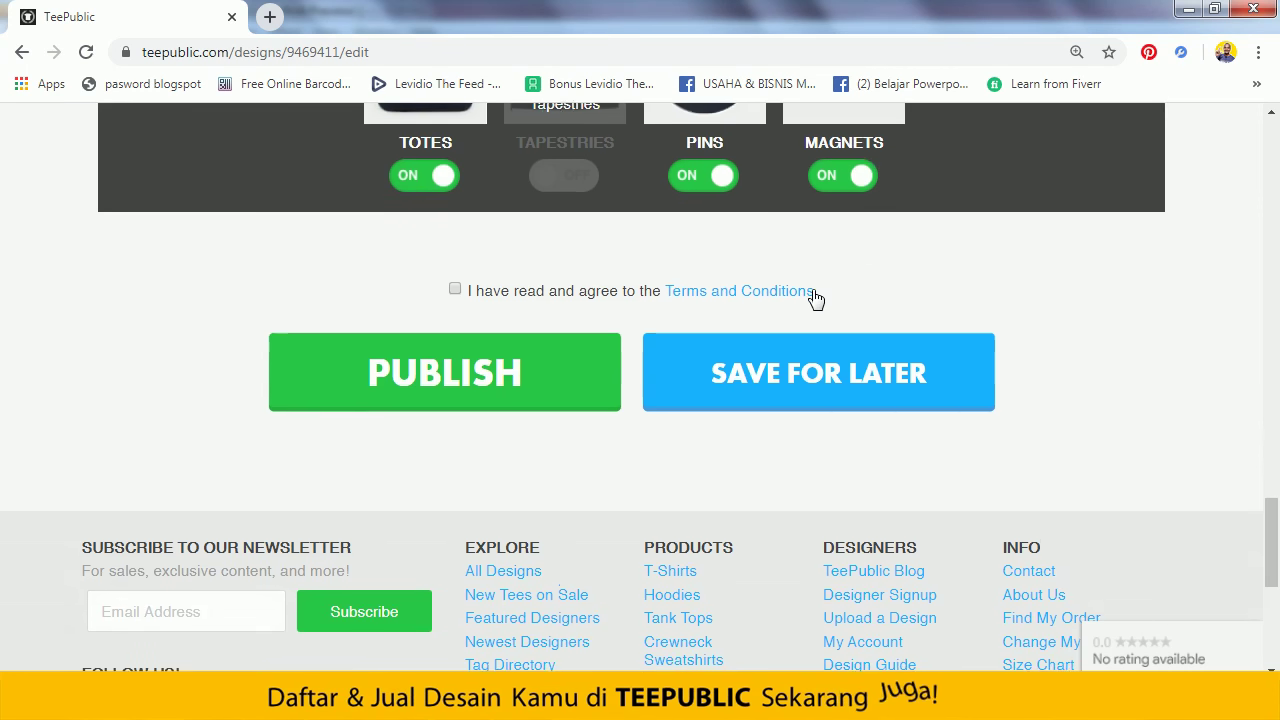
scroll(814, 294, "up", 12)
scroll(815, 300, "up", 7)
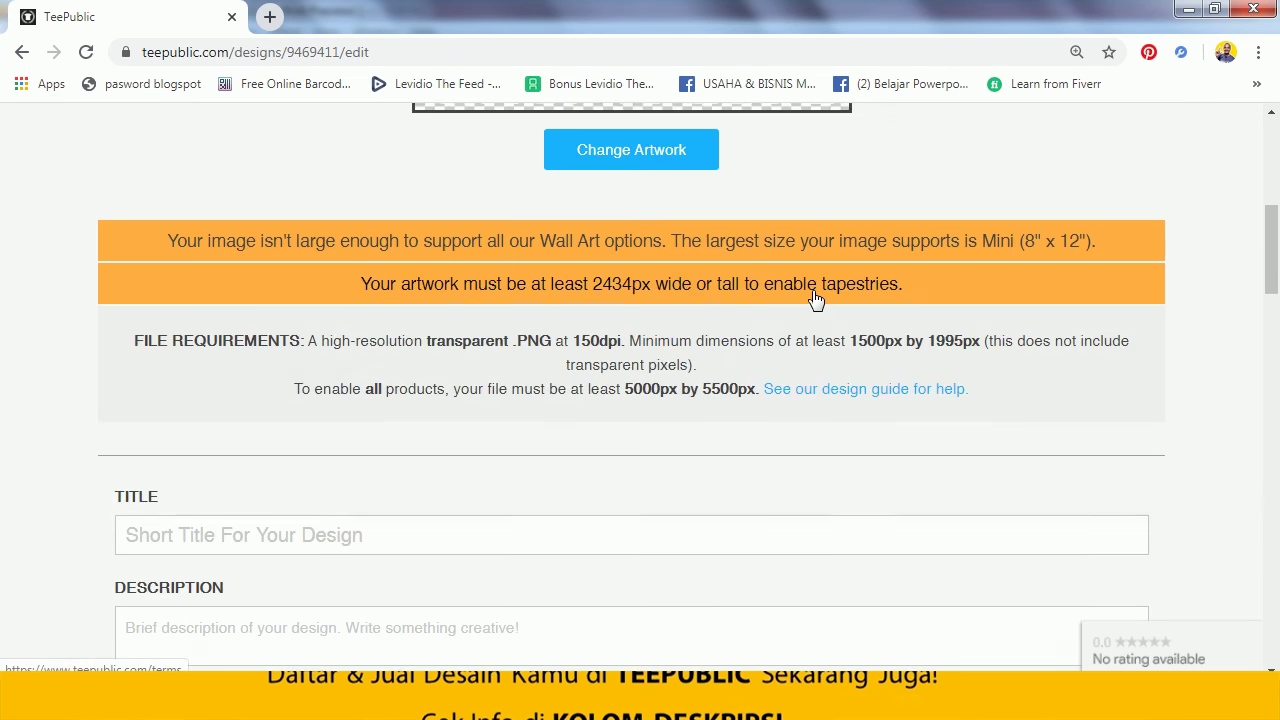
scroll(815, 300, "down", 4)
scroll(815, 300, "up", 4)
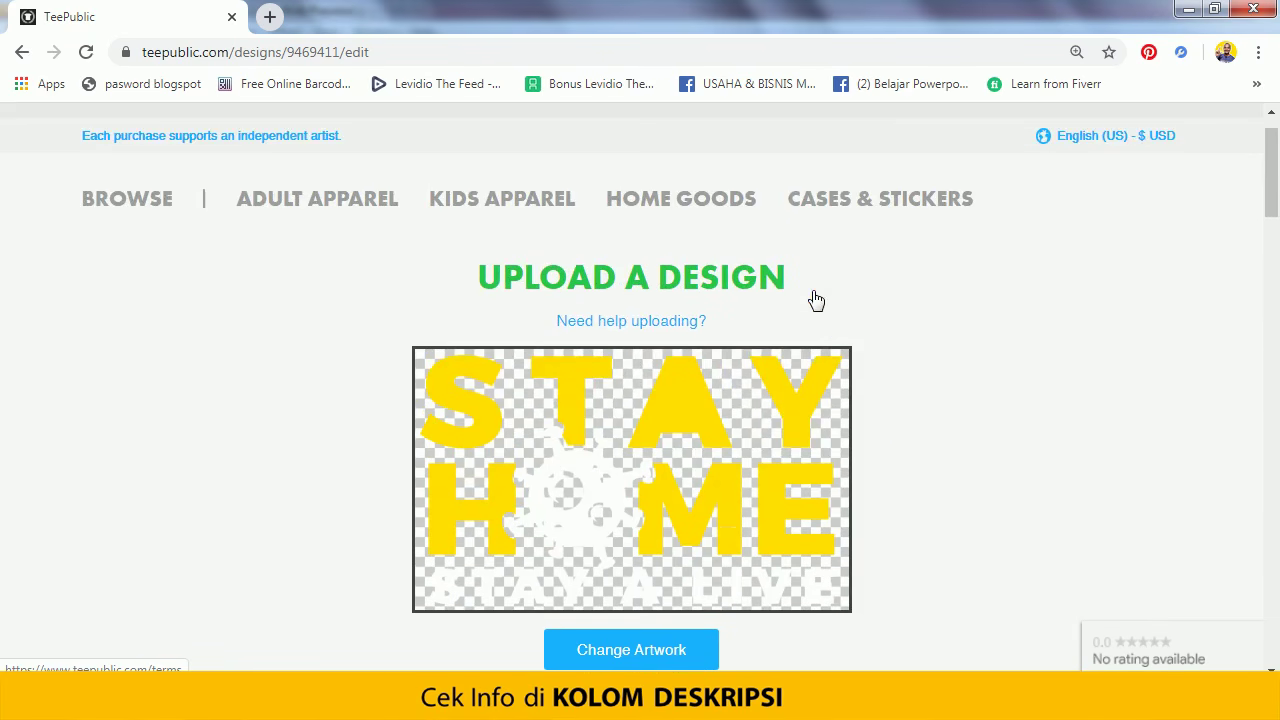
scroll(614, 405, "down", 6)
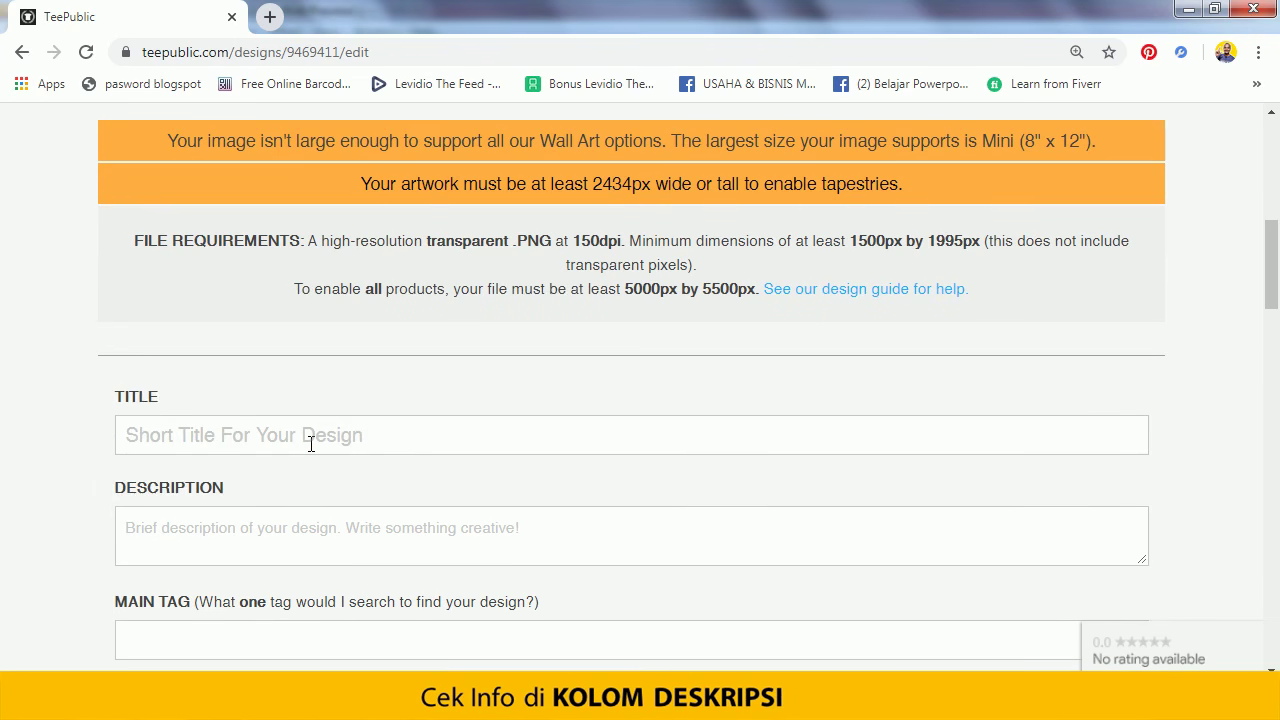
type("y At Home")
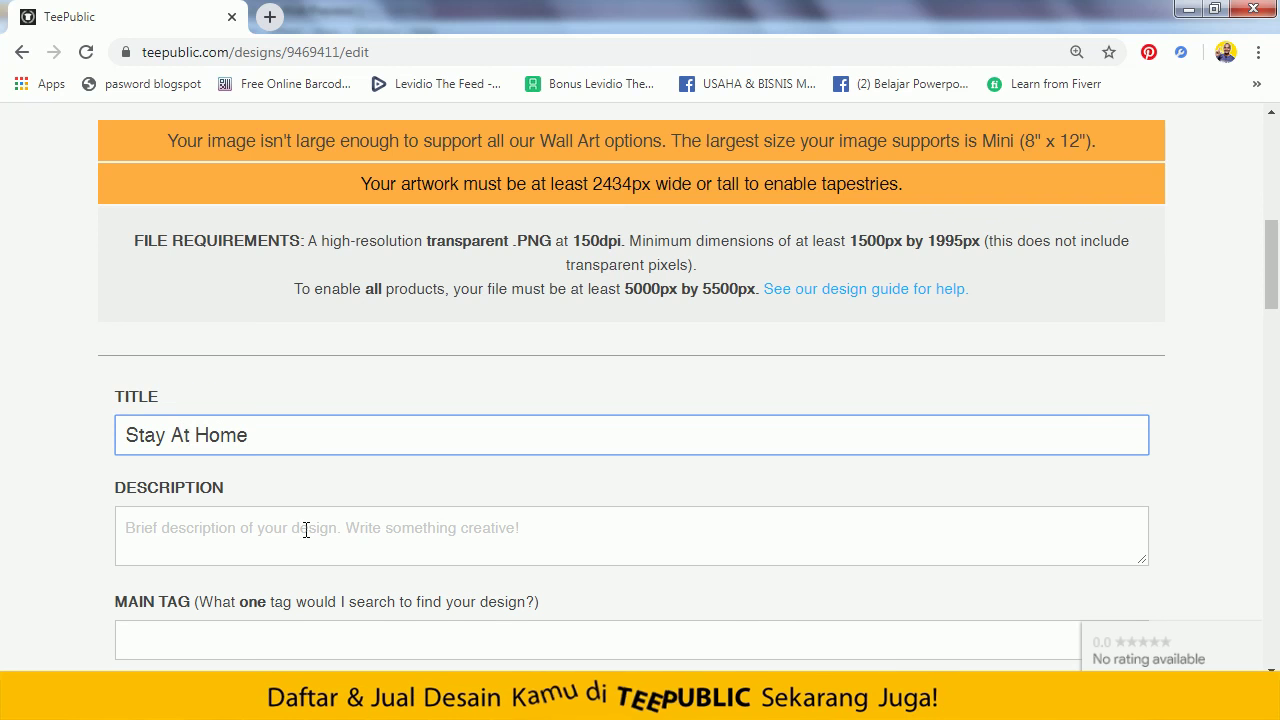
- Begin the design's description with the text: Simple Eye Catching Text Say "Stay Home Stay A Live
left_click(306, 530)
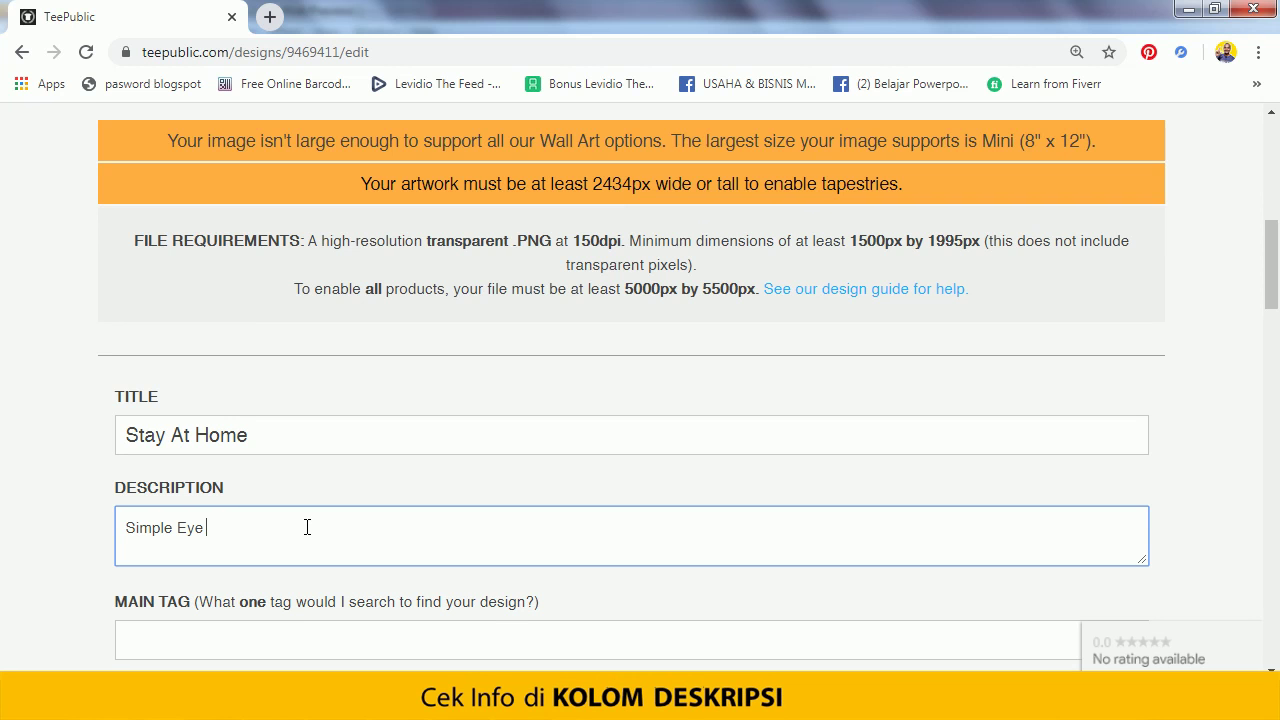
type("atching")
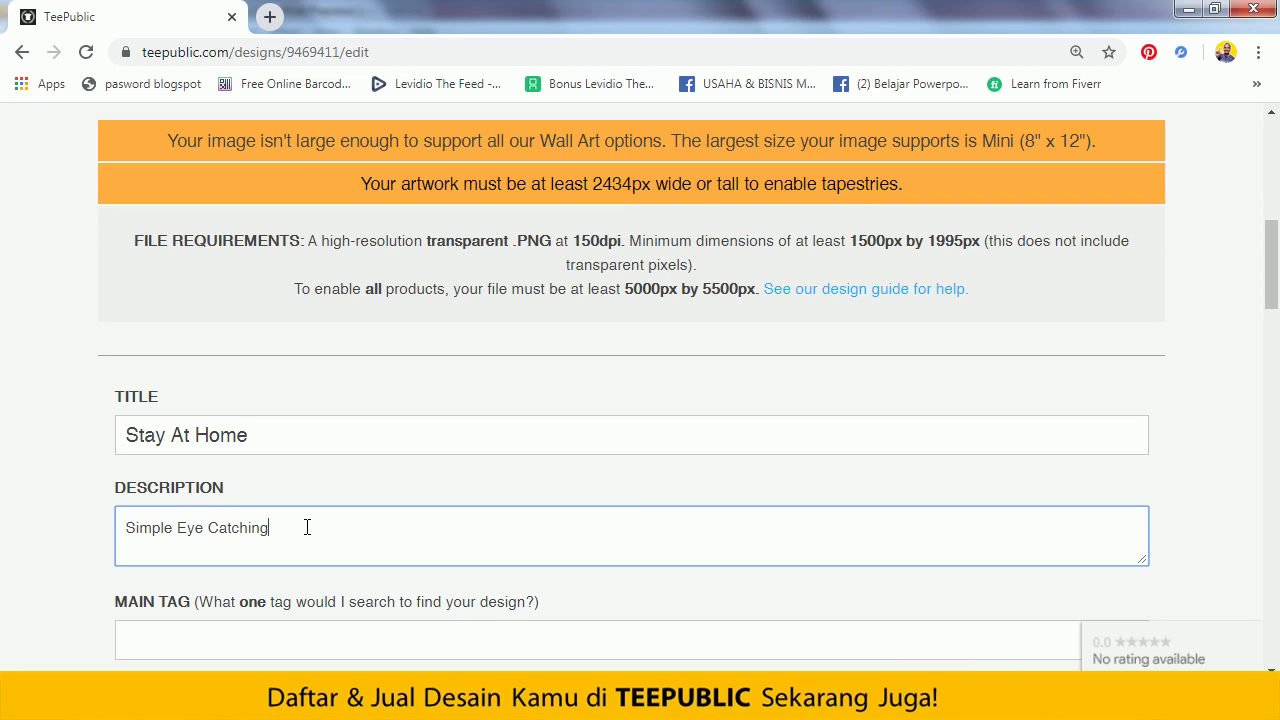
type("t")
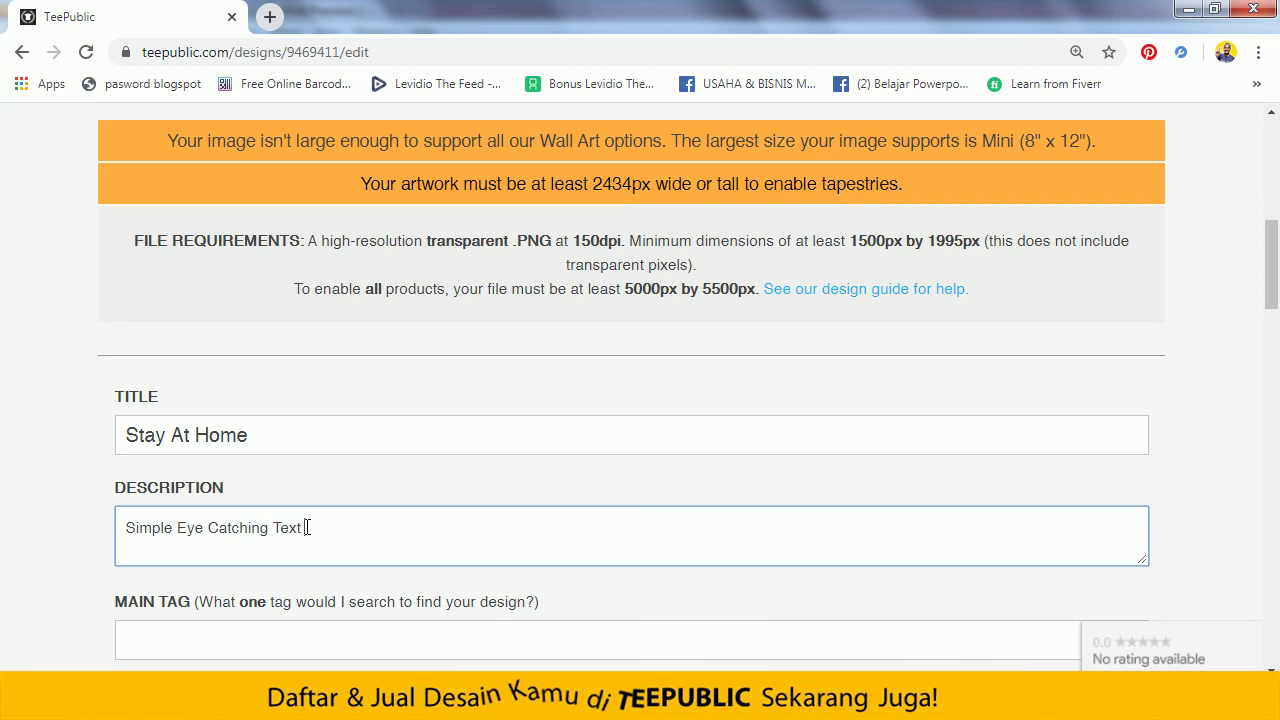
type(" Say \"Sta")
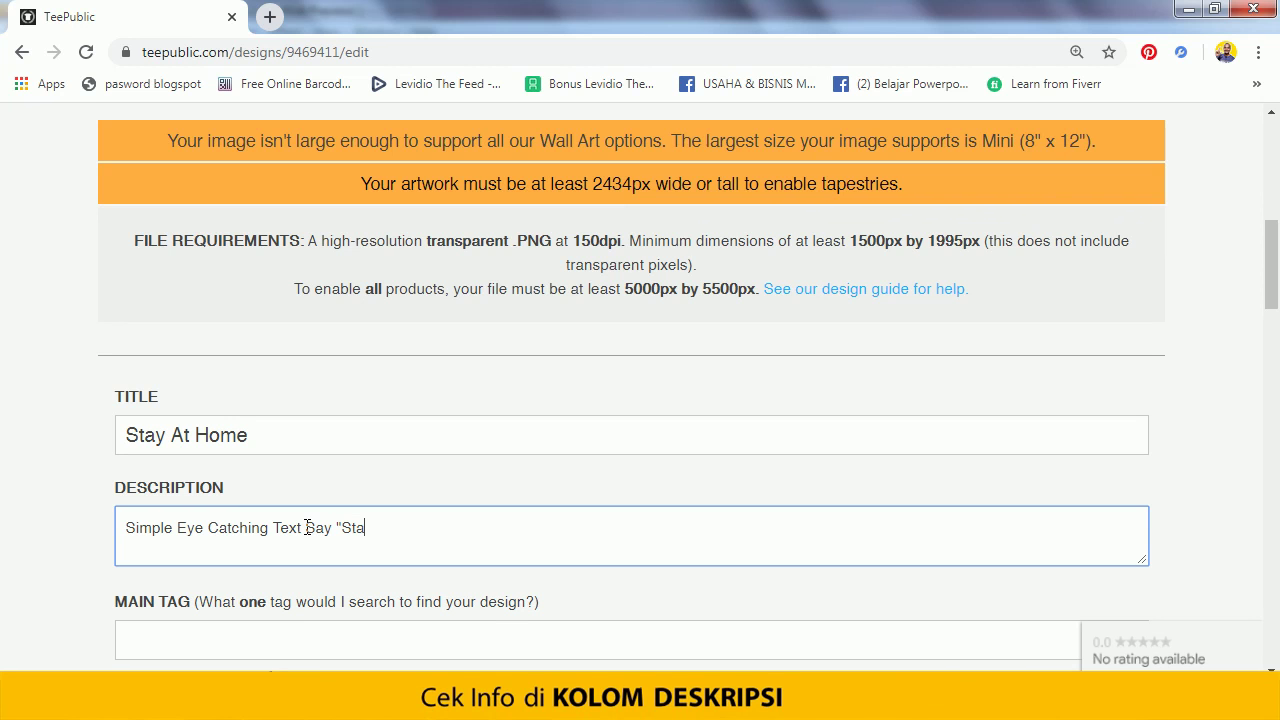
type("y Home ")
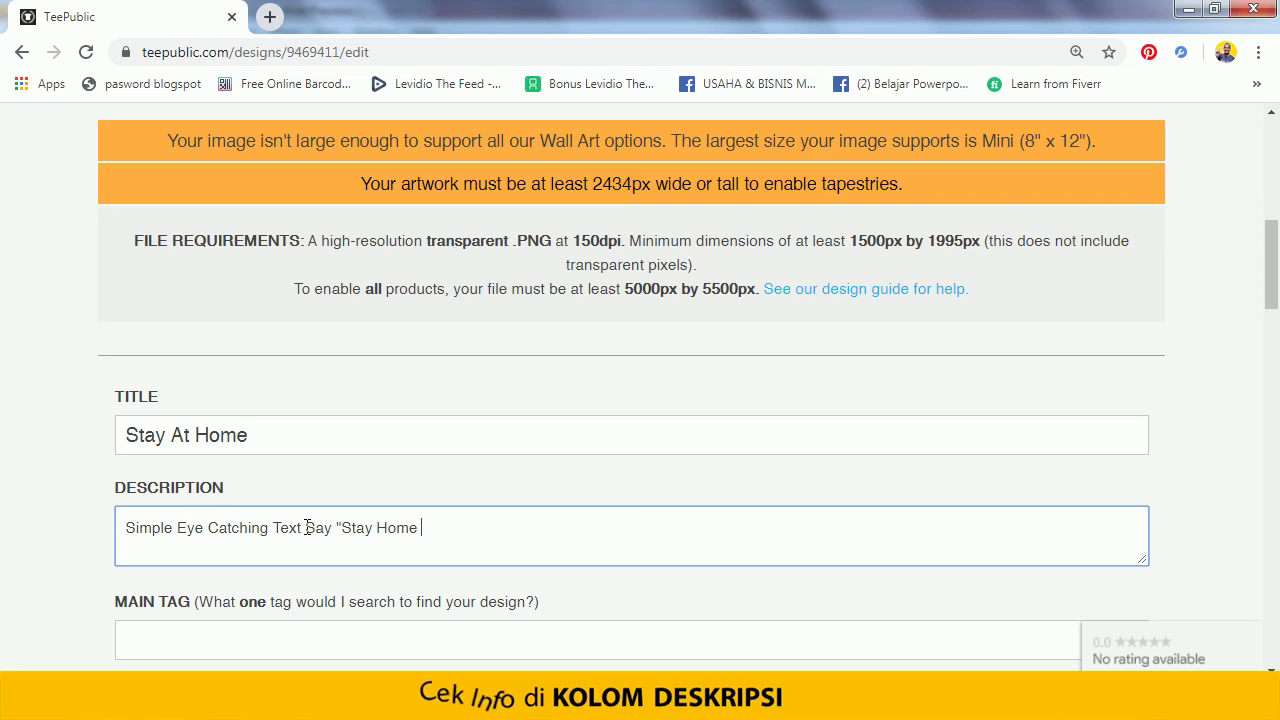
type("Tay")
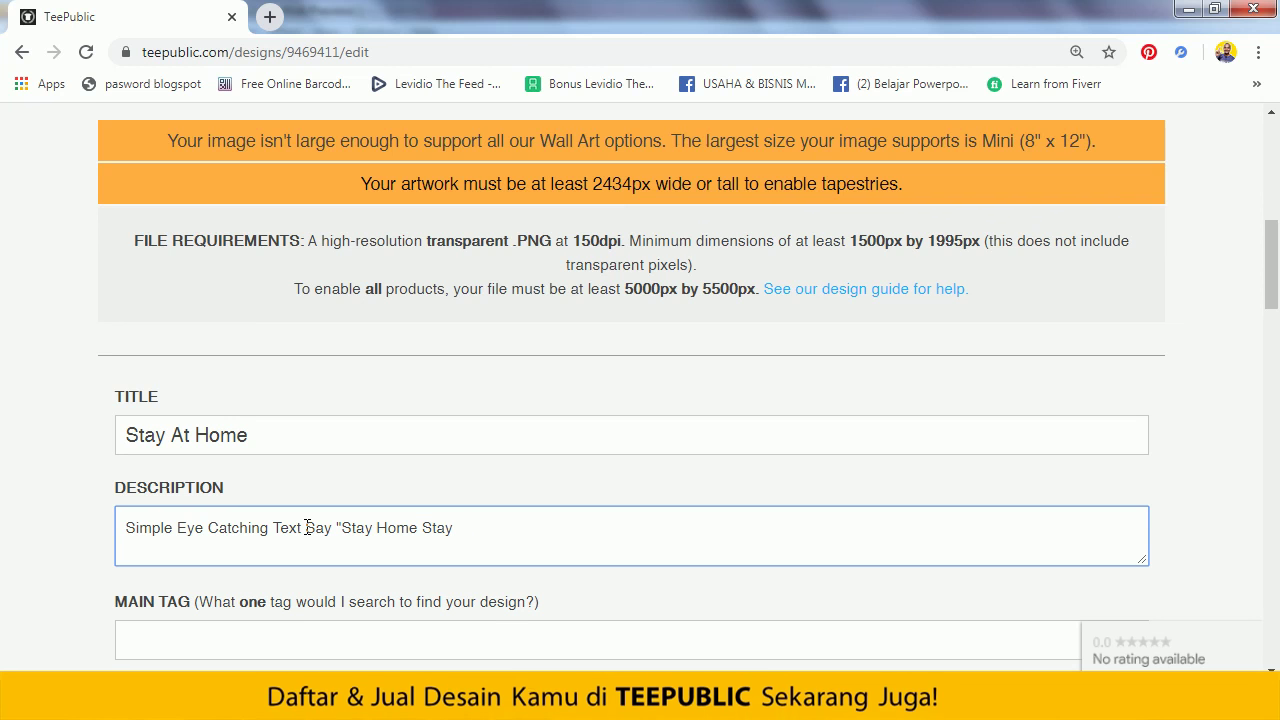
type(" A Live.")
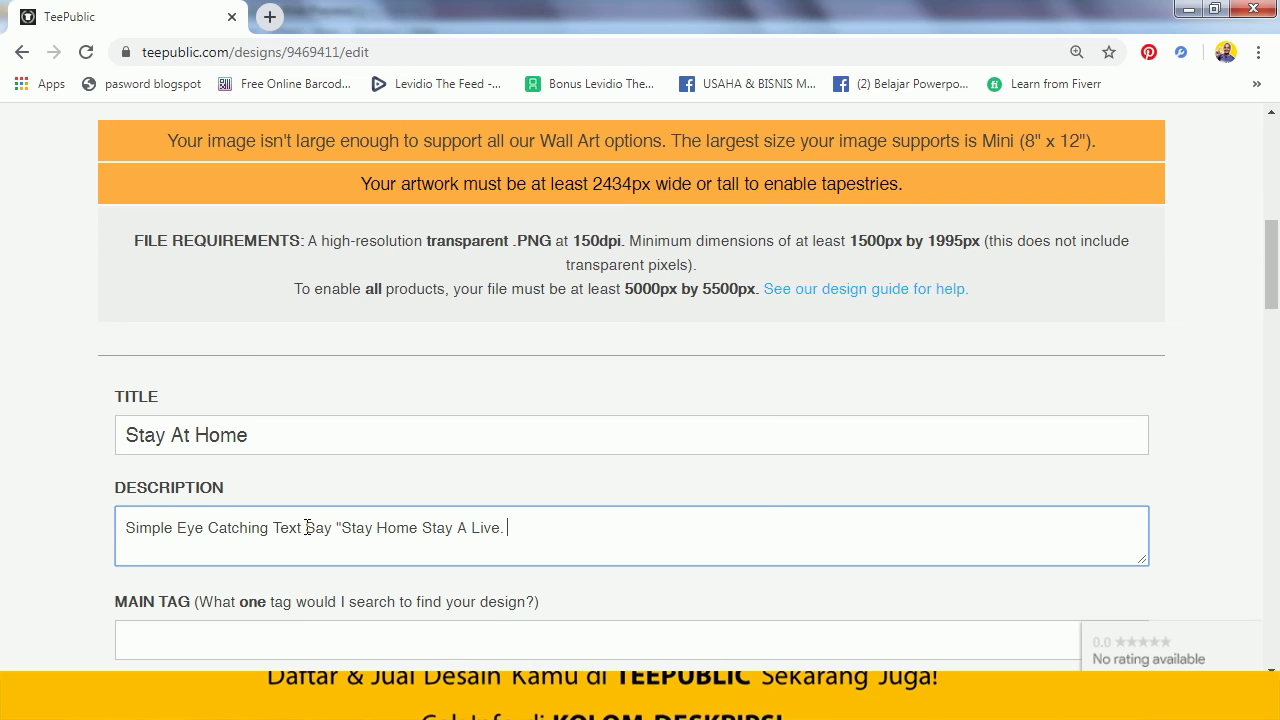
- Extend the description with the sentence "Good to use for Fight Covid-19 Campaign"
scroll(417, 451, "down", 1)
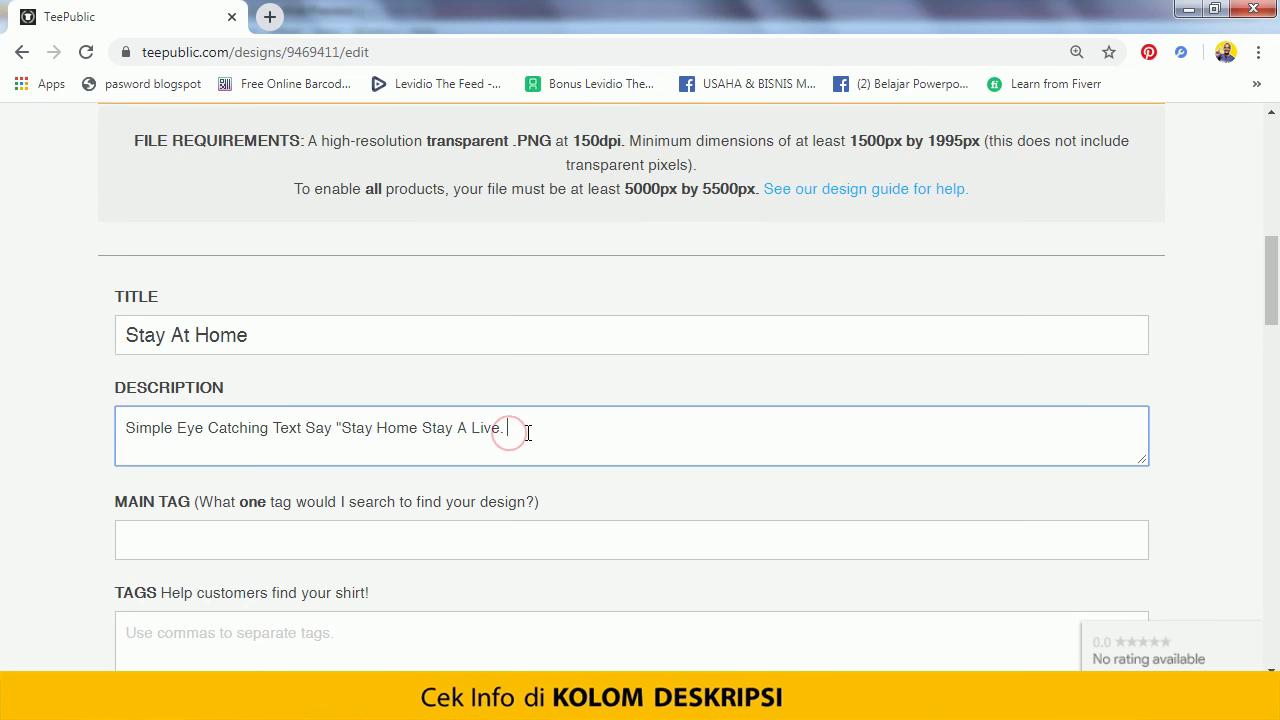
type("Good to use for Fight")
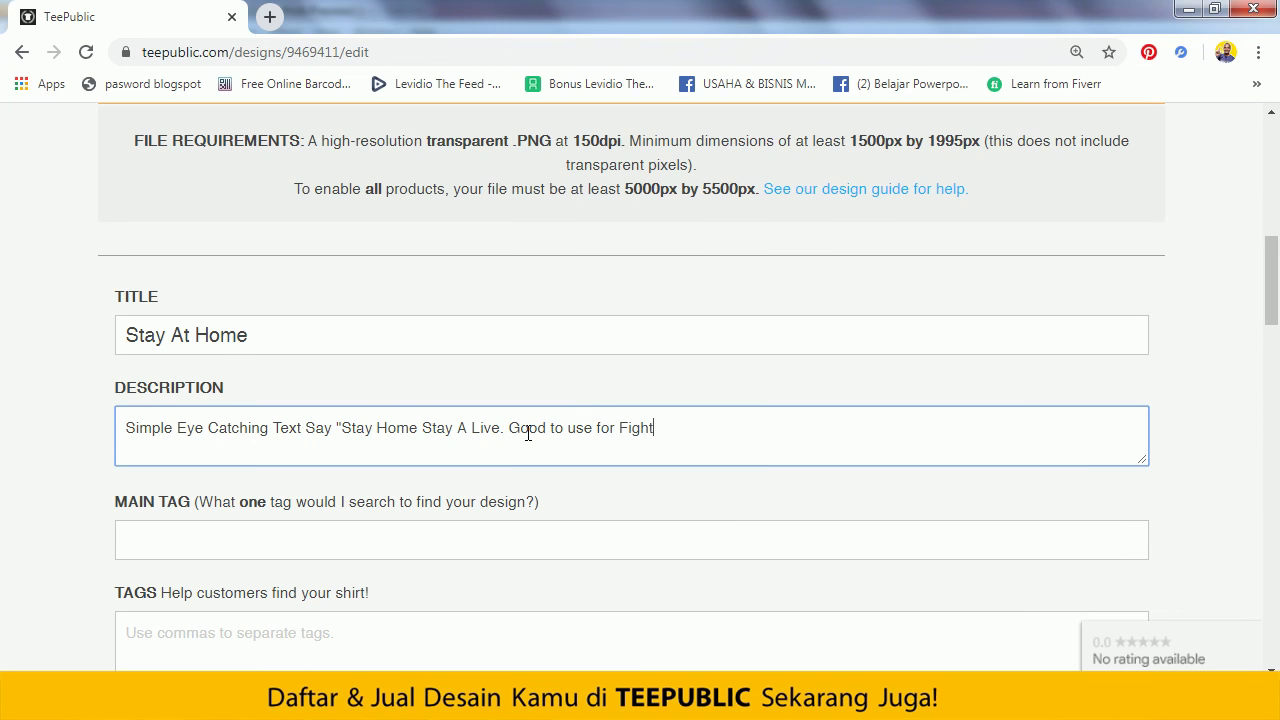
type(" Covid")
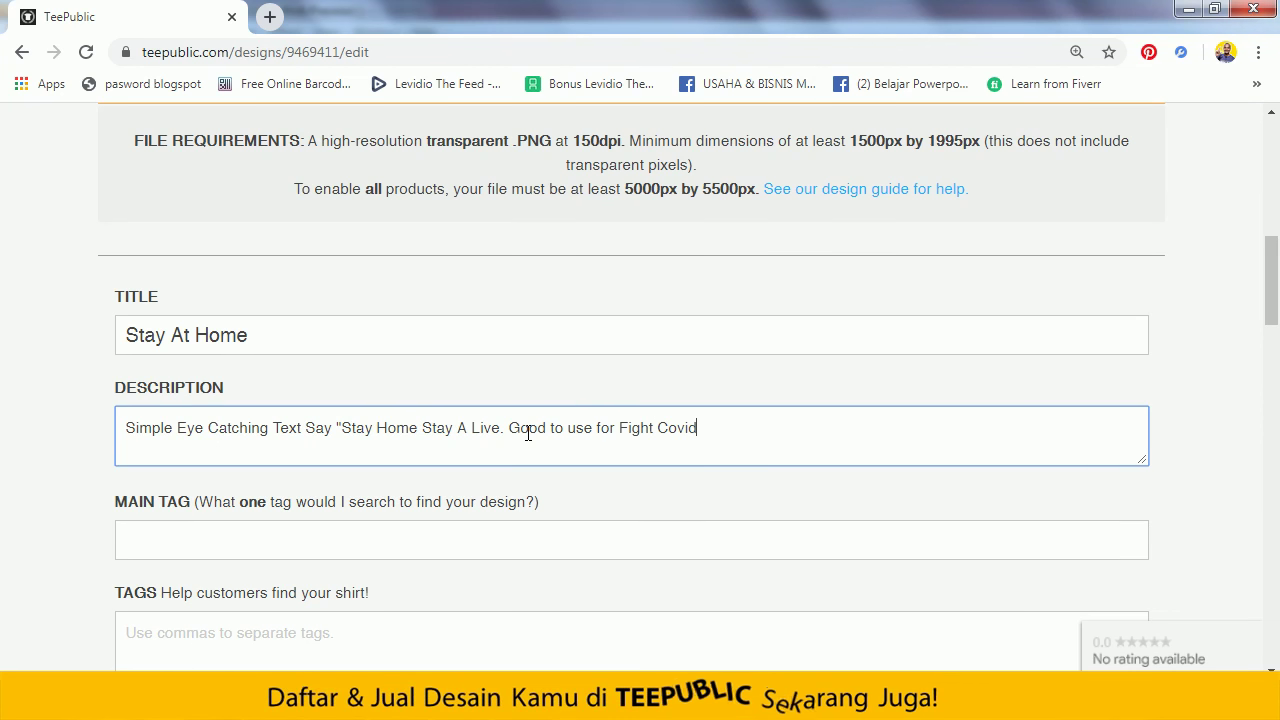
type(" Campa")
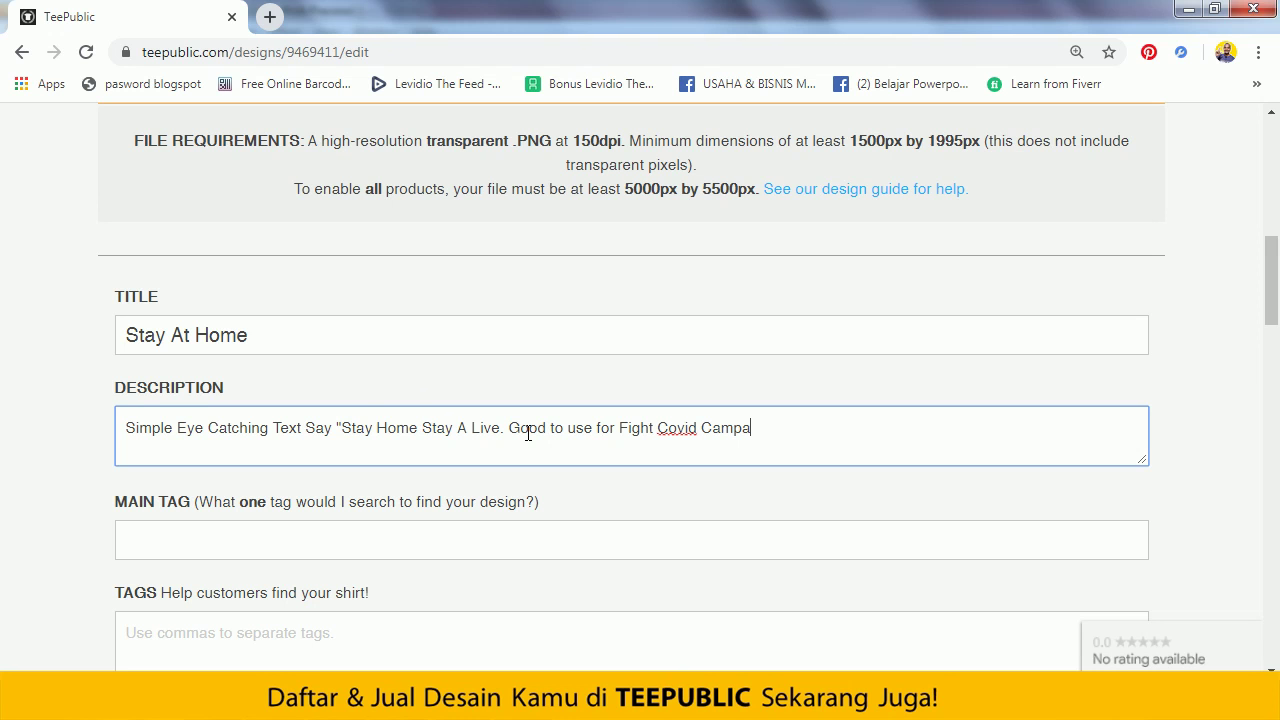
type("ign")
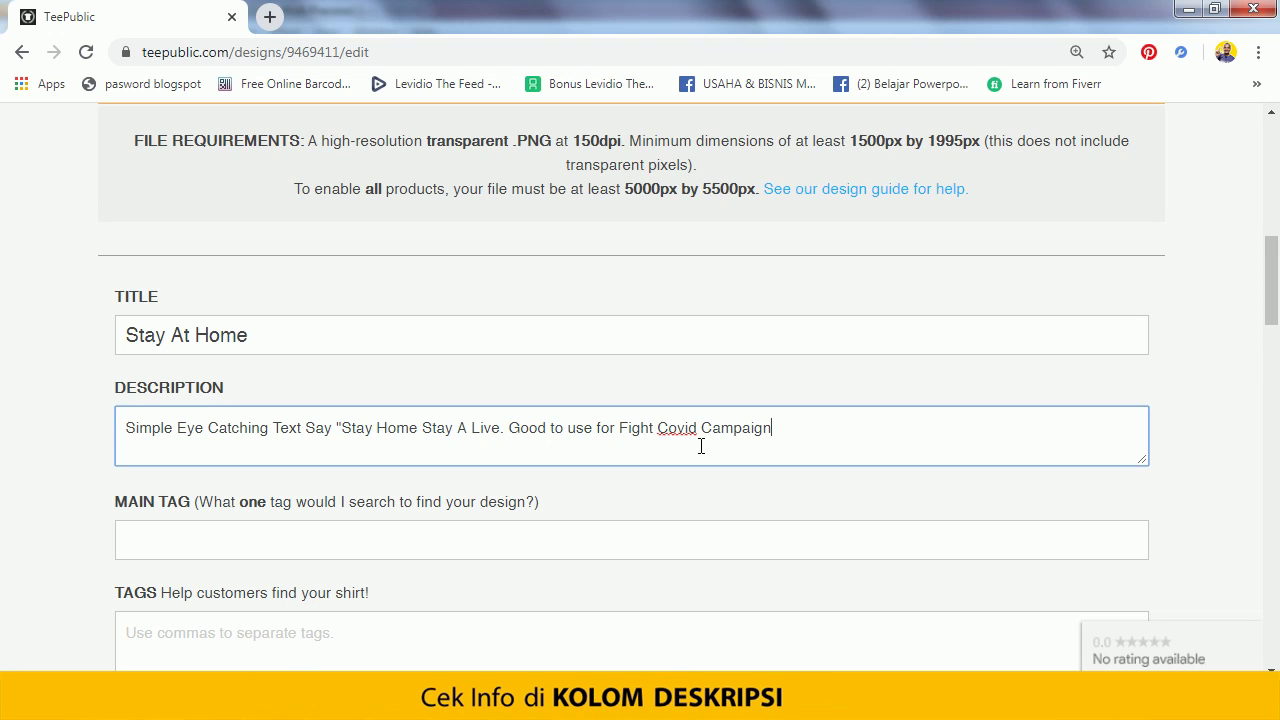
left_click(698, 430)
type("-19")
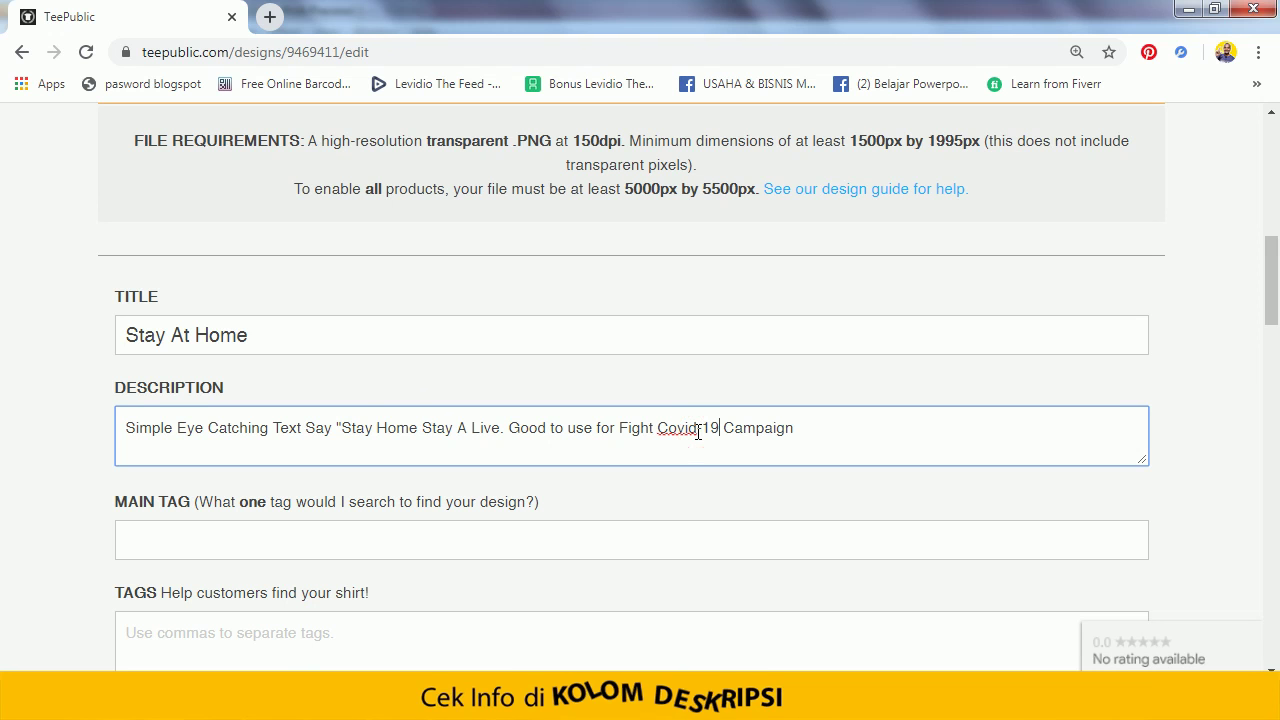
- Set the main tag to "Stay Home Stay A Live"
scroll(689, 443, "down", 1)
scroll(689, 443, "down", 1)
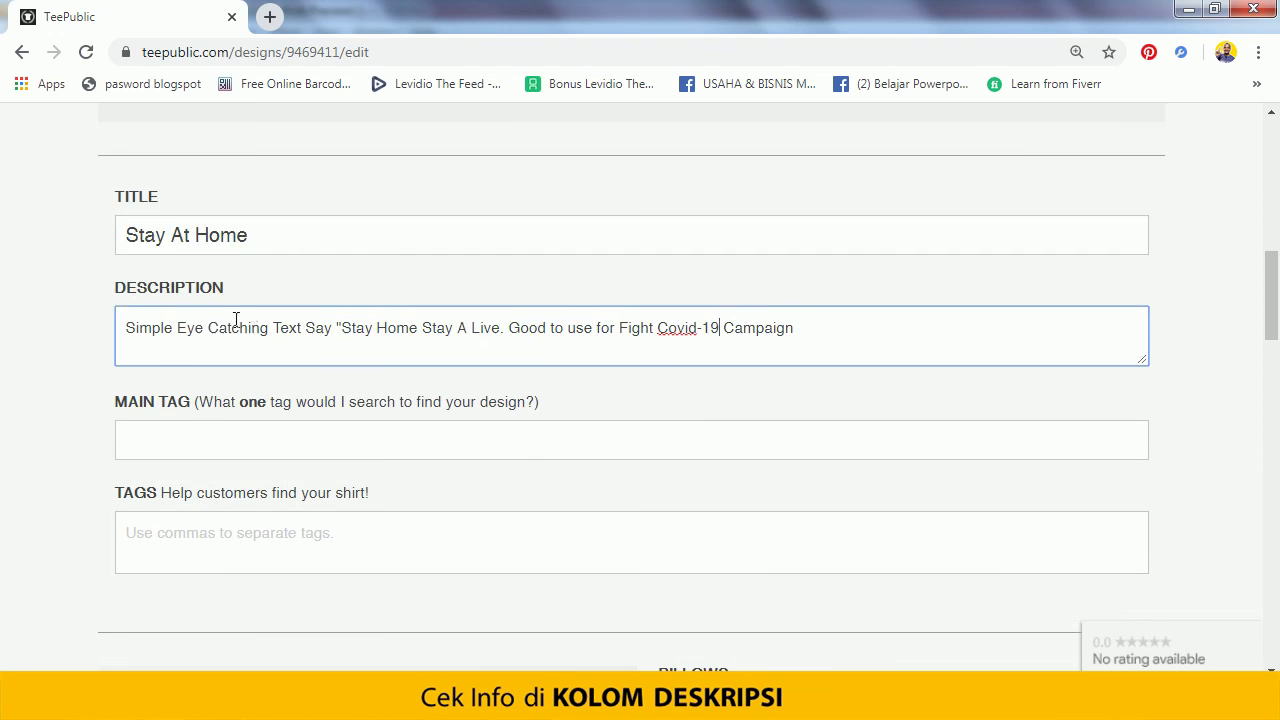
left_click(146, 435)
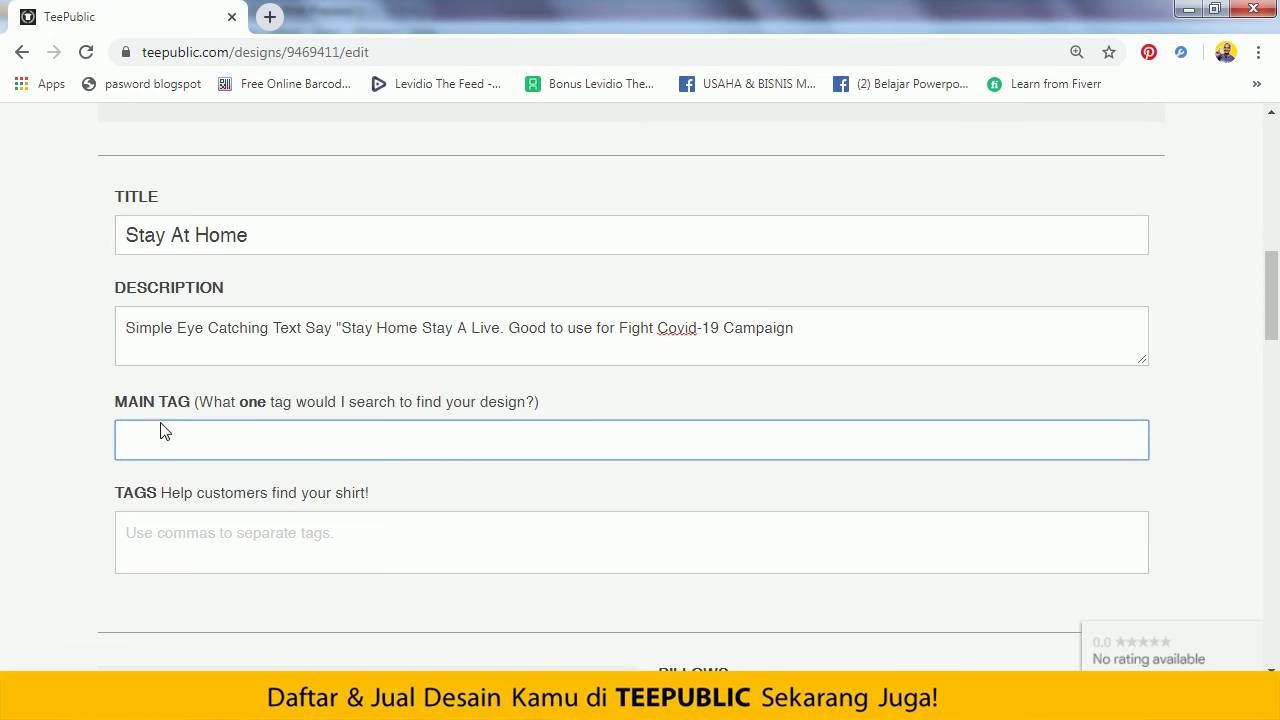
type("Sa")
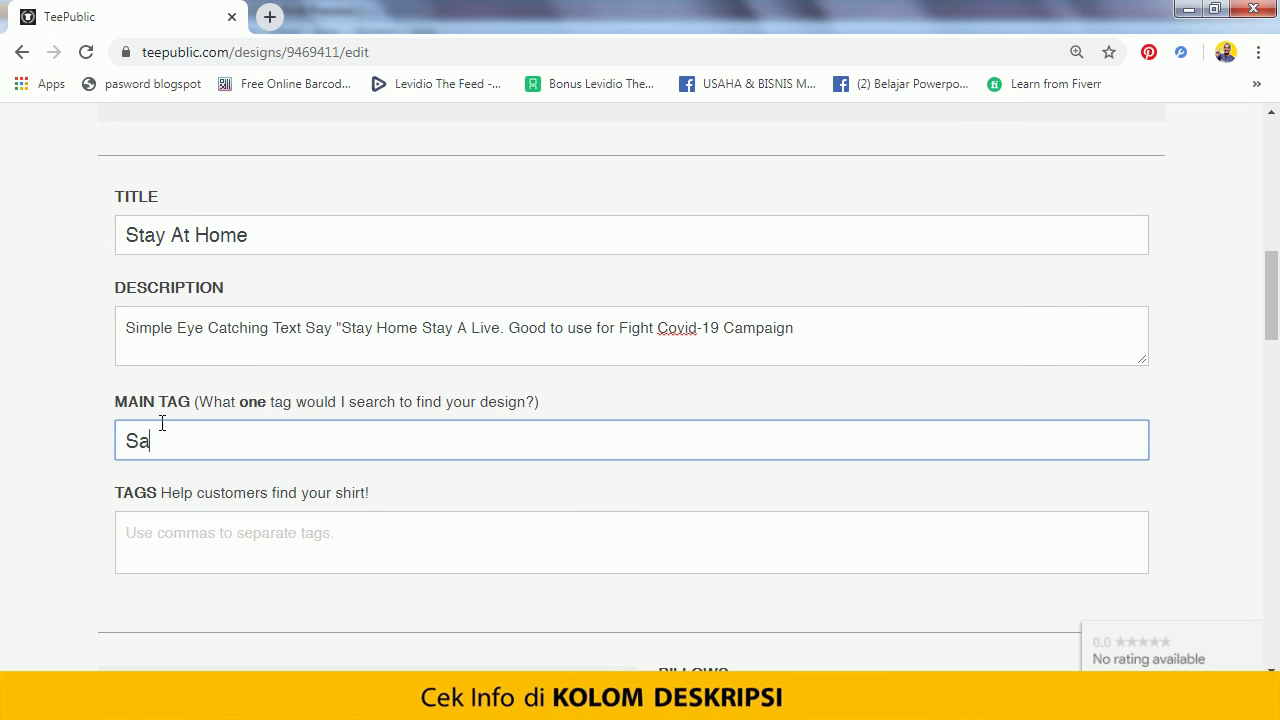
key("BackSpace")
type("tay Ho")
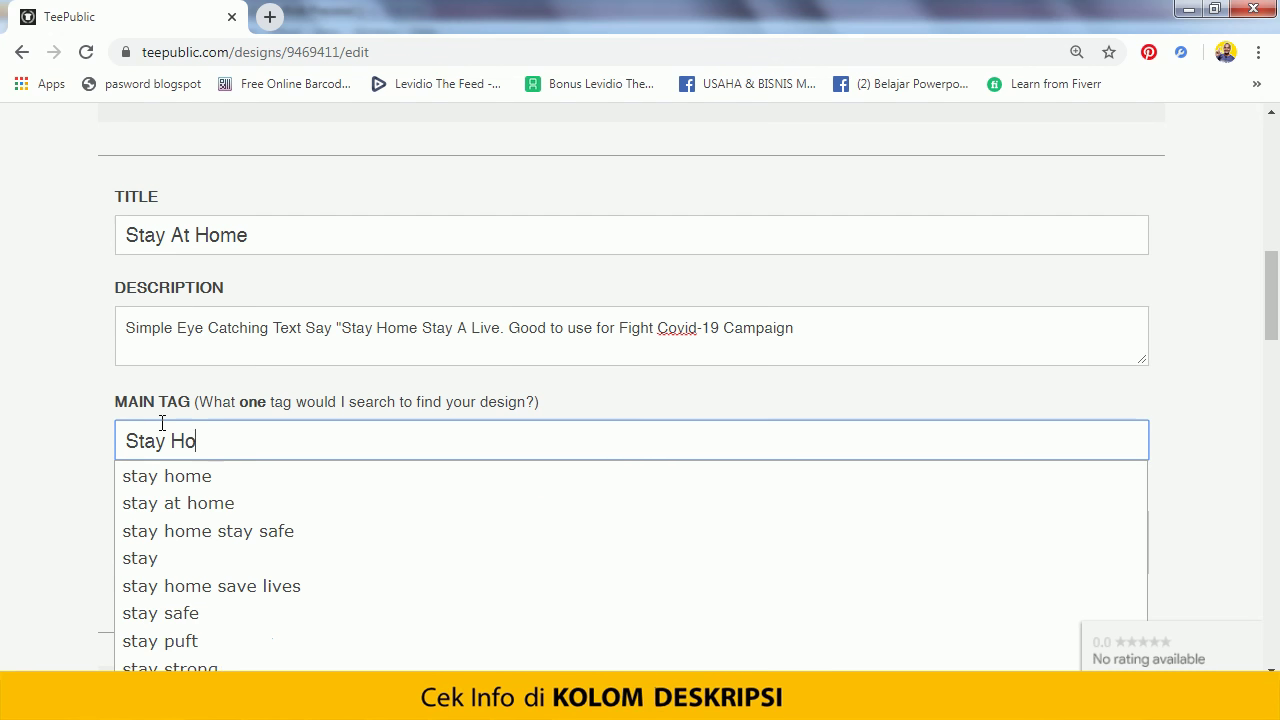
type("me Stay ")
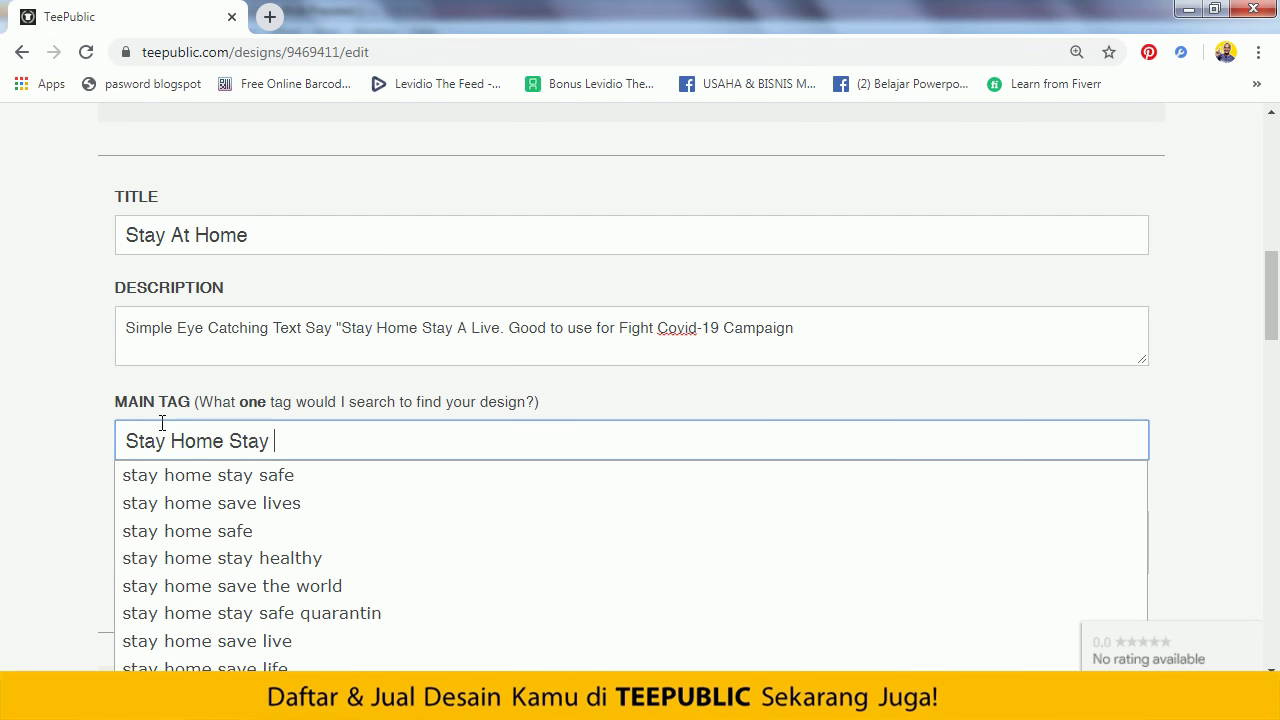
type("A Live")
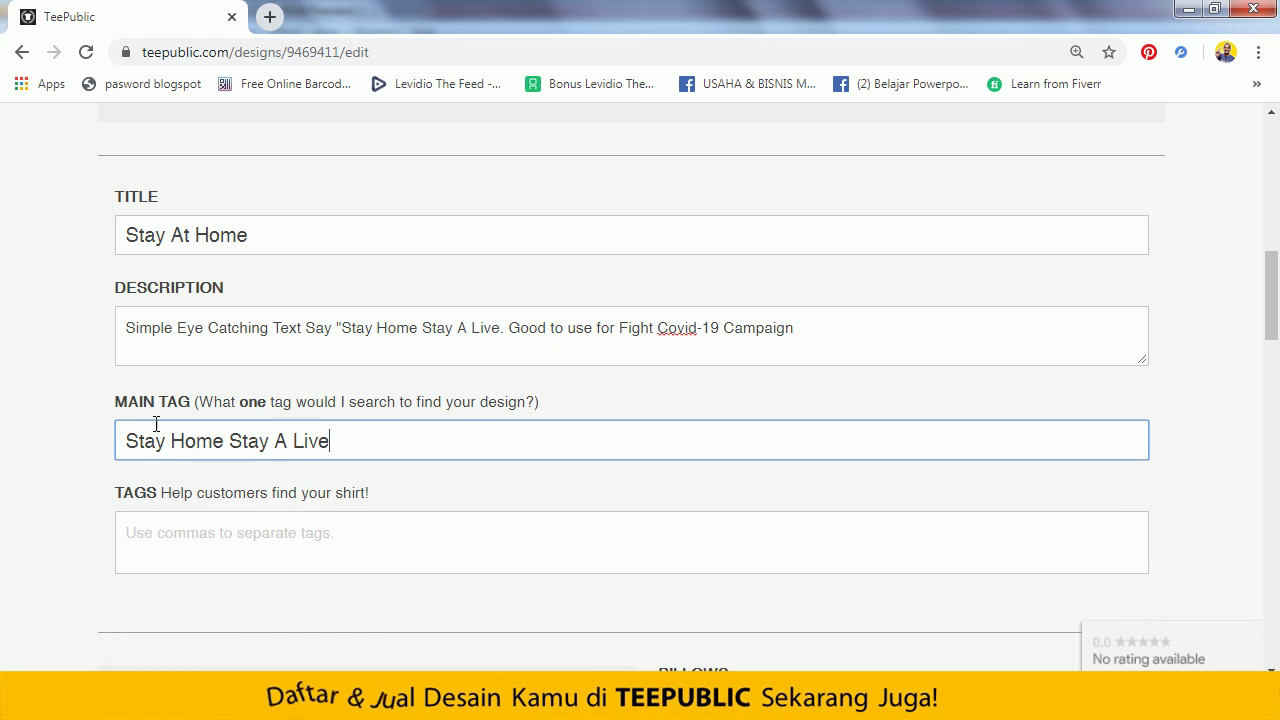
- Add the supporting tags "stay home" and "stay at home" to the design
scroll(335, 448, "down", 1)
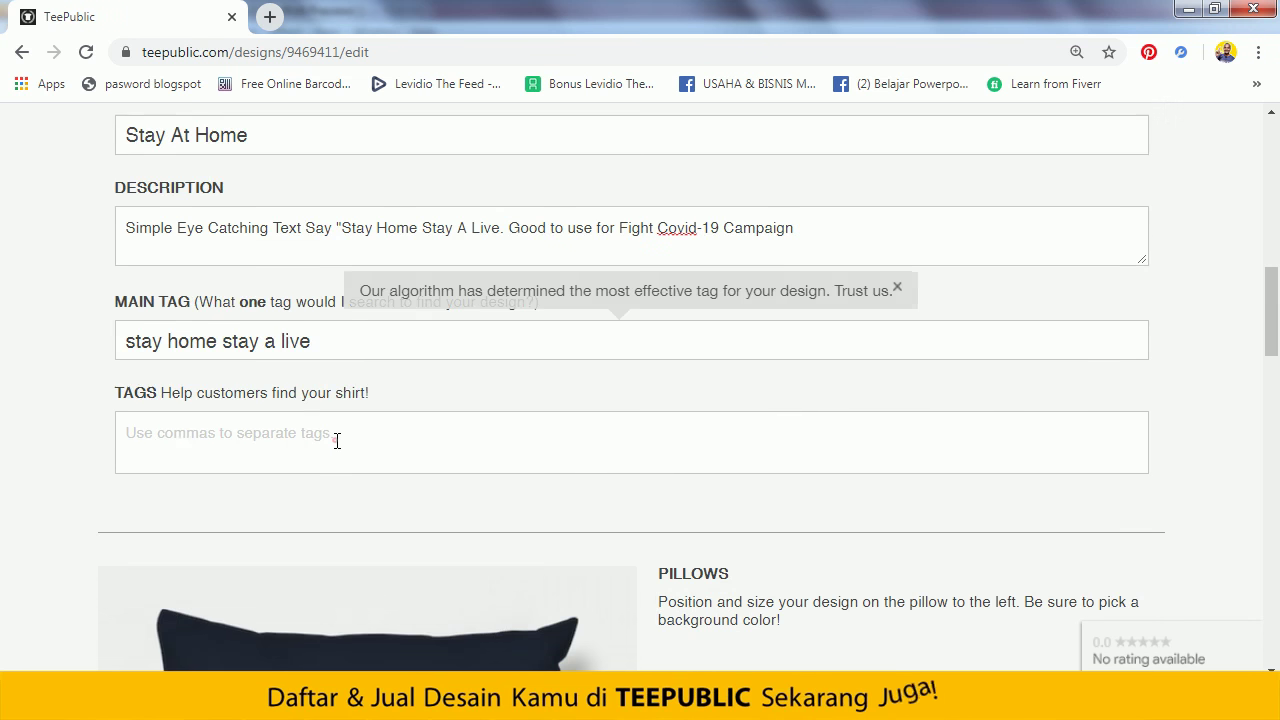
left_click(336, 440)
type("Stay a")
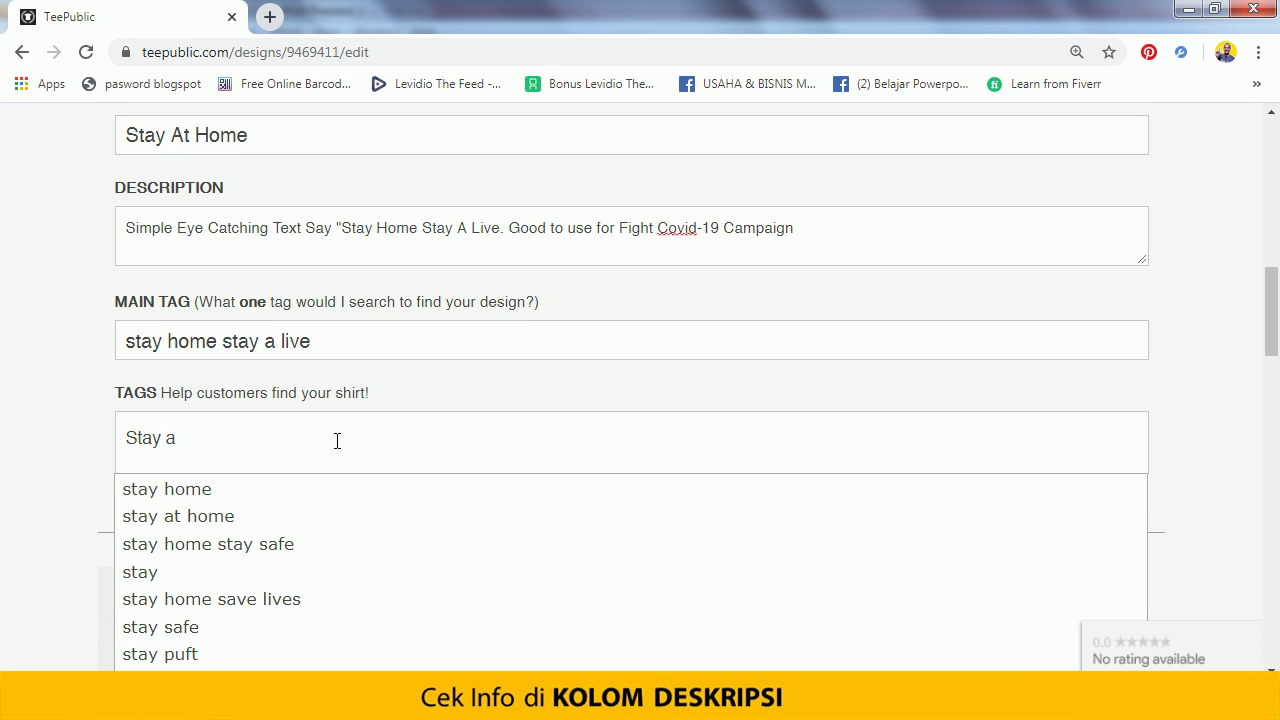
key("BackSpace")
type("home ")
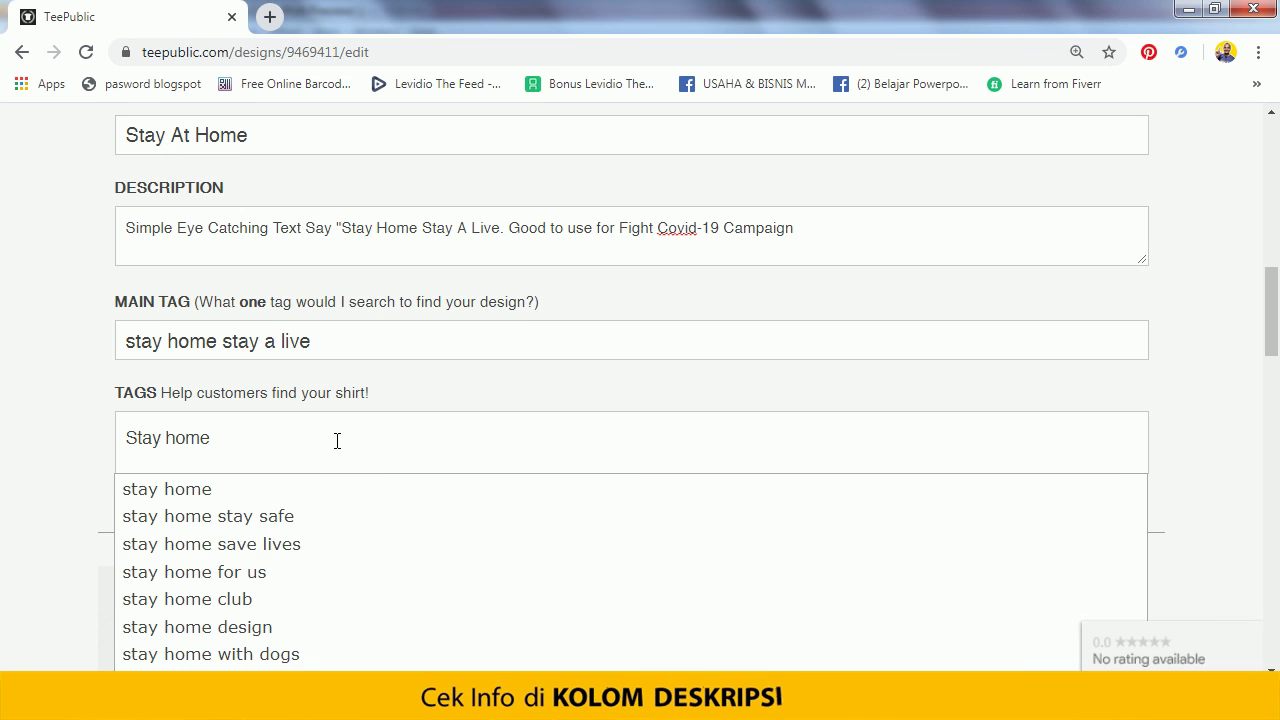
type("stay")
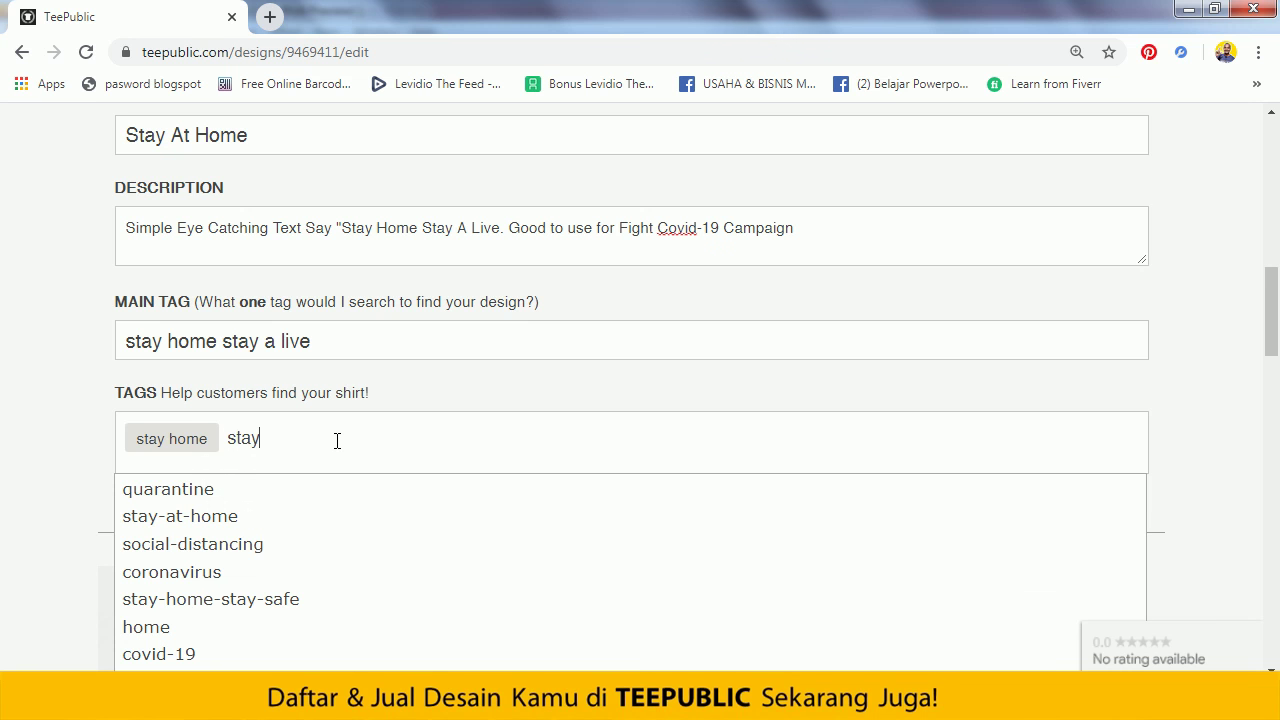
type(" at home")
key("Return")
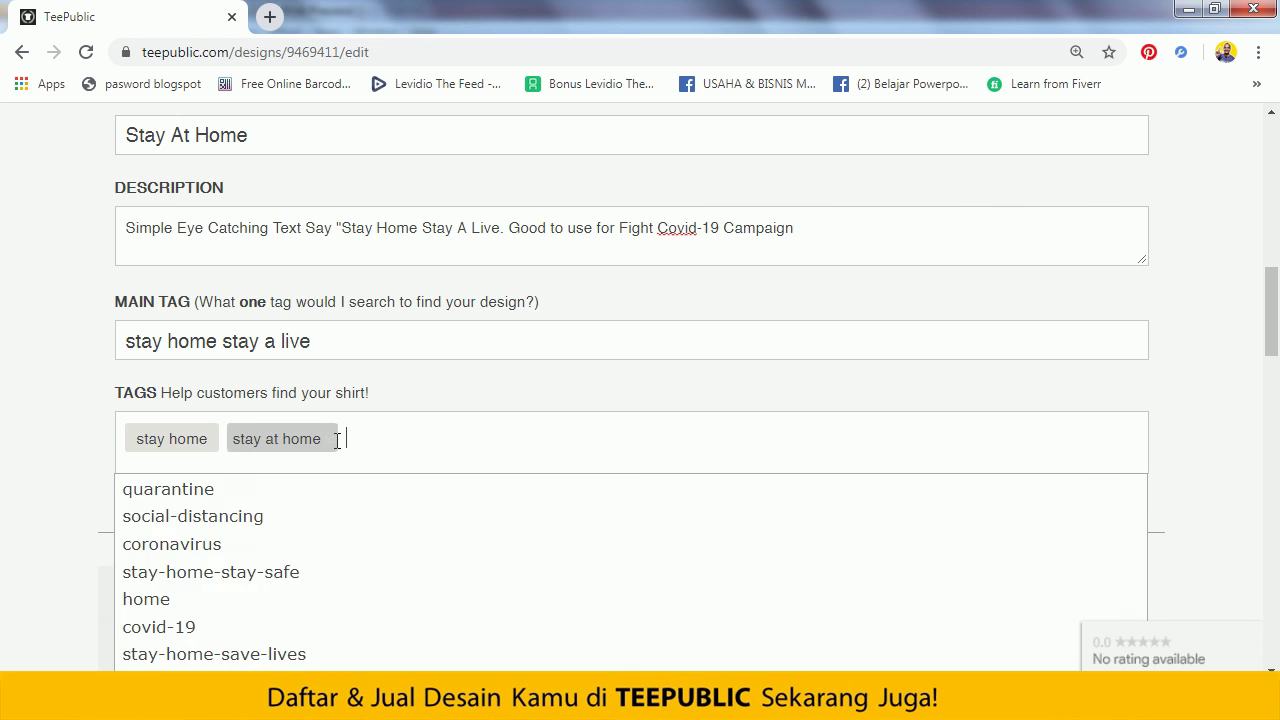
- Add the suggested tag "quaratine" to the design's tags
type("quaranyi")
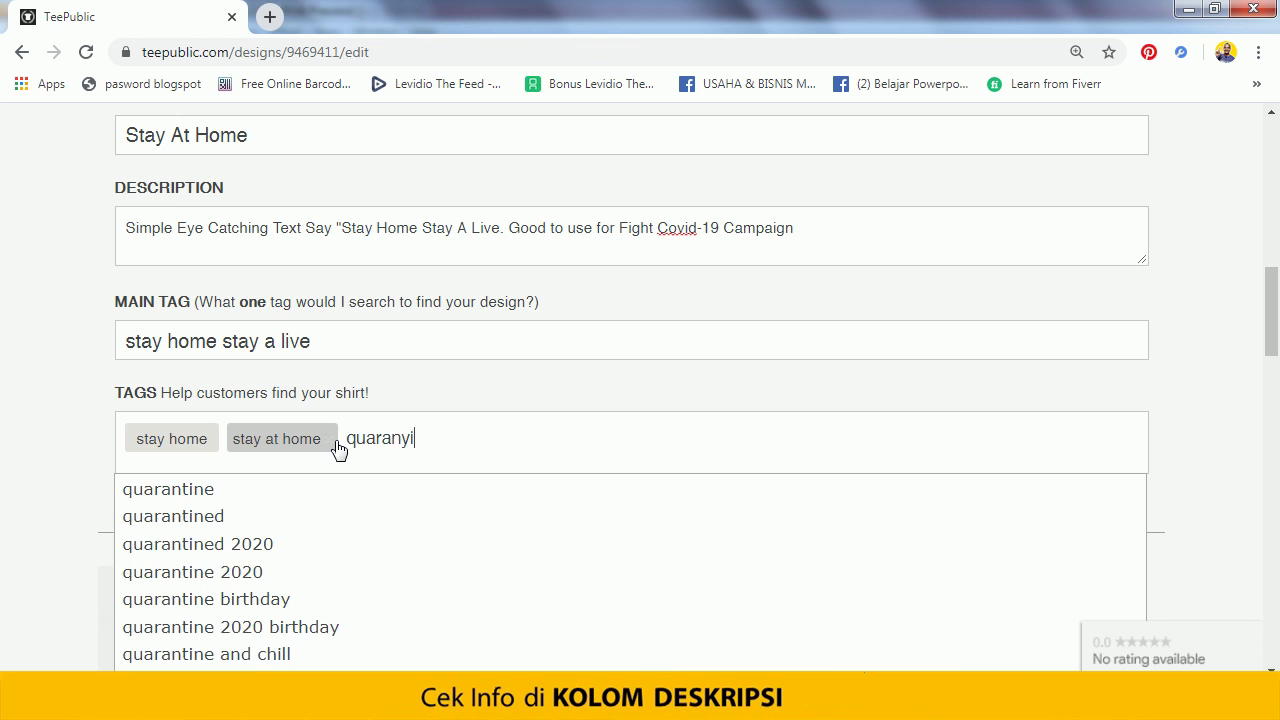
key("BackSpace")
key("BackSpace")
key("BackSpace")
type("tine")
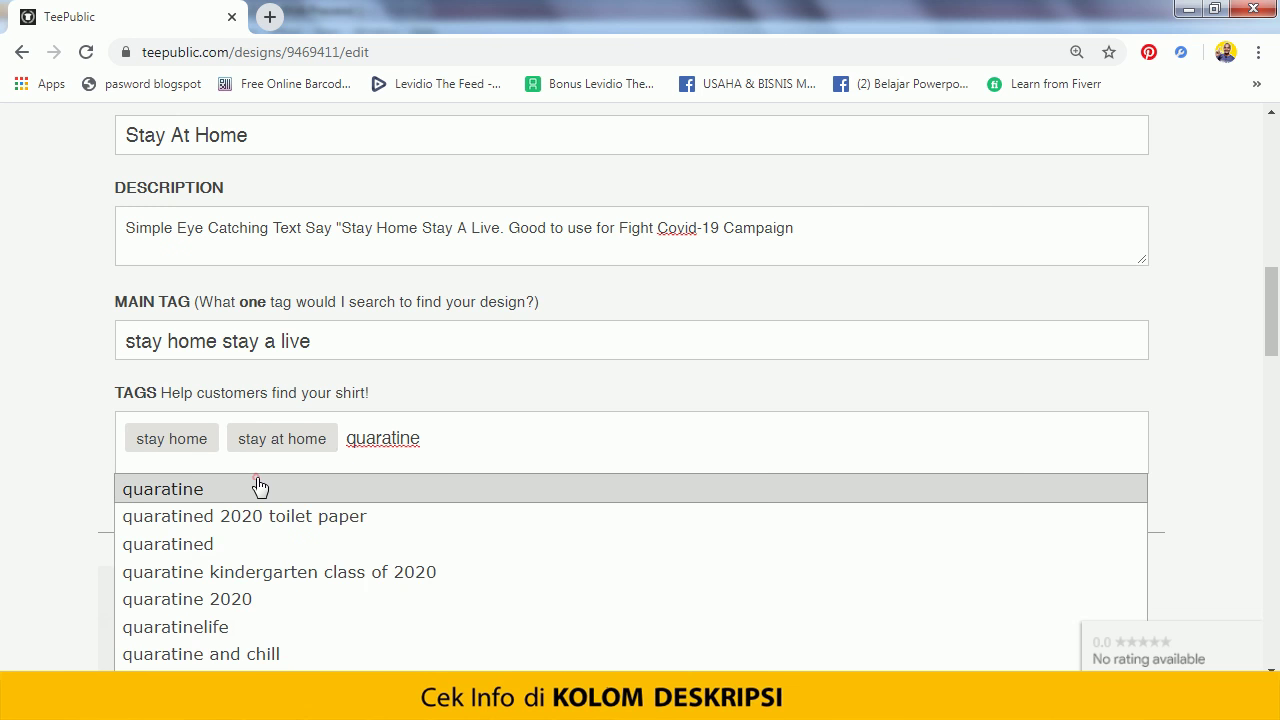
left_click(256, 480)
- Add the suggested tag "fight covid19" to the design's supporting tags
left_click(481, 466)
scroll(478, 420, "down", 1)
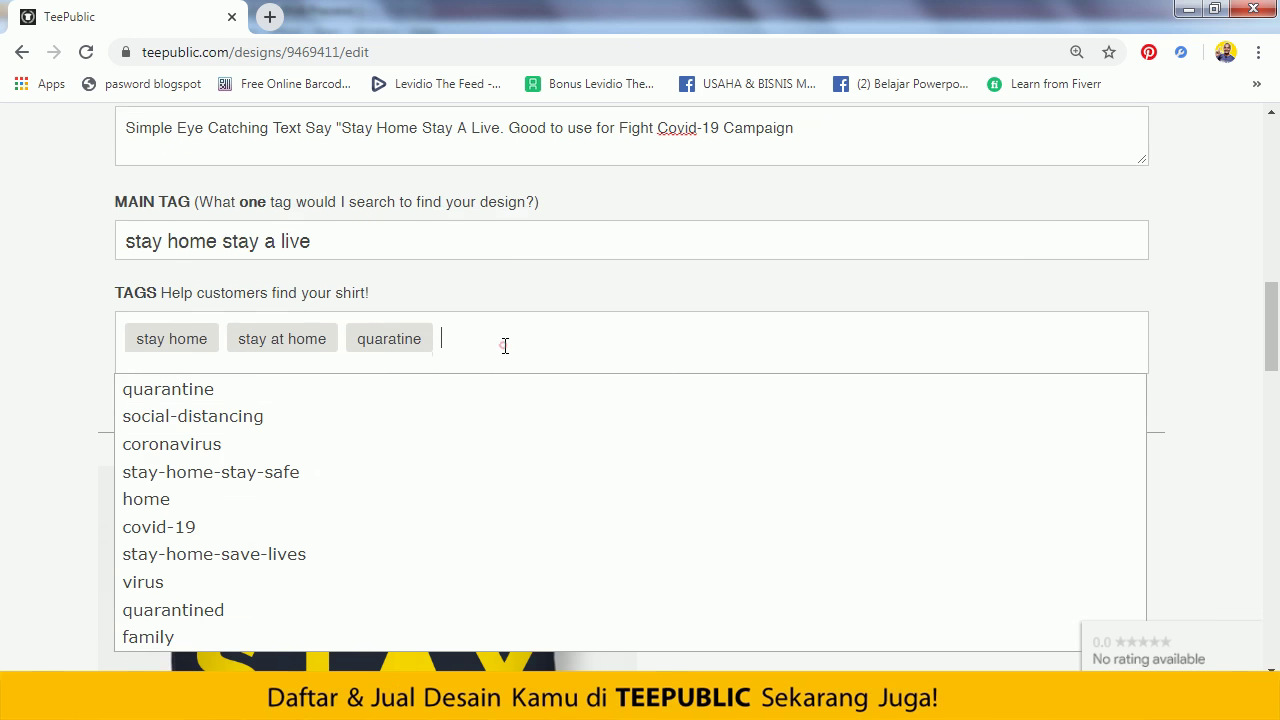
type("fi")
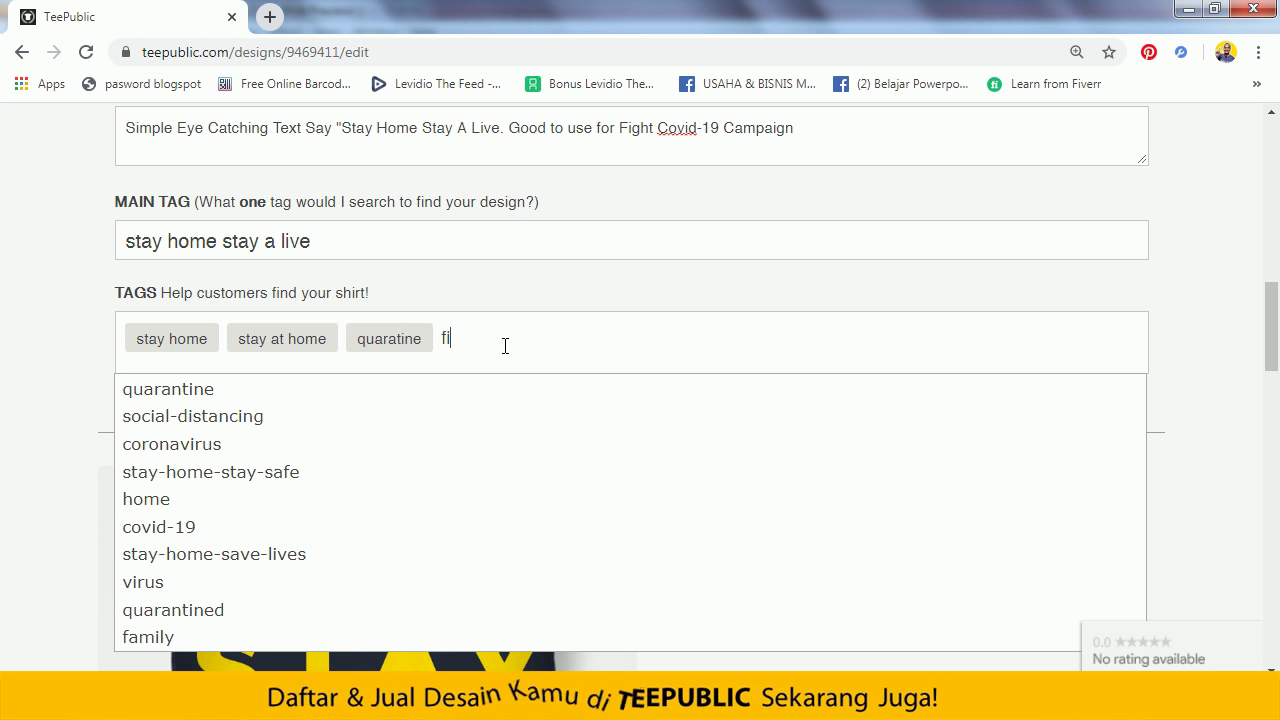
type("ght")
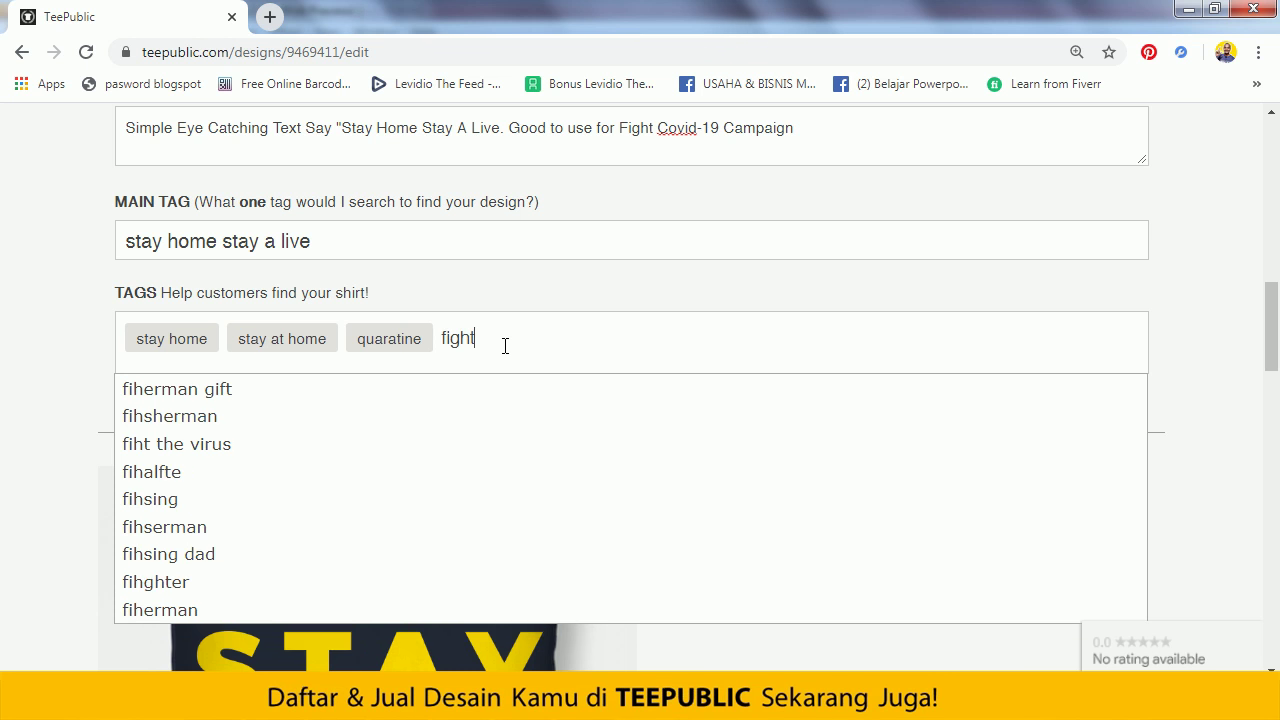
type(" covi")
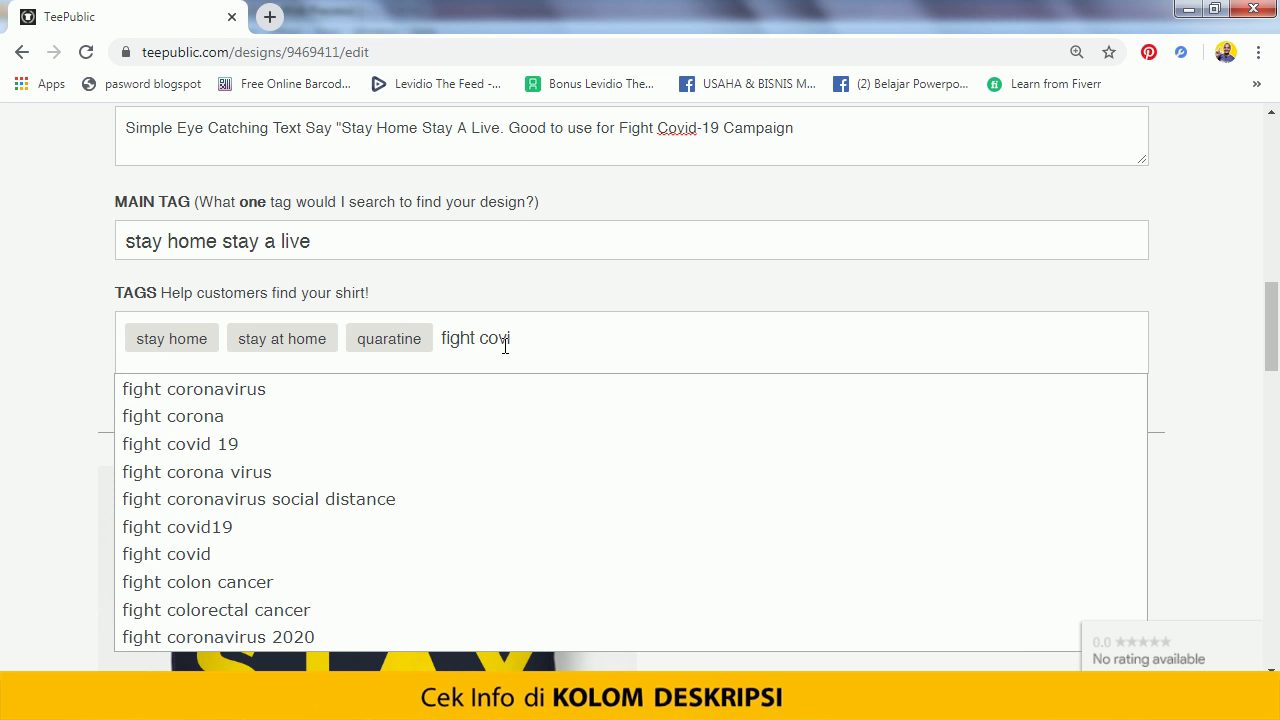
left_click(203, 416)
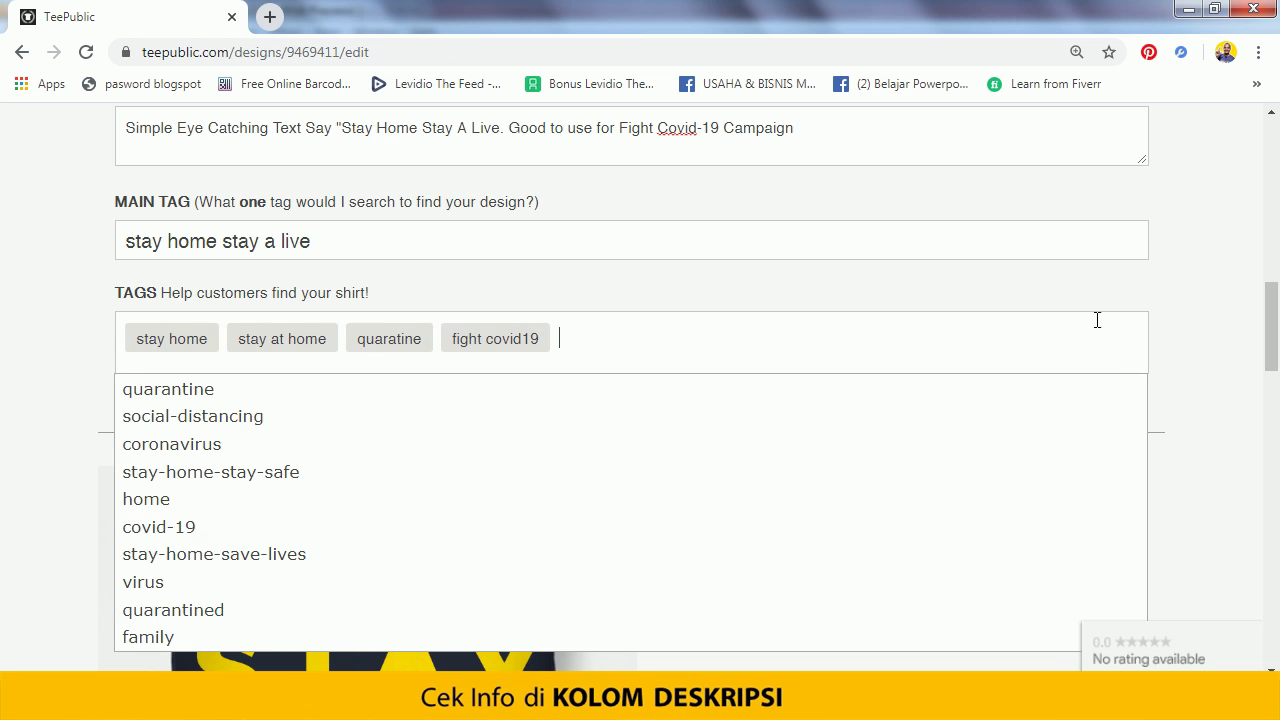
left_click(1165, 319)
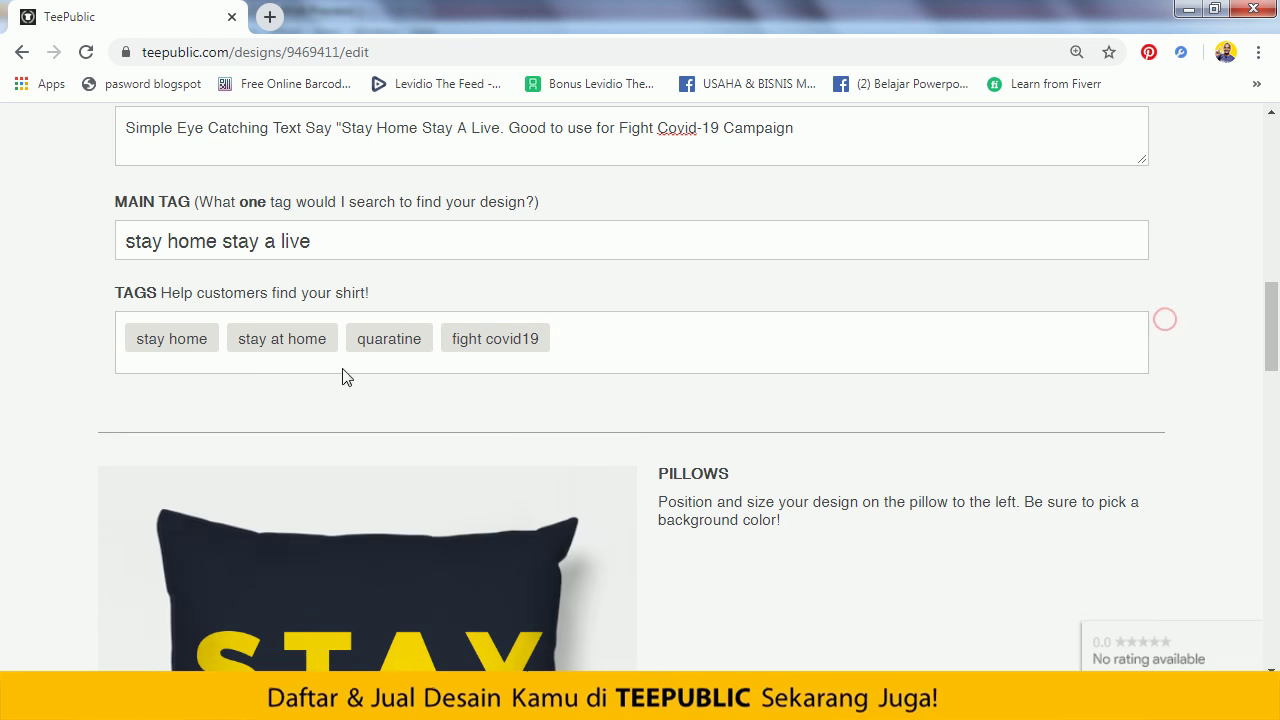
- Agree to the Terms and Conditions and publish the design
scroll(212, 368, "down", 7)
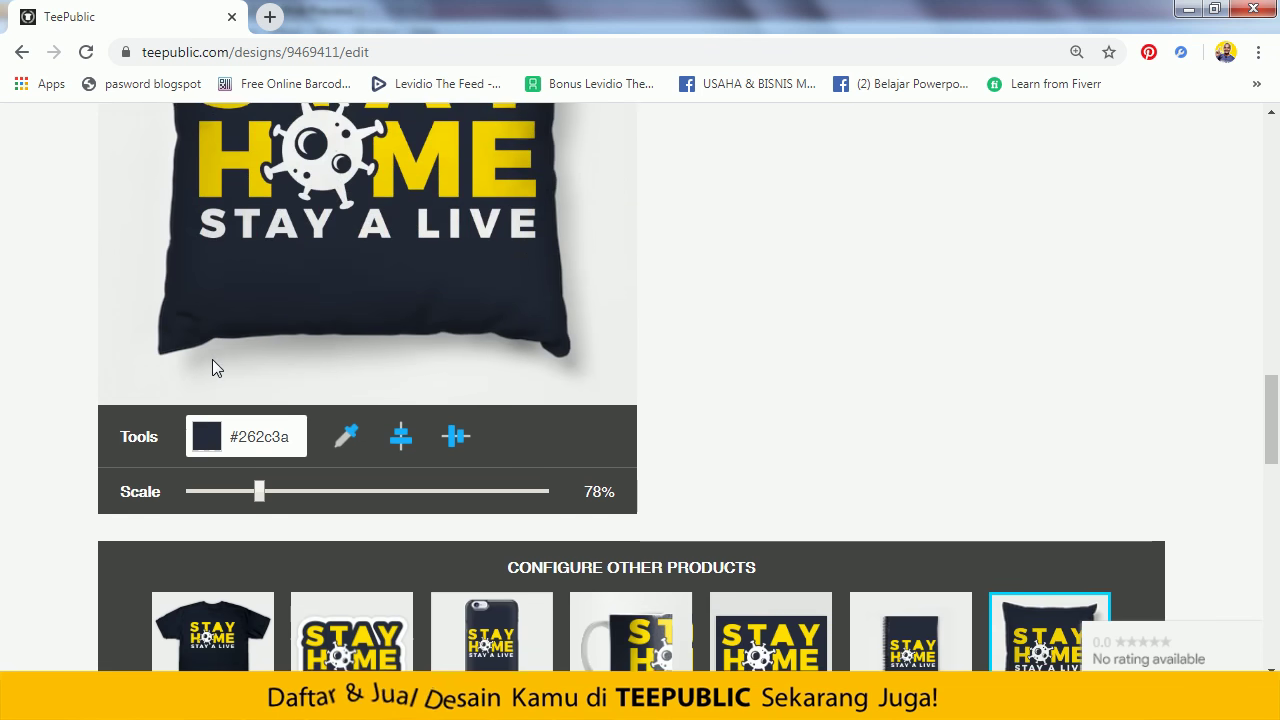
scroll(213, 362, "up", 7)
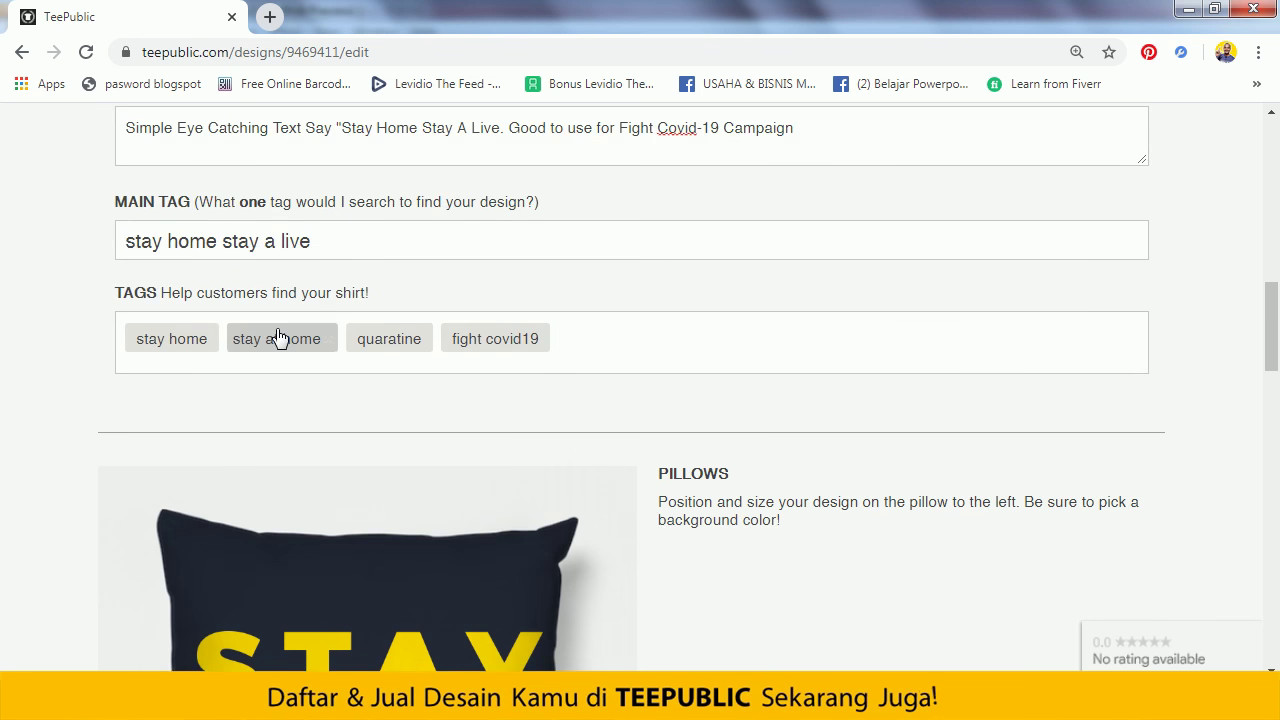
scroll(583, 320, "down", 12)
scroll(586, 323, "up", 4)
scroll(584, 322, "up", 18)
scroll(586, 323, "down", 14)
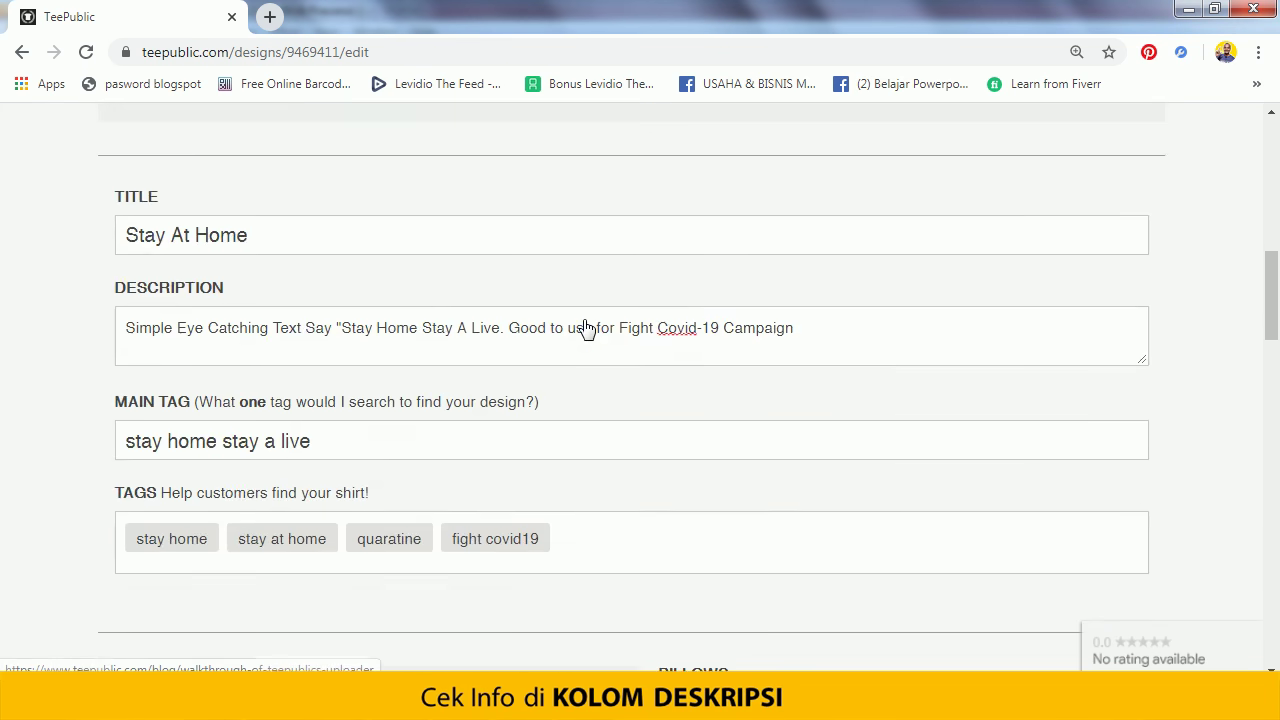
scroll(586, 330, "down", 10)
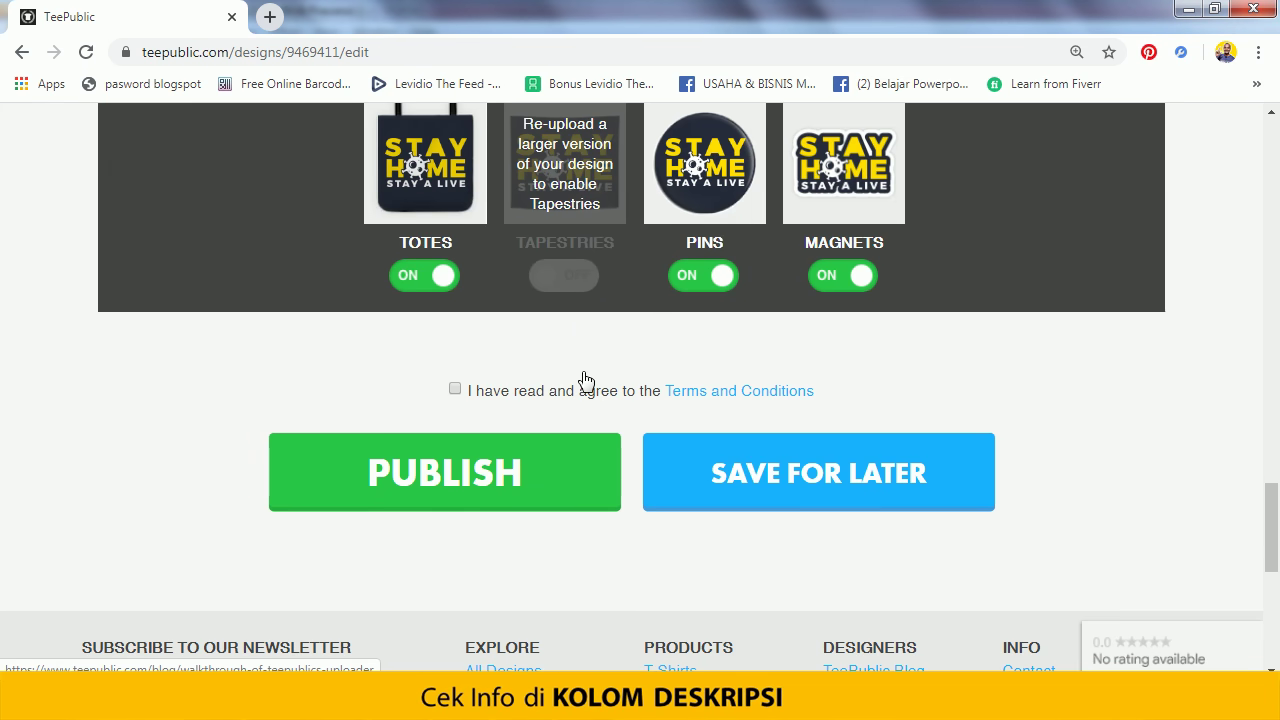
left_click(455, 390)
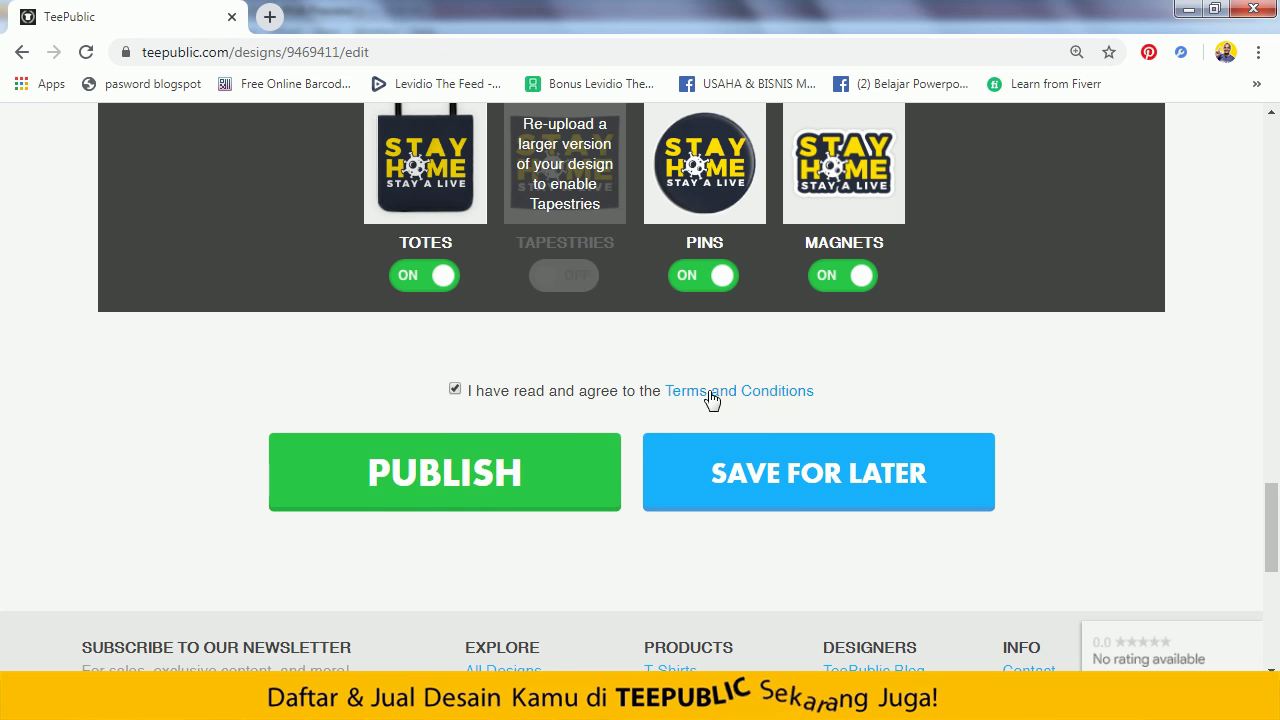
scroll(600, 449, "up", 1)
scroll(600, 449, "down", 1)
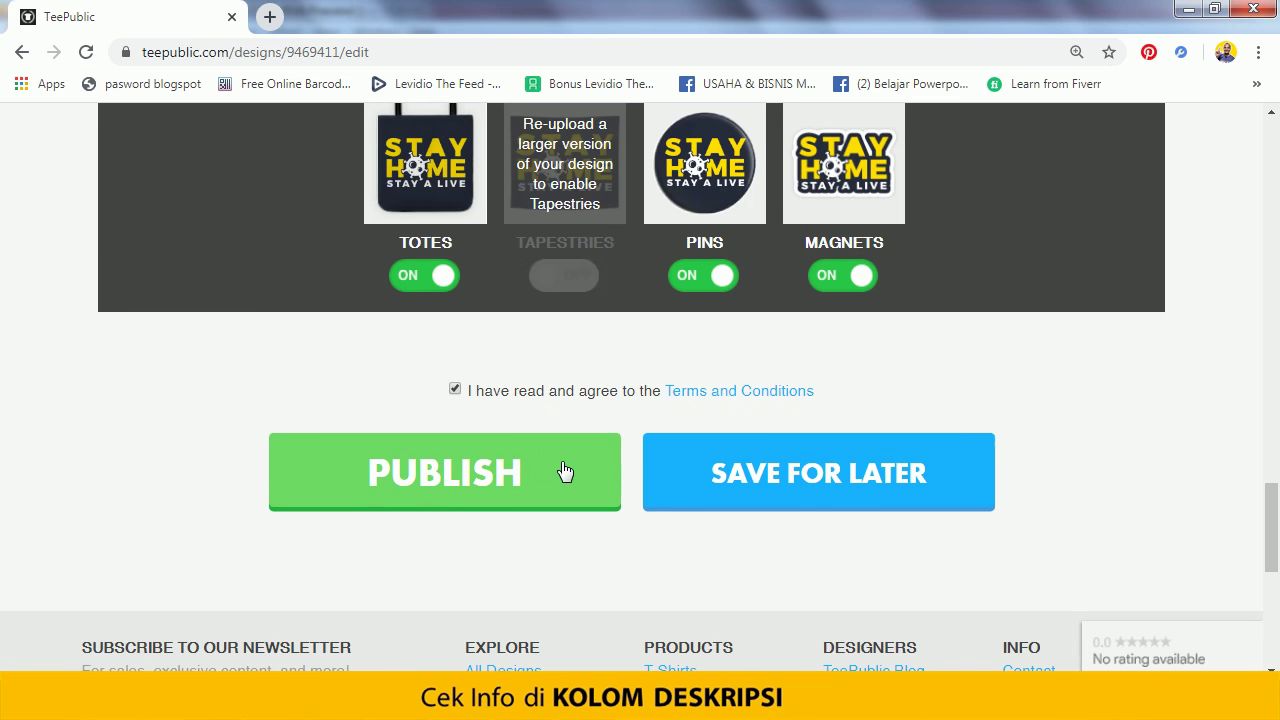
left_click(565, 472)
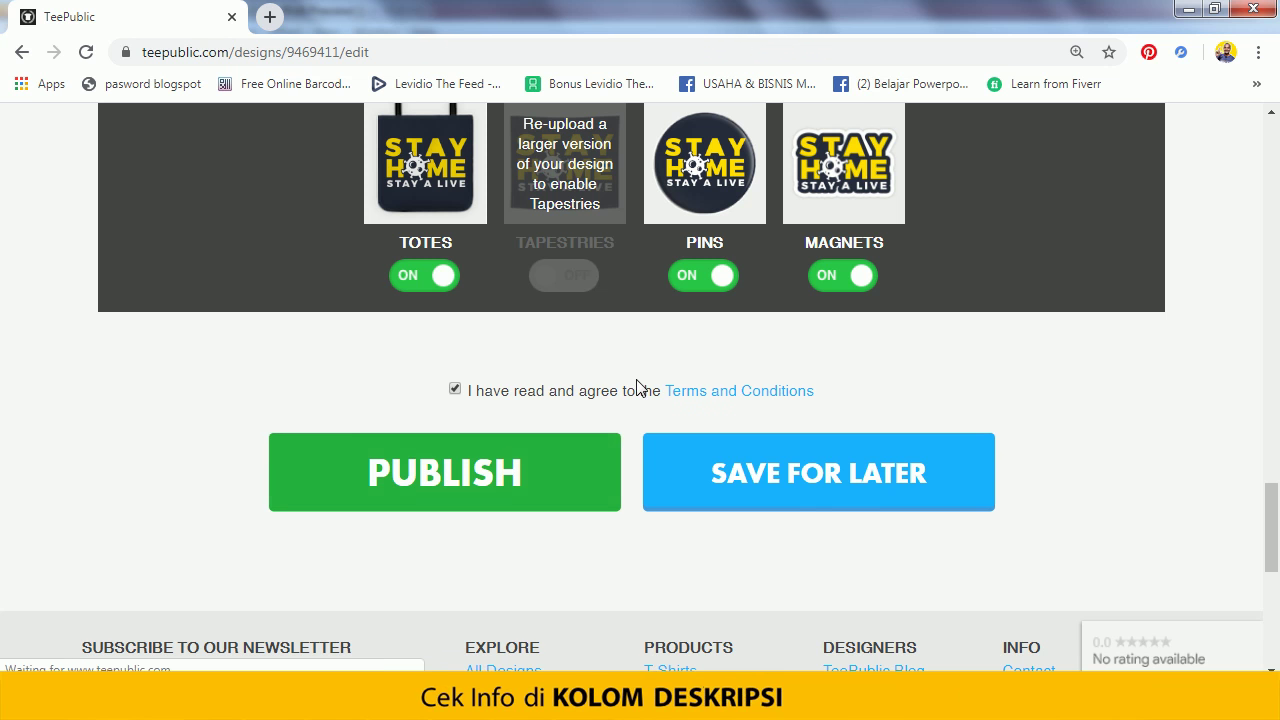
scroll(637, 388, "up", 20)
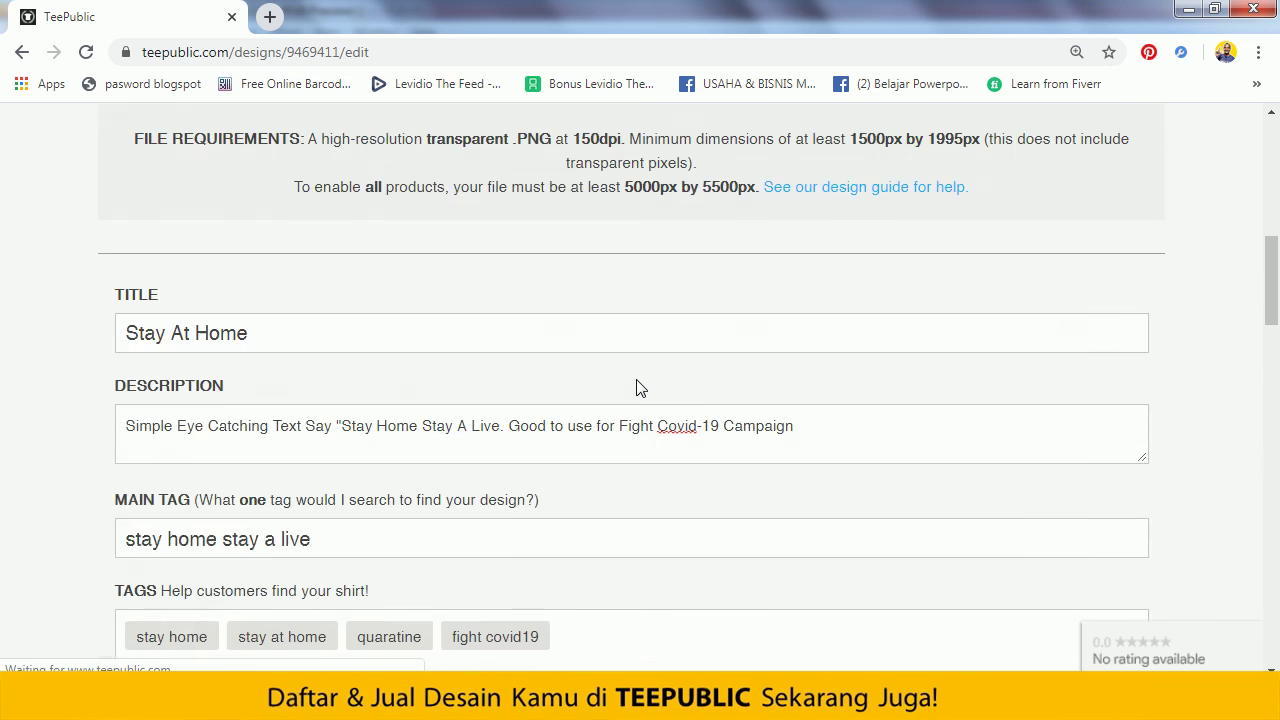
scroll(640, 388, "up", 8)
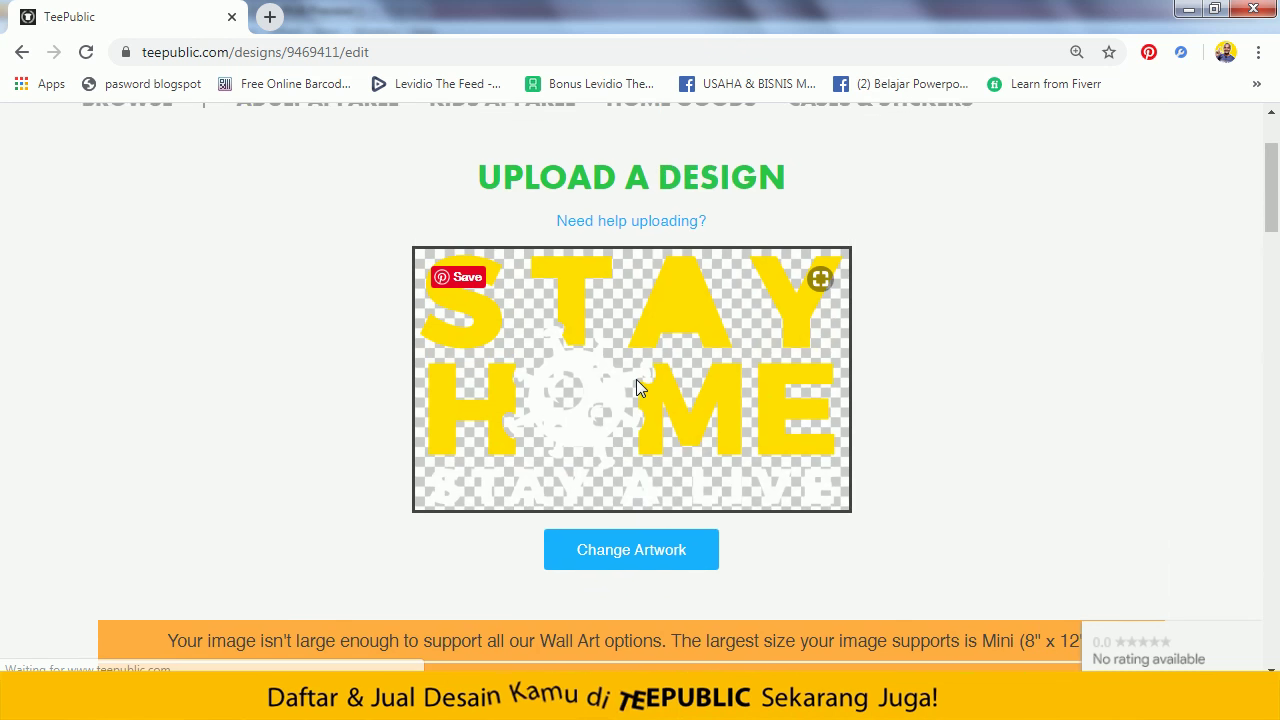
scroll(790, 427, "down", 2)
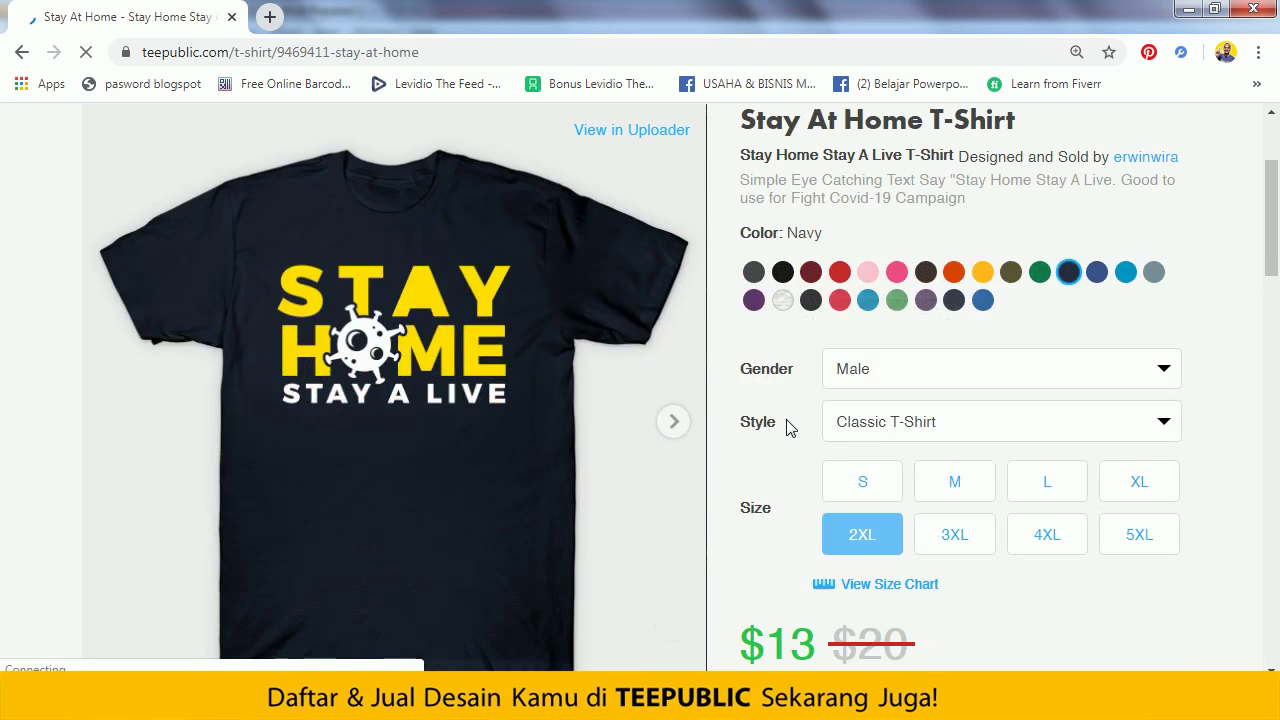
- Review the published Stay At Home T-shirt page, including its color, style and size options and the other products with the design
scroll(790, 427, "down", 1)
scroll(789, 424, "down", 1)
scroll(788, 420, "up", 3)
mouse_move(740, 250)
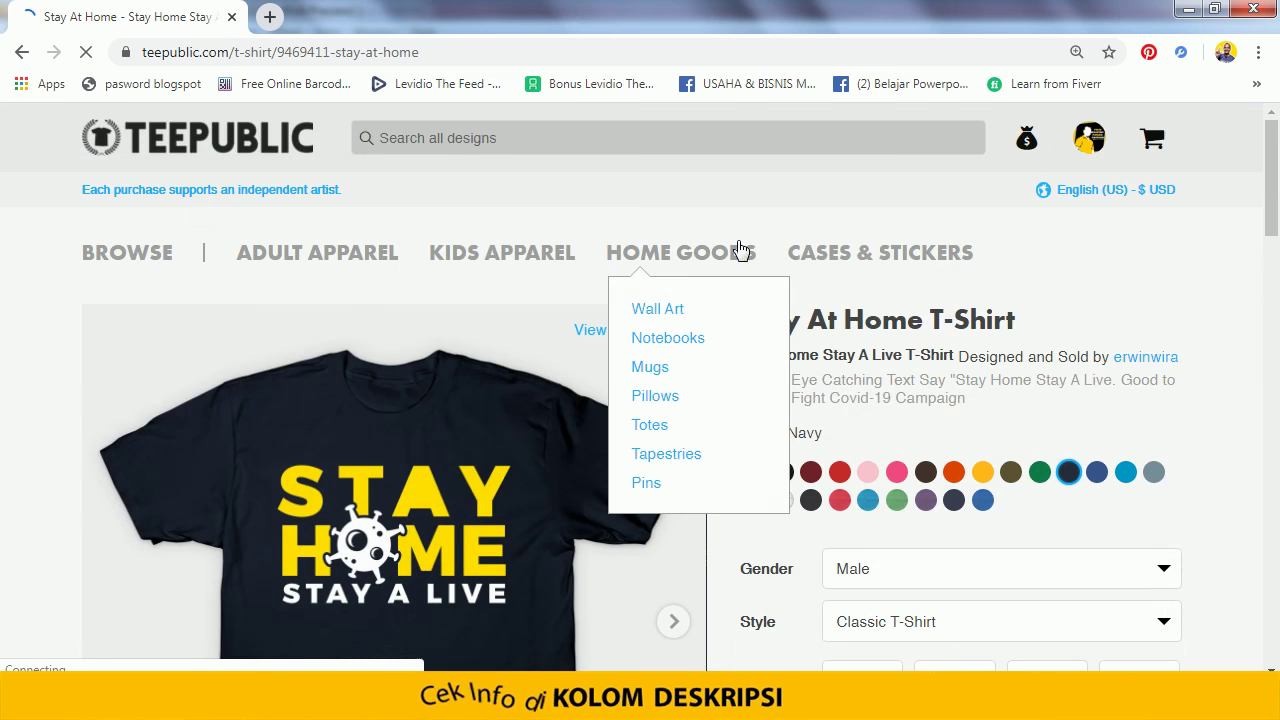
scroll(1221, 345, "down", 3)
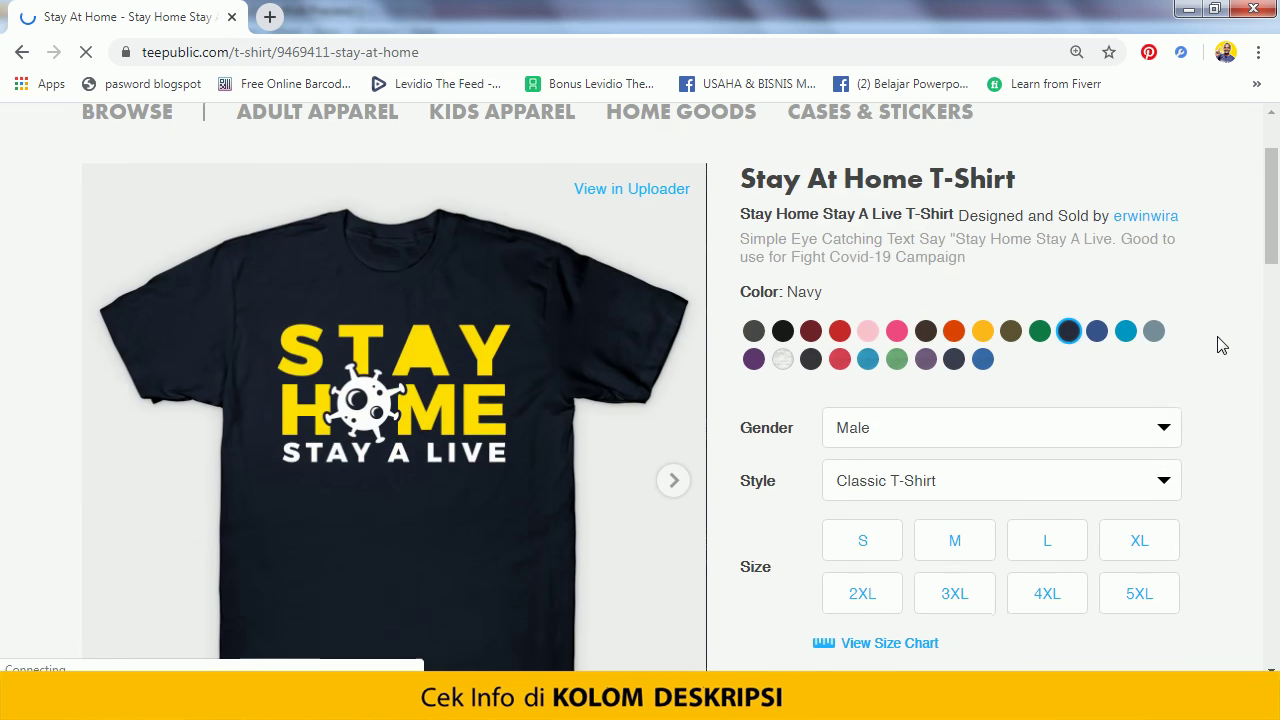
scroll(1221, 345, "down", 2)
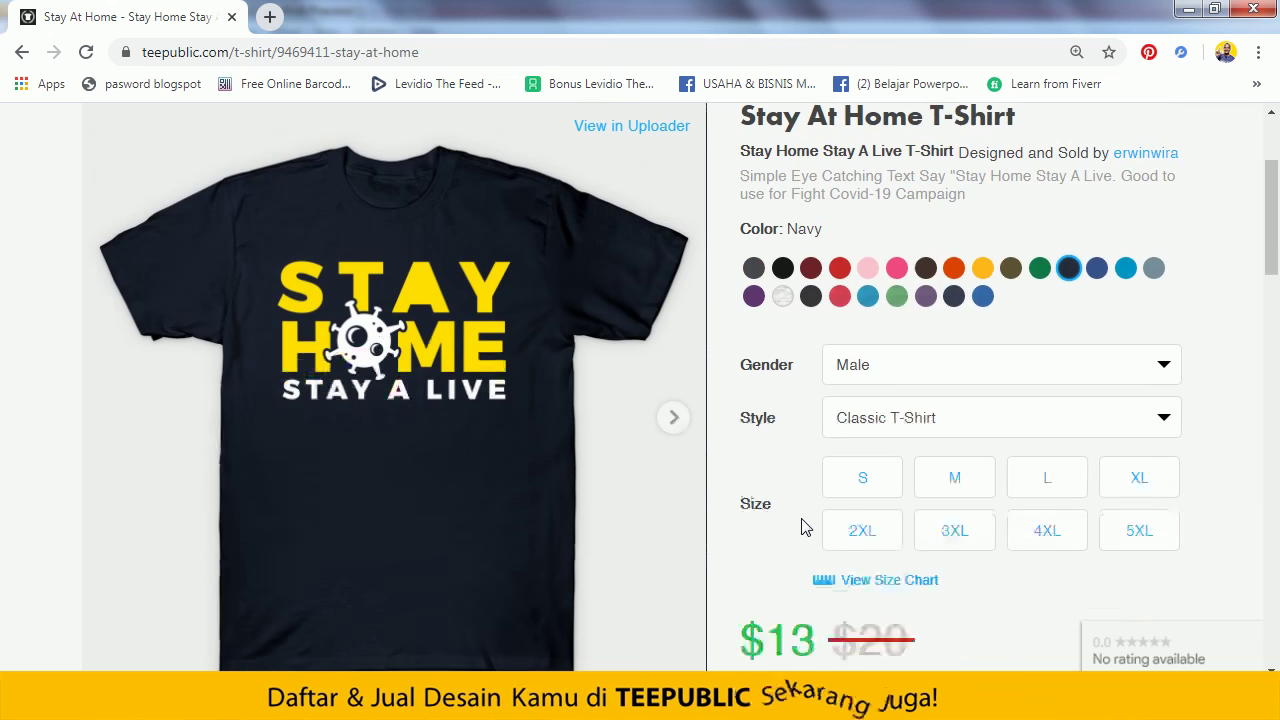
scroll(805, 527, "down", 5)
scroll(805, 527, "up", 5)
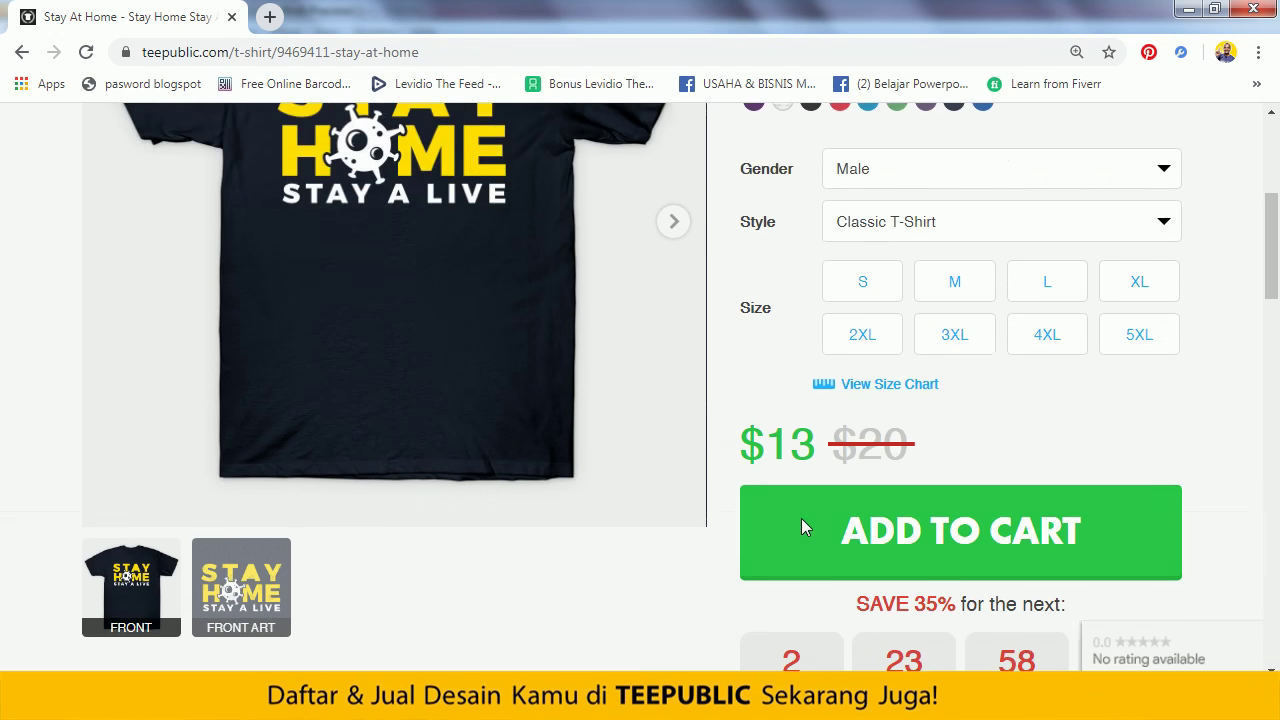
scroll(802, 519, "up", 1)
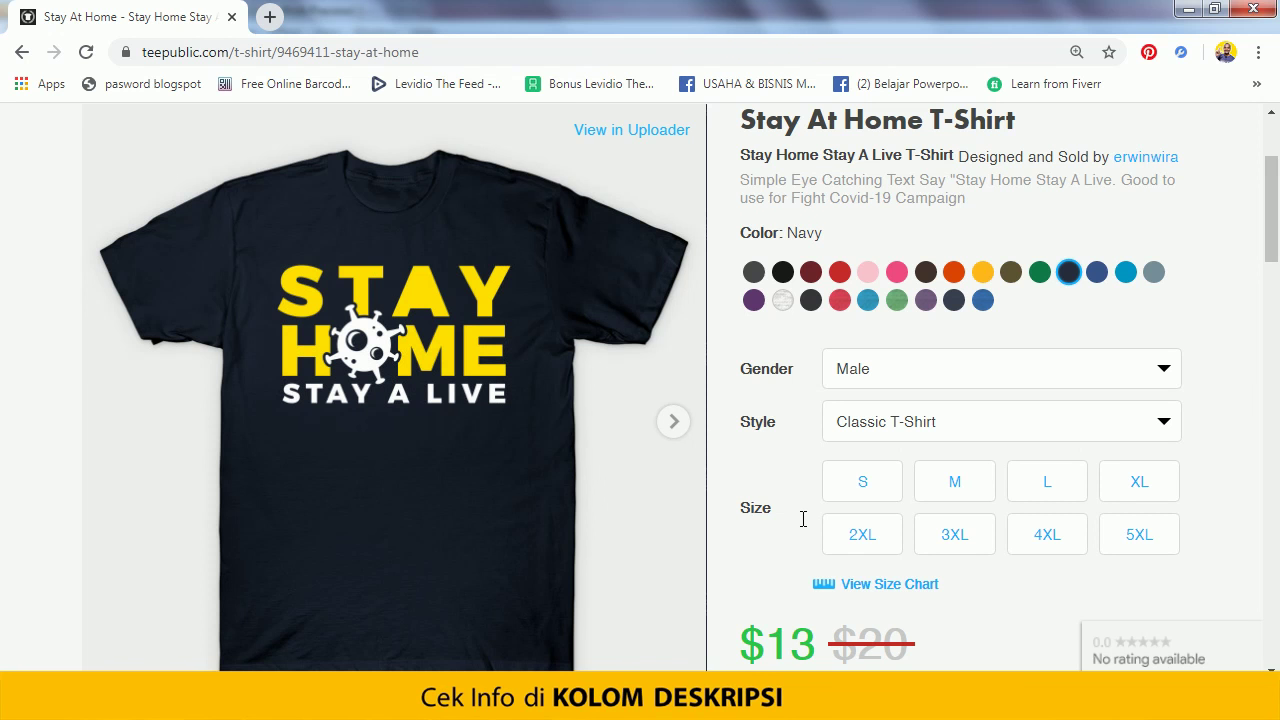
scroll(802, 519, "down", 1)
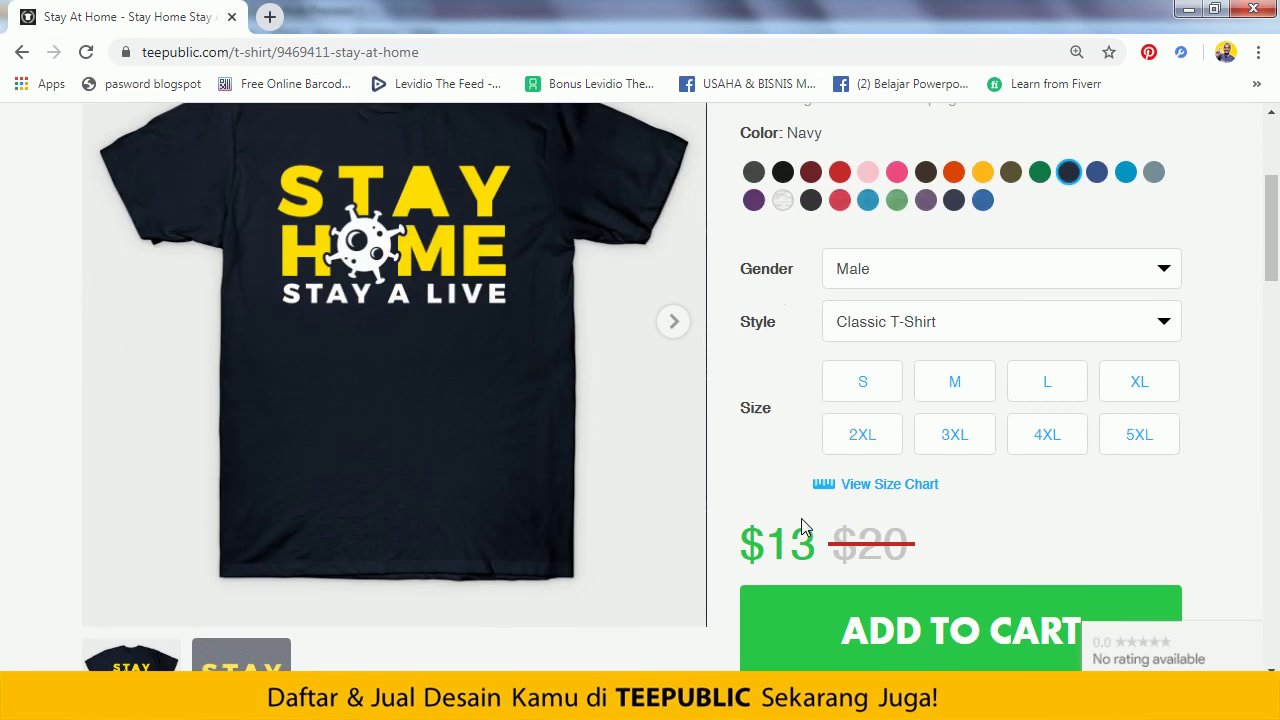
scroll(801, 518, "up", 1)
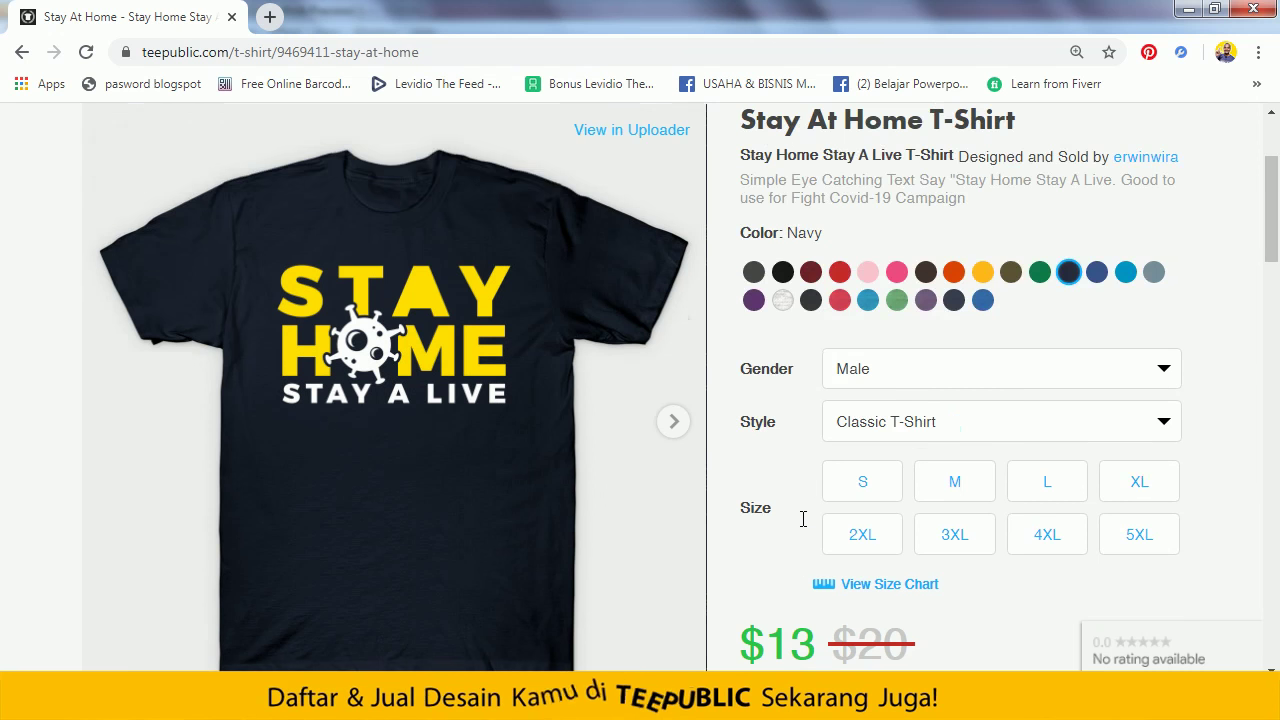
scroll(803, 520, "down", 3)
scroll(801, 518, "down", 3)
scroll(801, 518, "up", 1)
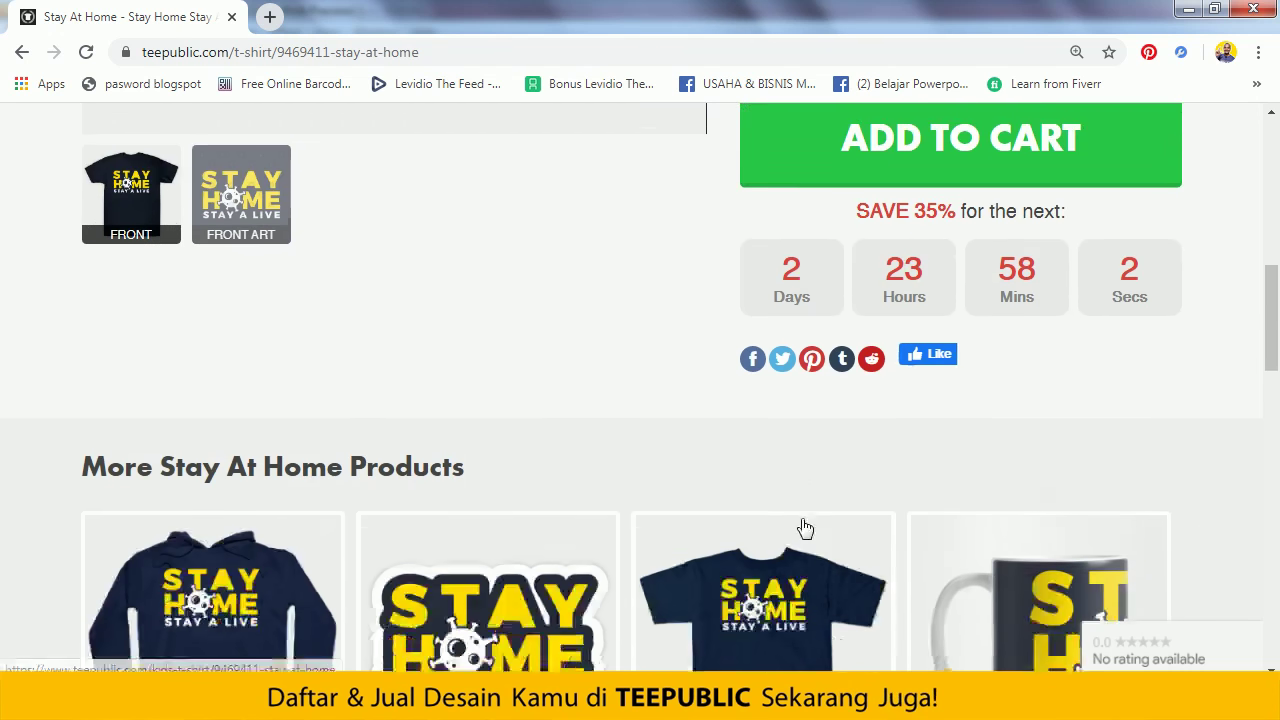
scroll(801, 518, "down", 2)
scroll(802, 525, "up", 9)
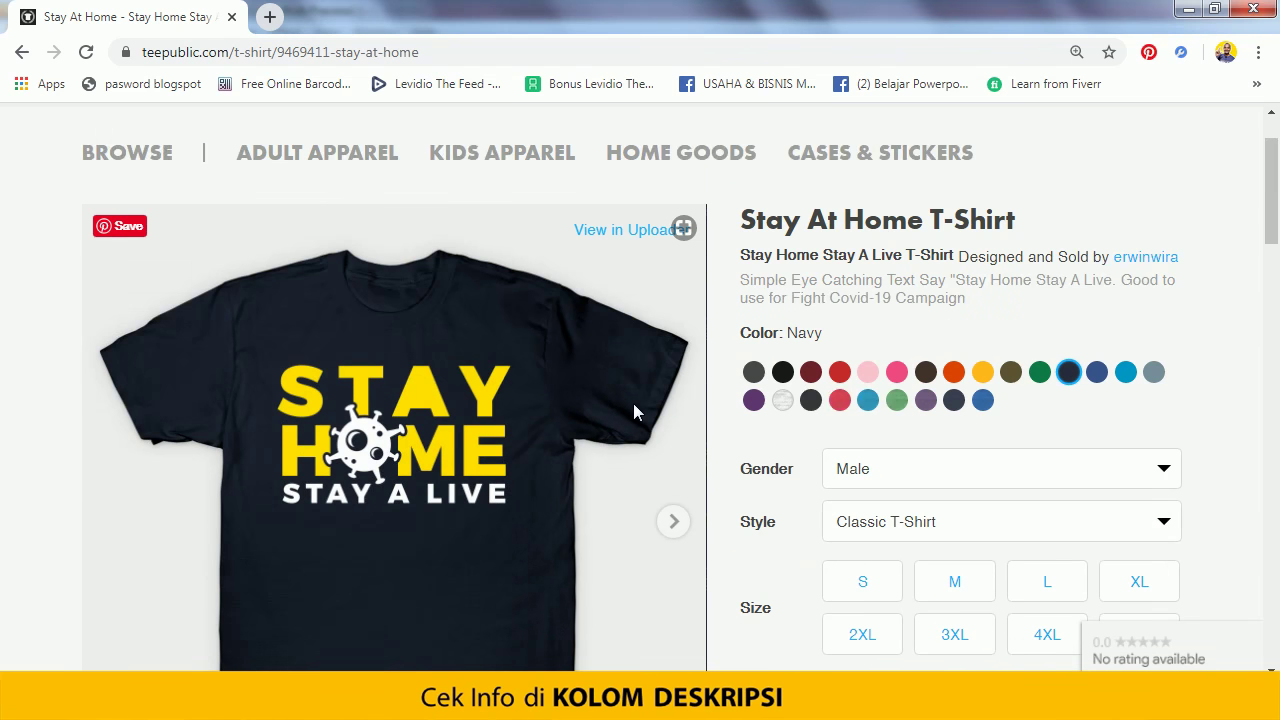
scroll(633, 410, "down", 1)
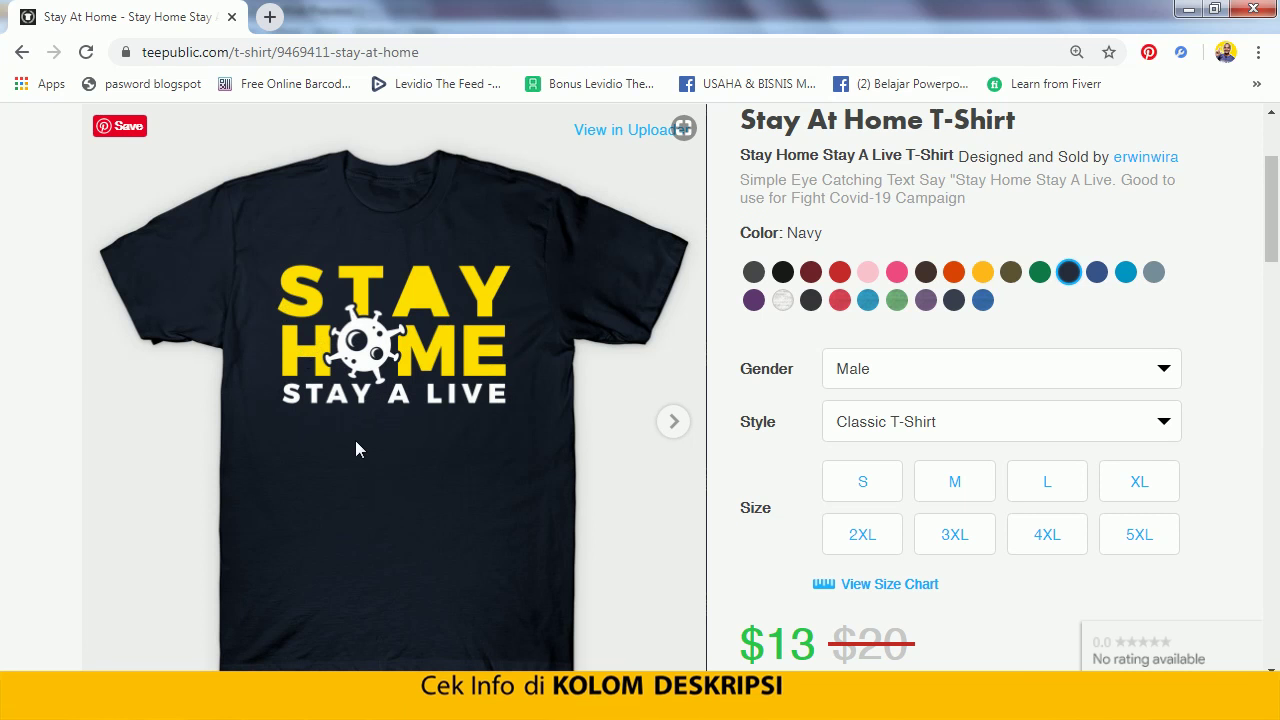
scroll(513, 350, "up", 2)
- Switch to Adobe Illustrator and inspect the yellow STAY HOME lettering of the artwork by selecting it, then clear the selection
key("alt+Tab")
key("alt+Tab")
key("alt+Tab")
key("alt+Tab")
key("alt+Tab")
key("alt+Tab")
key("alt+Tab")
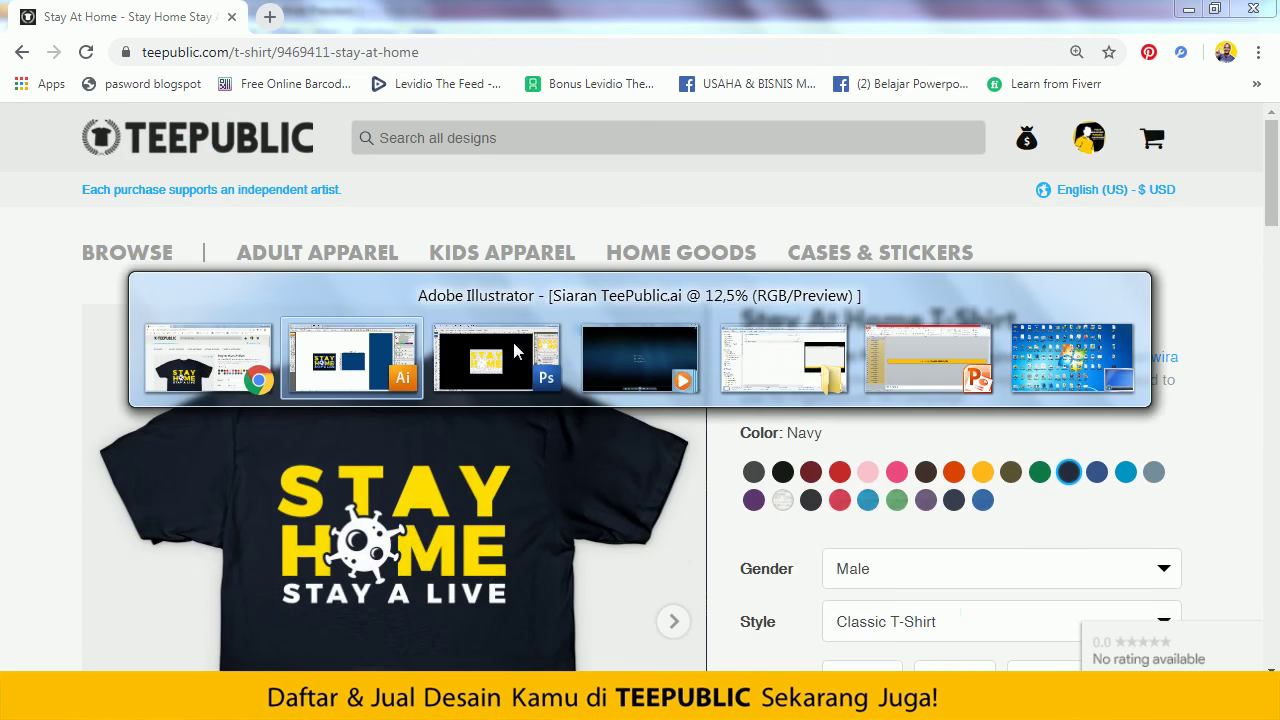
key("alt+Tab")
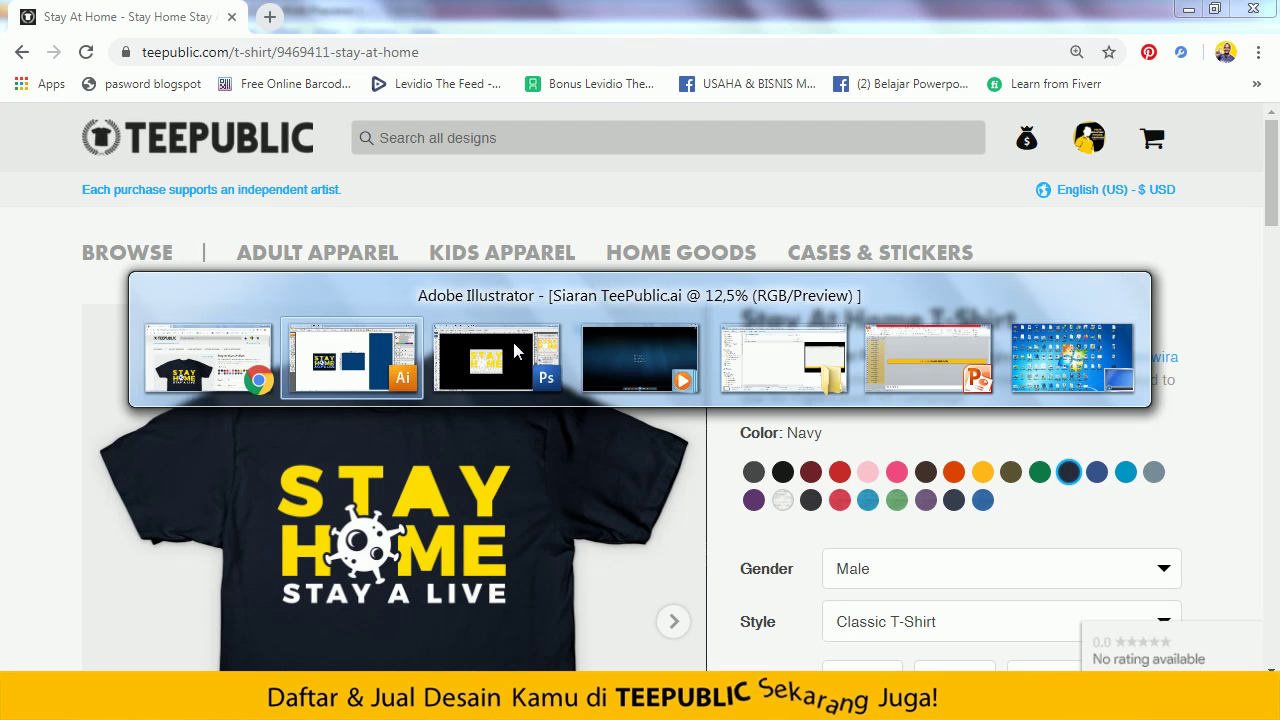
left_click(483, 366)
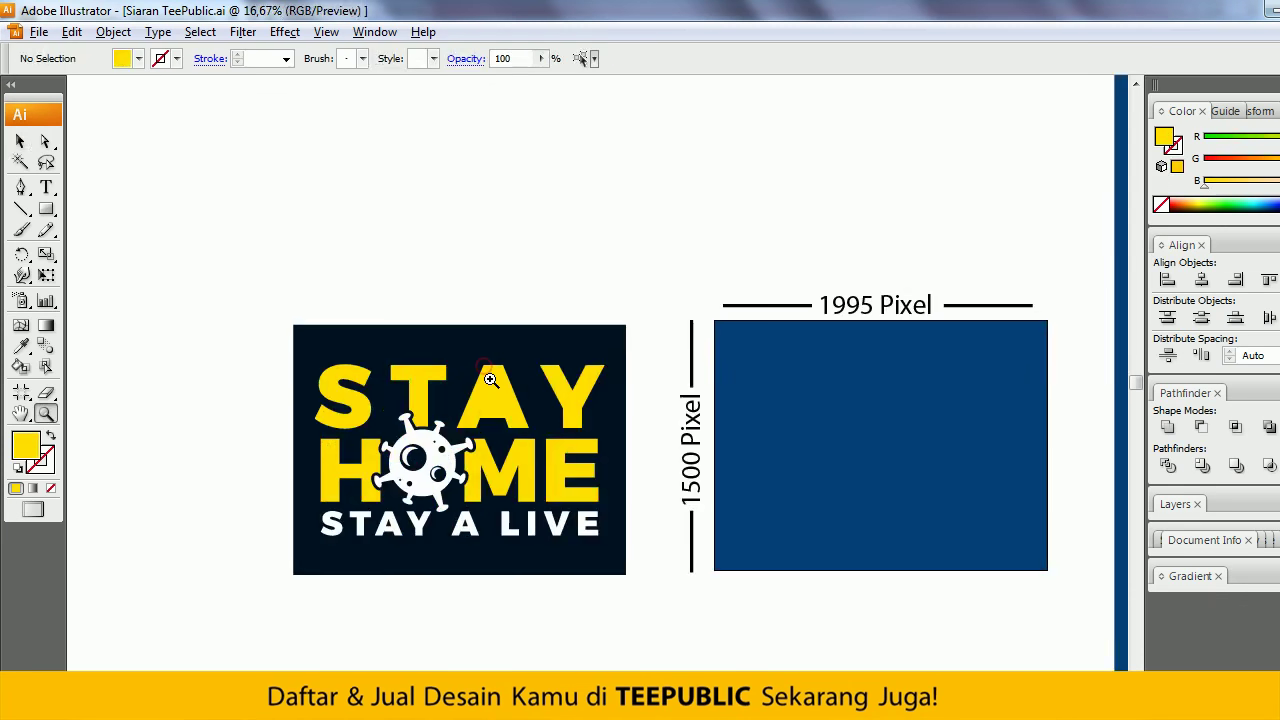
left_click(430, 360)
key("a")
left_click(491, 305)
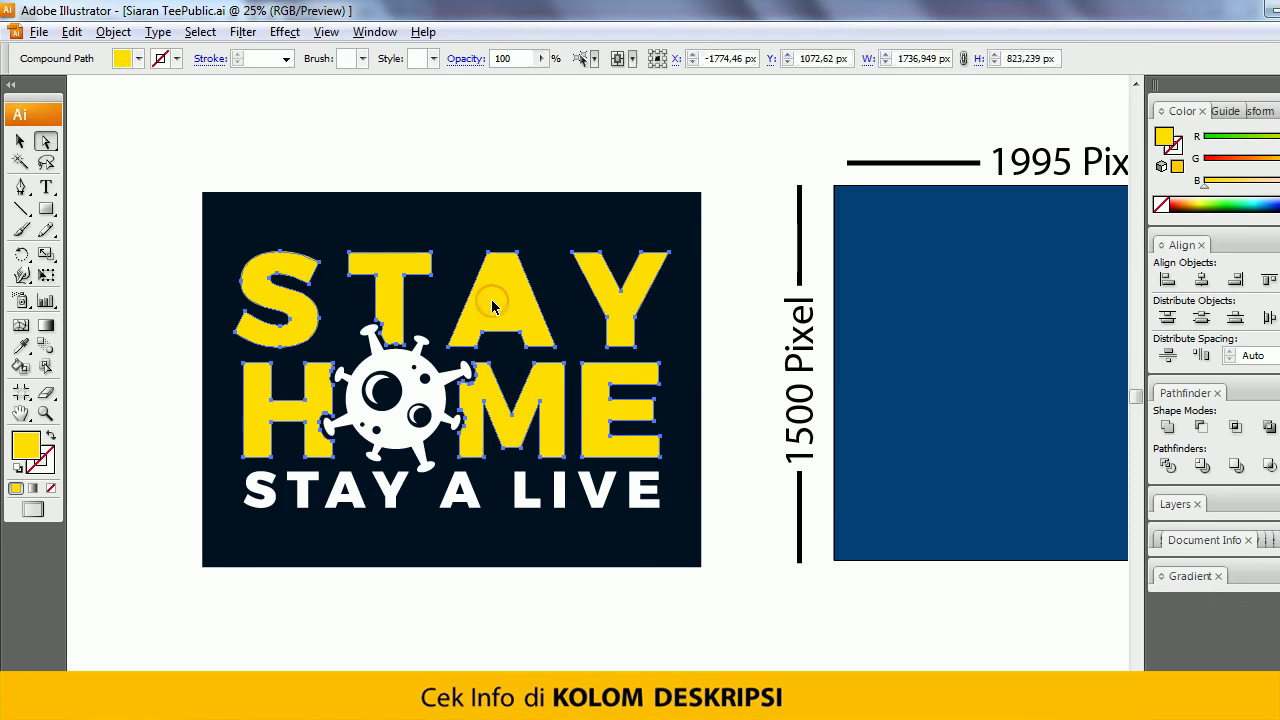
left_click(516, 150)
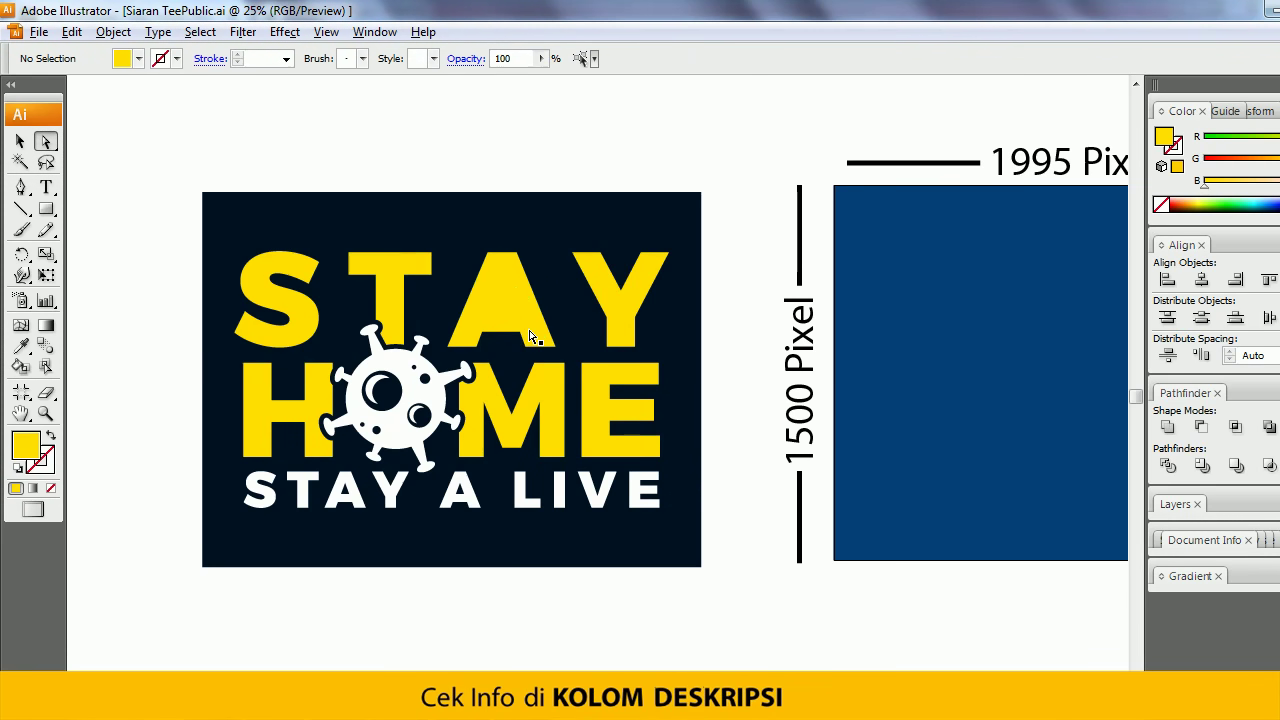
- Switch back to Google Chrome and open Google Fonts in a new tab to browse its font families
key("alt+Tab")
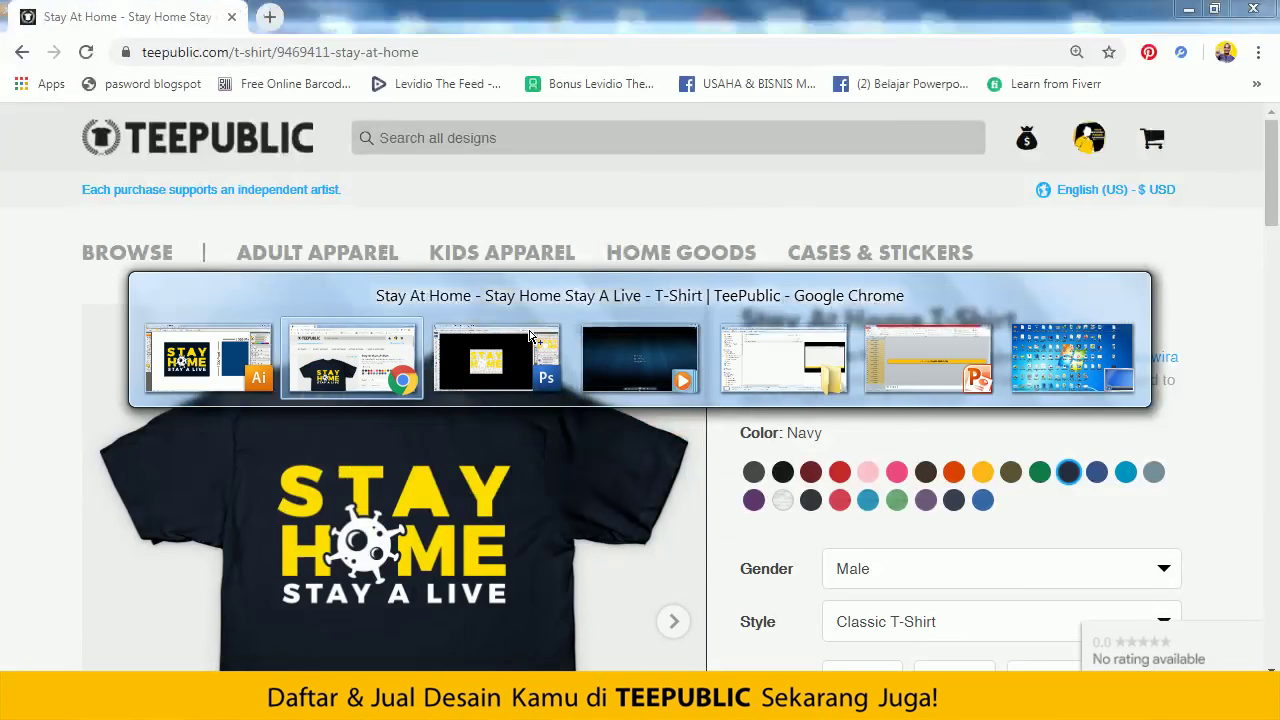
left_click(269, 17)
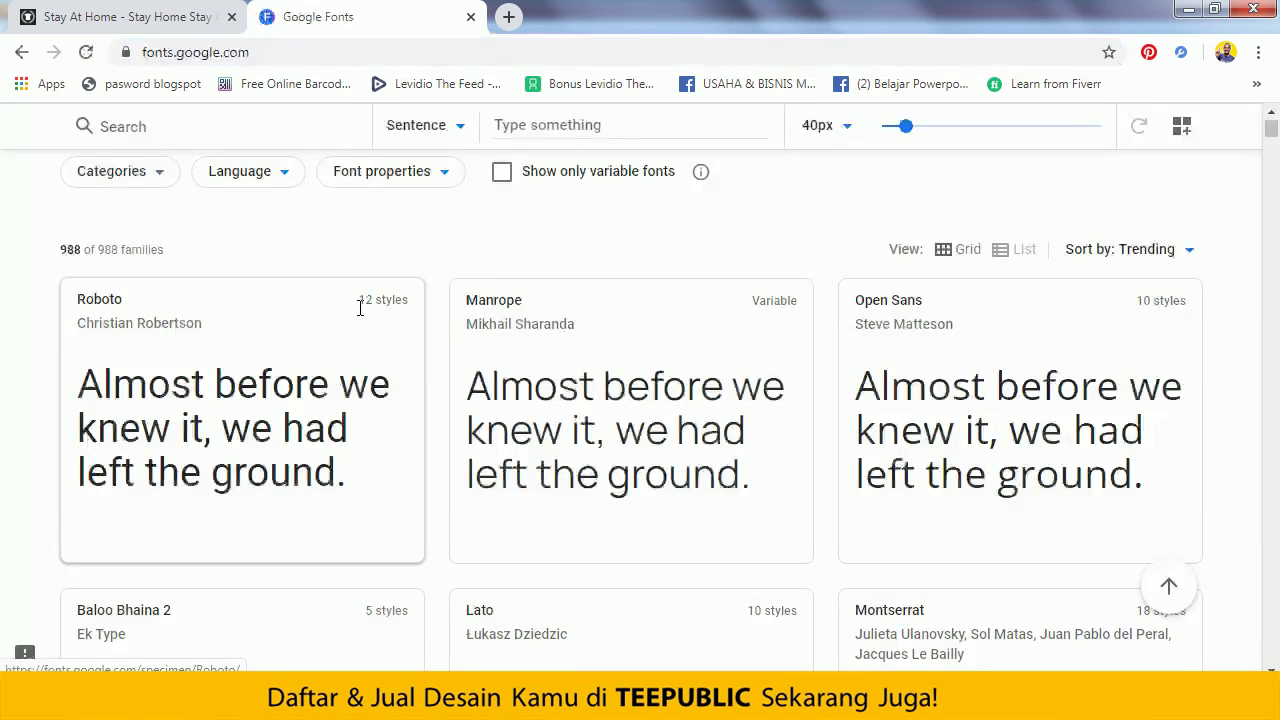
scroll(360, 308, "up", 2)
scroll(363, 310, "down", 1)
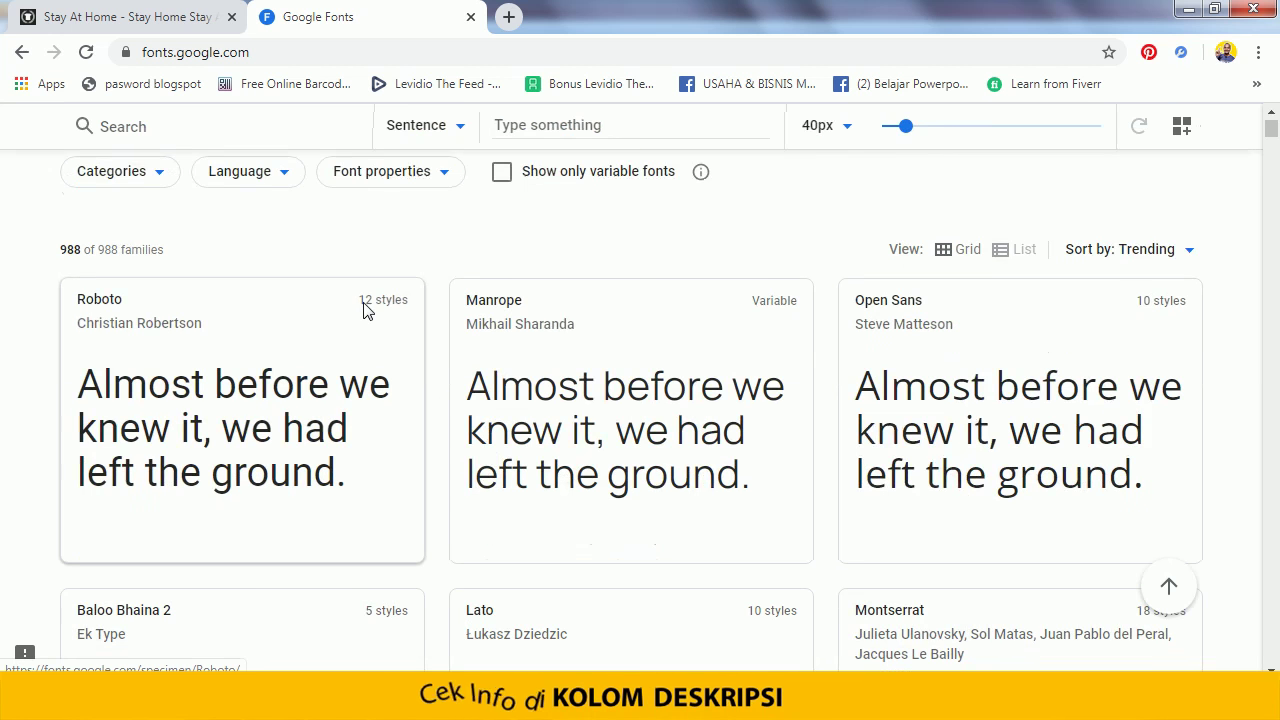
scroll(363, 310, "up", 1)
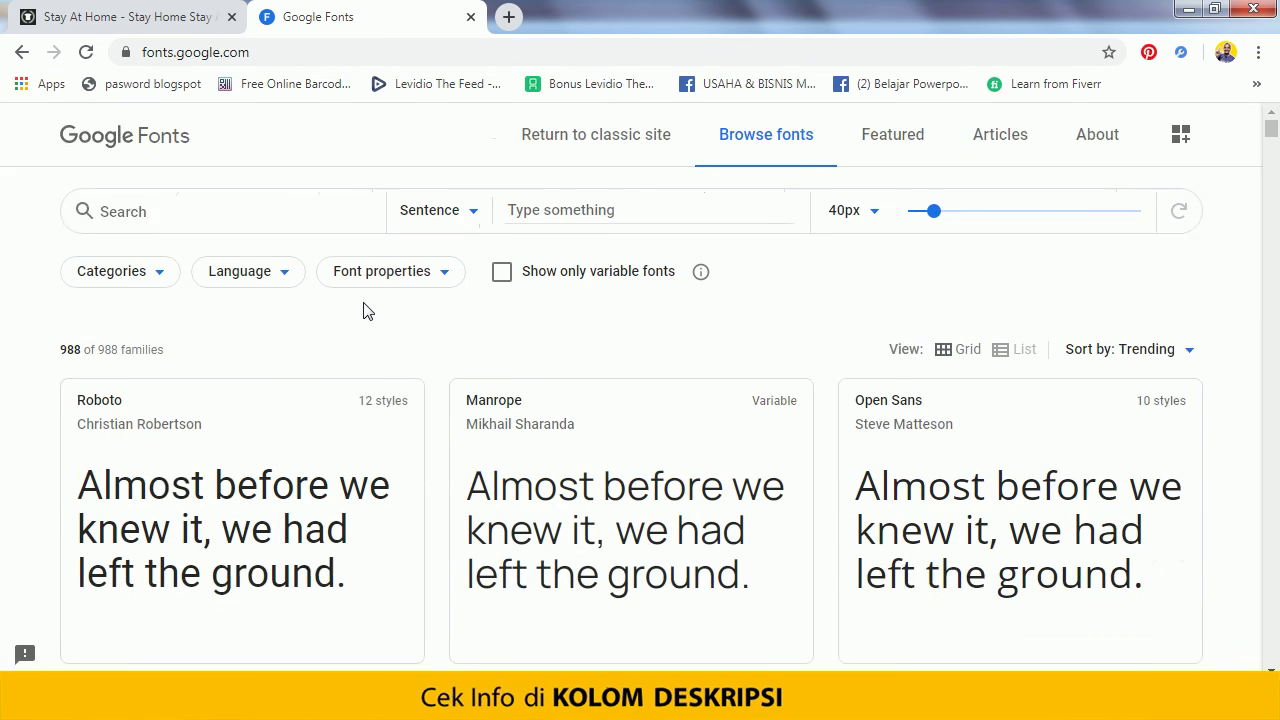
- Browse the Google Fonts families and open the Roboto family's page
scroll(363, 311, "down", 3)
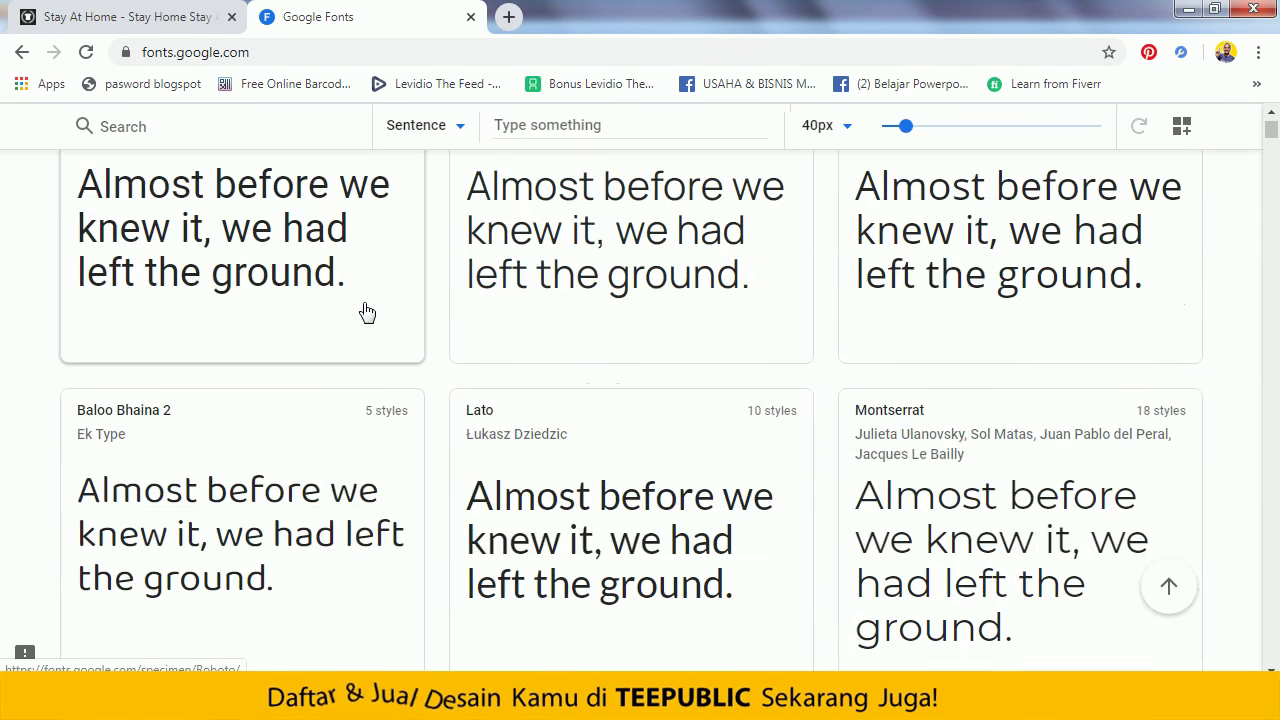
scroll(366, 309, "down", 1)
scroll(378, 300, "up", 4)
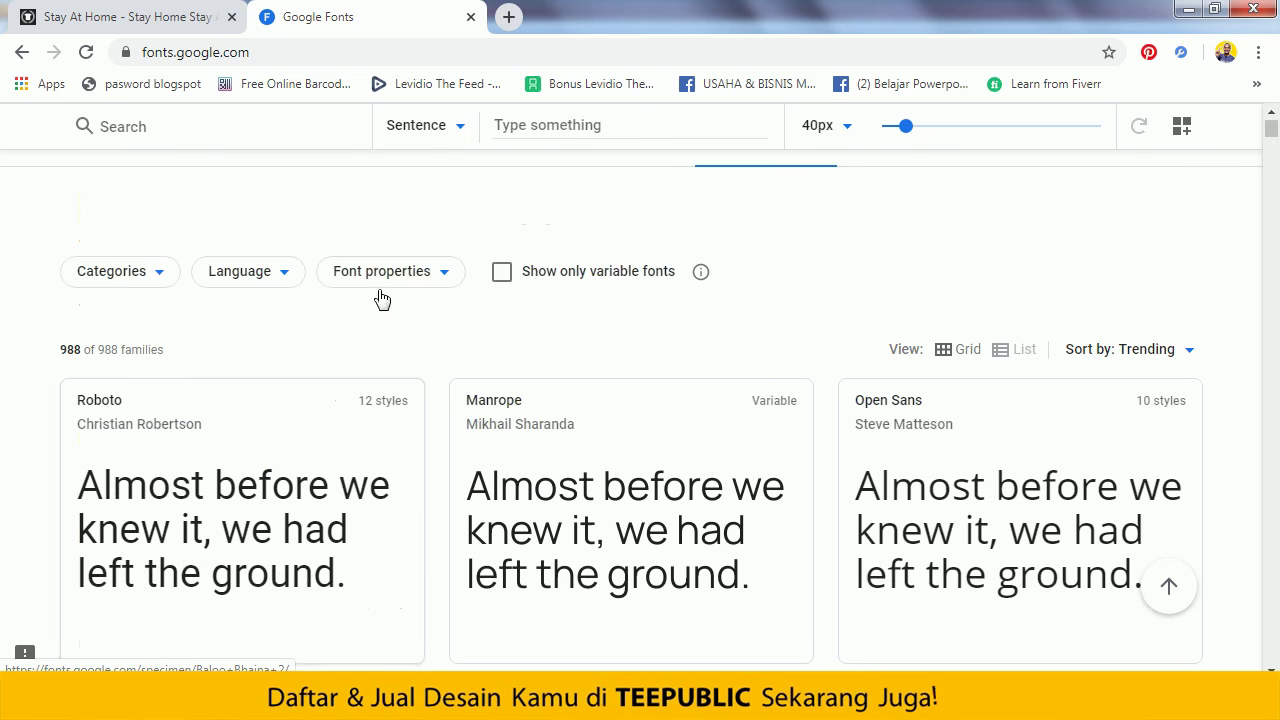
scroll(392, 297, "down", 3)
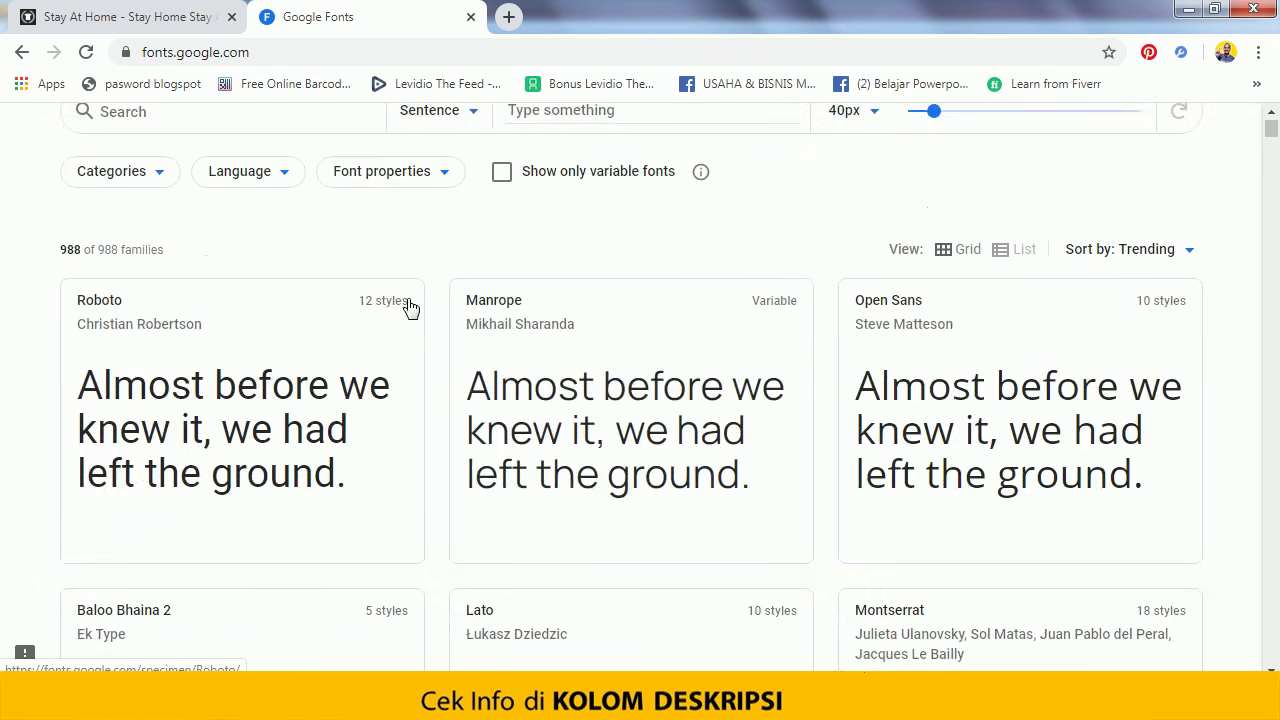
scroll(408, 307, "up", 2)
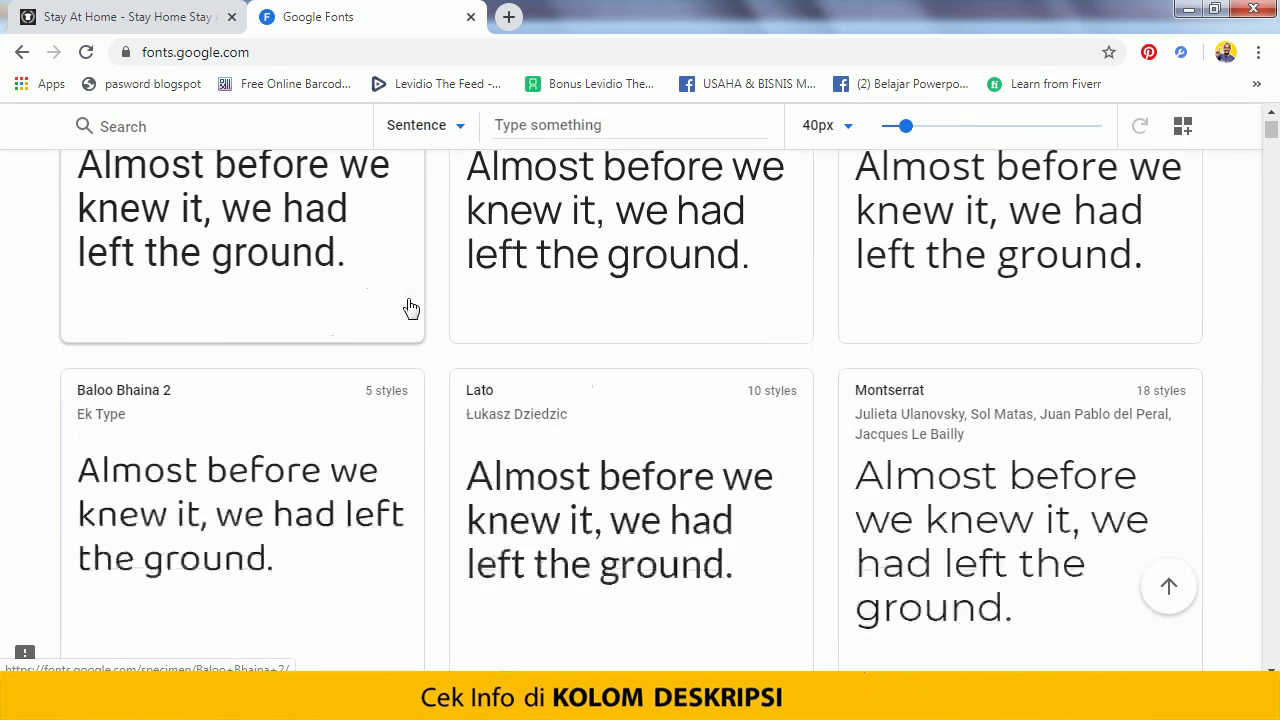
left_click(97, 205)
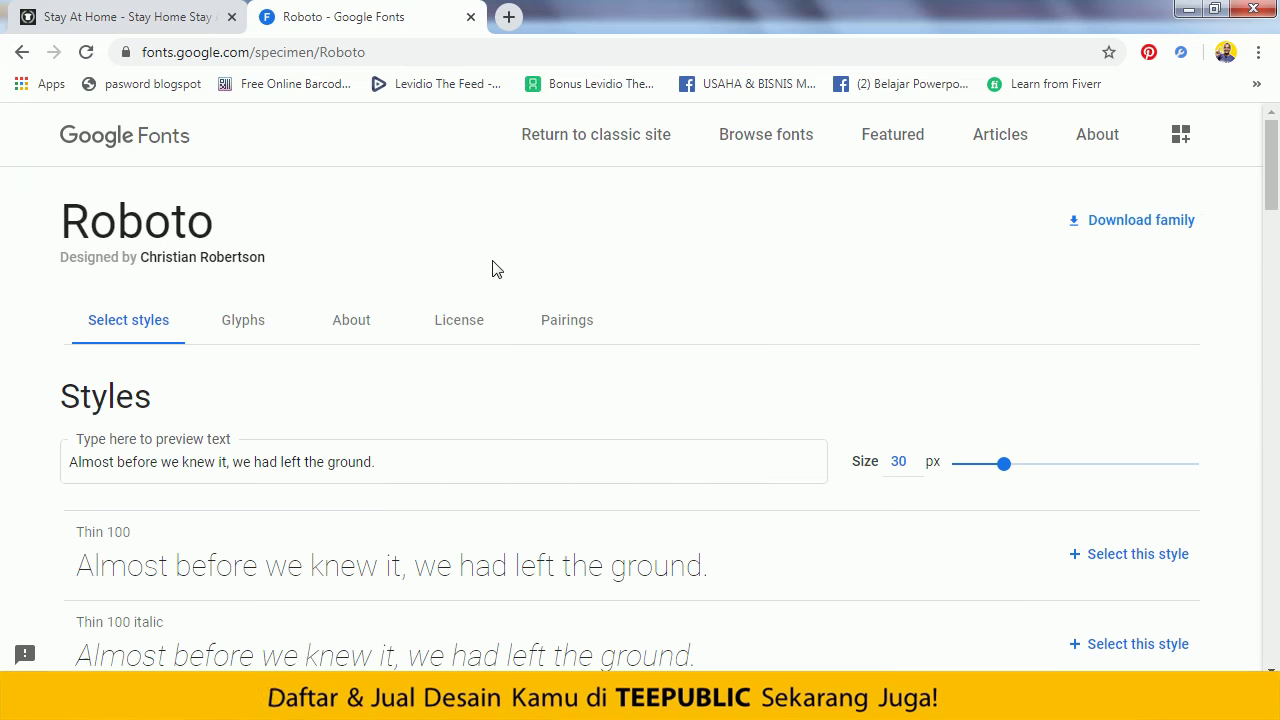
- Go to Roboto's license section and highlight the passage about free use in products and projects, print or digital, commercial or otherwise
scroll(494, 266, "down", 2)
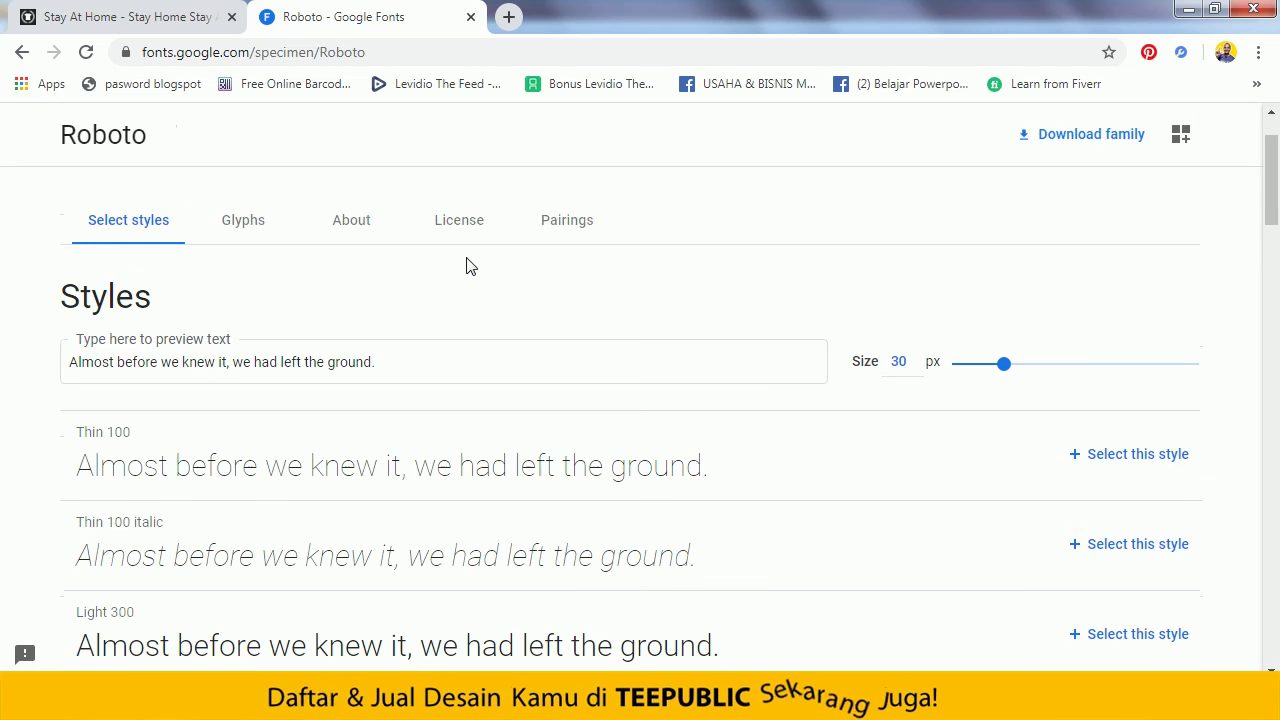
left_click(466, 226)
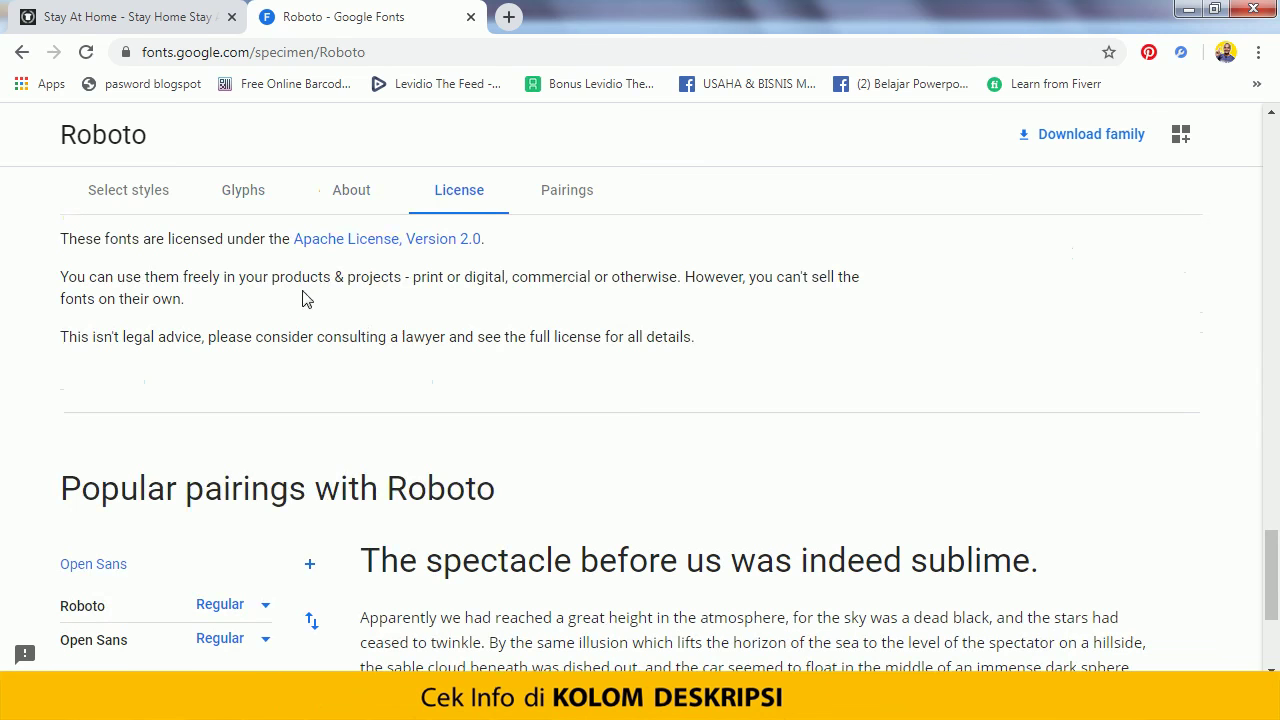
left_click_drag(210, 272, 250, 277)
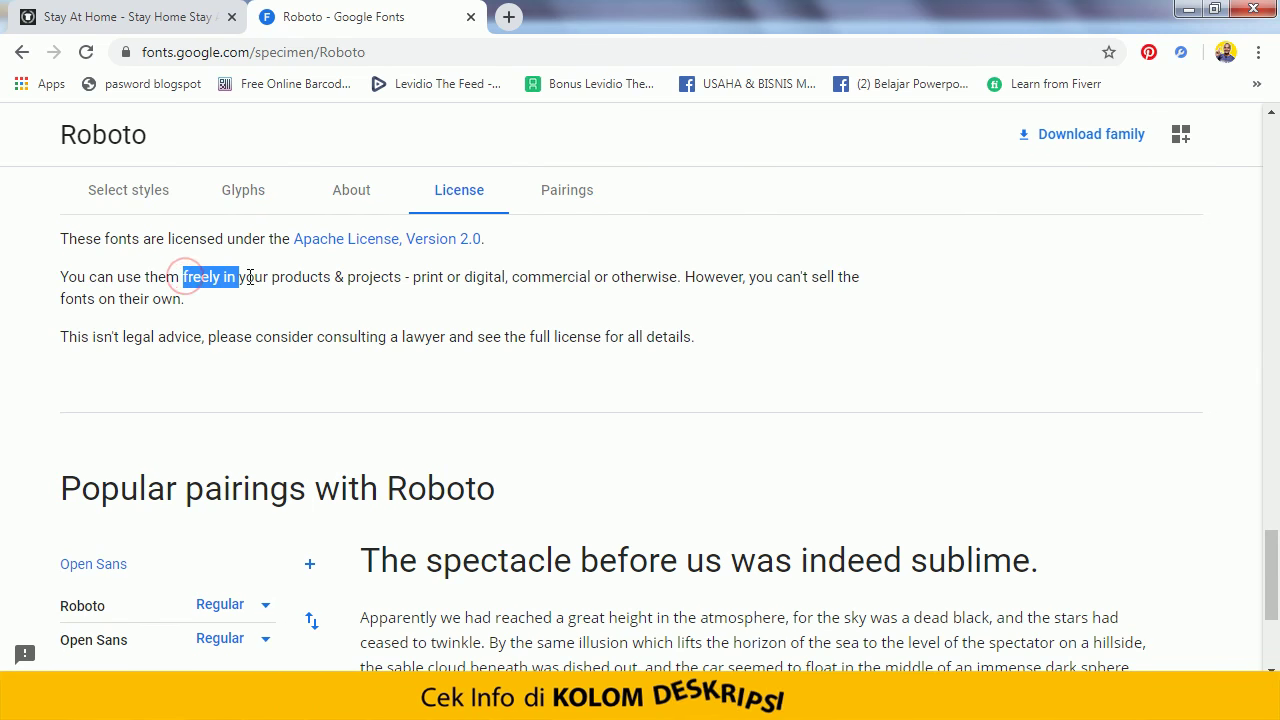
left_click_drag(418, 280, 511, 280)
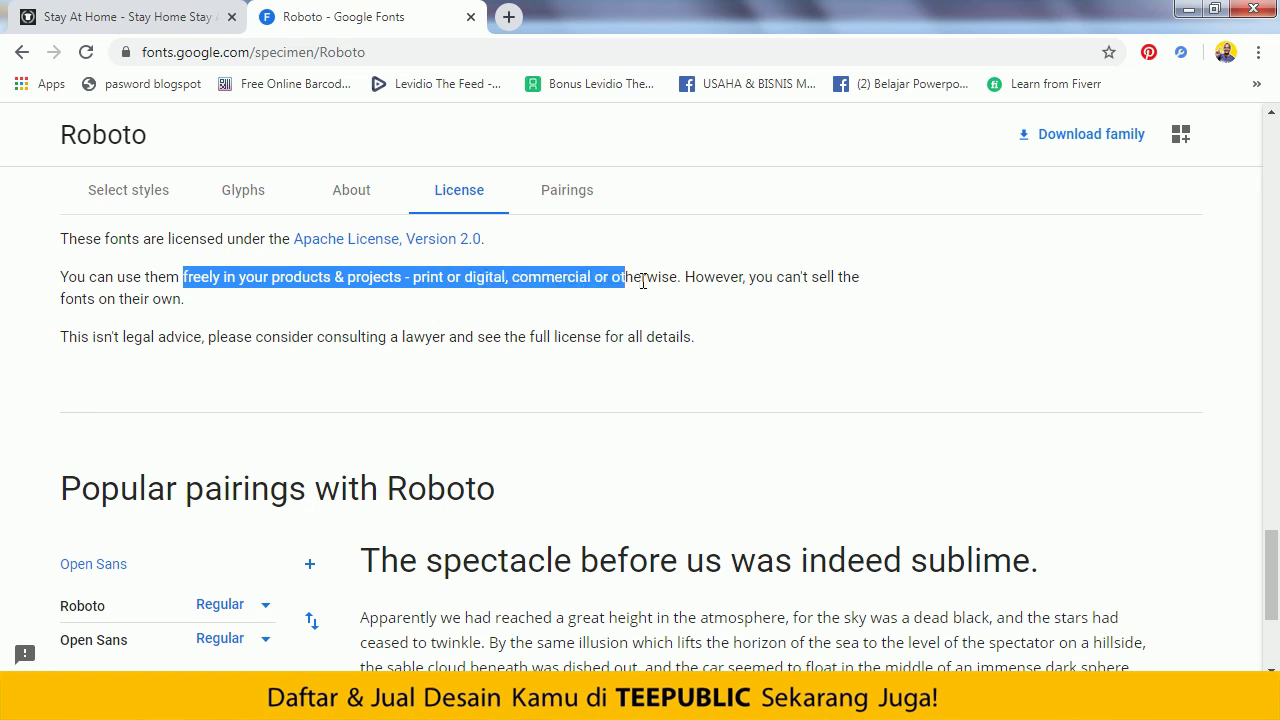
- Examine the Roboto page from its start, including the available styles from Thin 100 to Black 900 italic and the glyph set
scroll(680, 281, "up", 20)
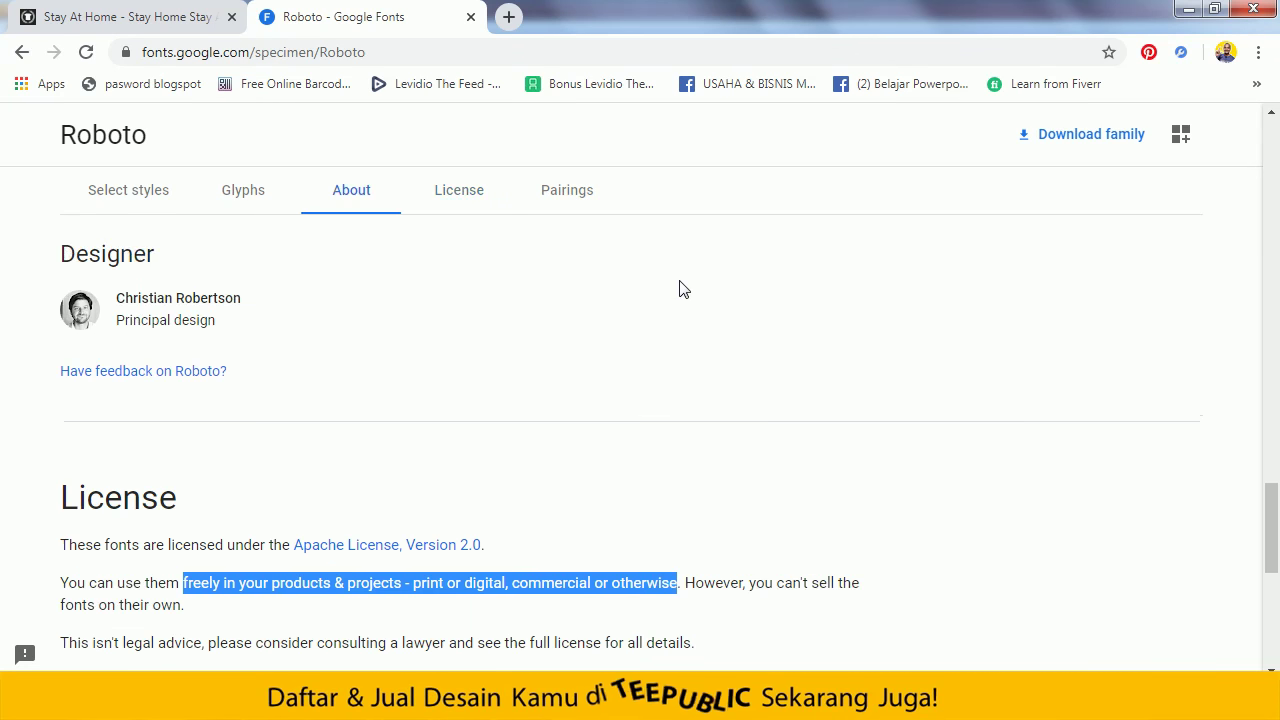
scroll(680, 285, "up", 8)
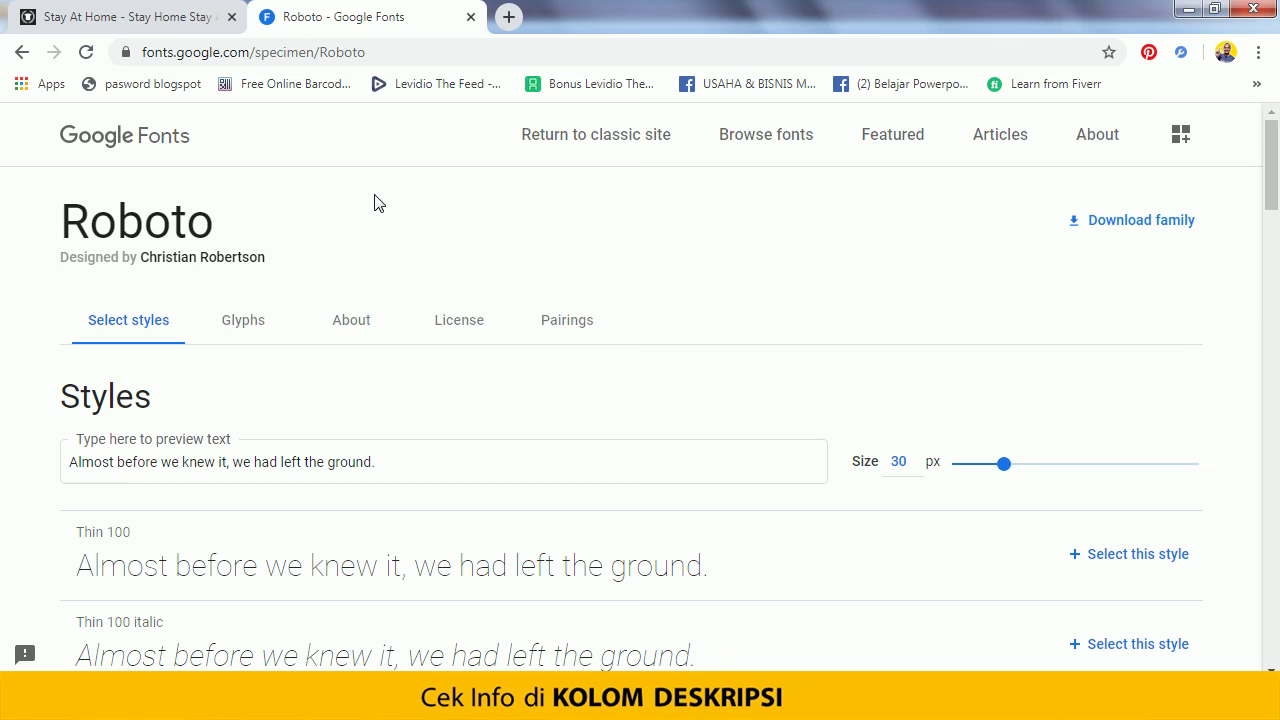
scroll(378, 203, "down", 2)
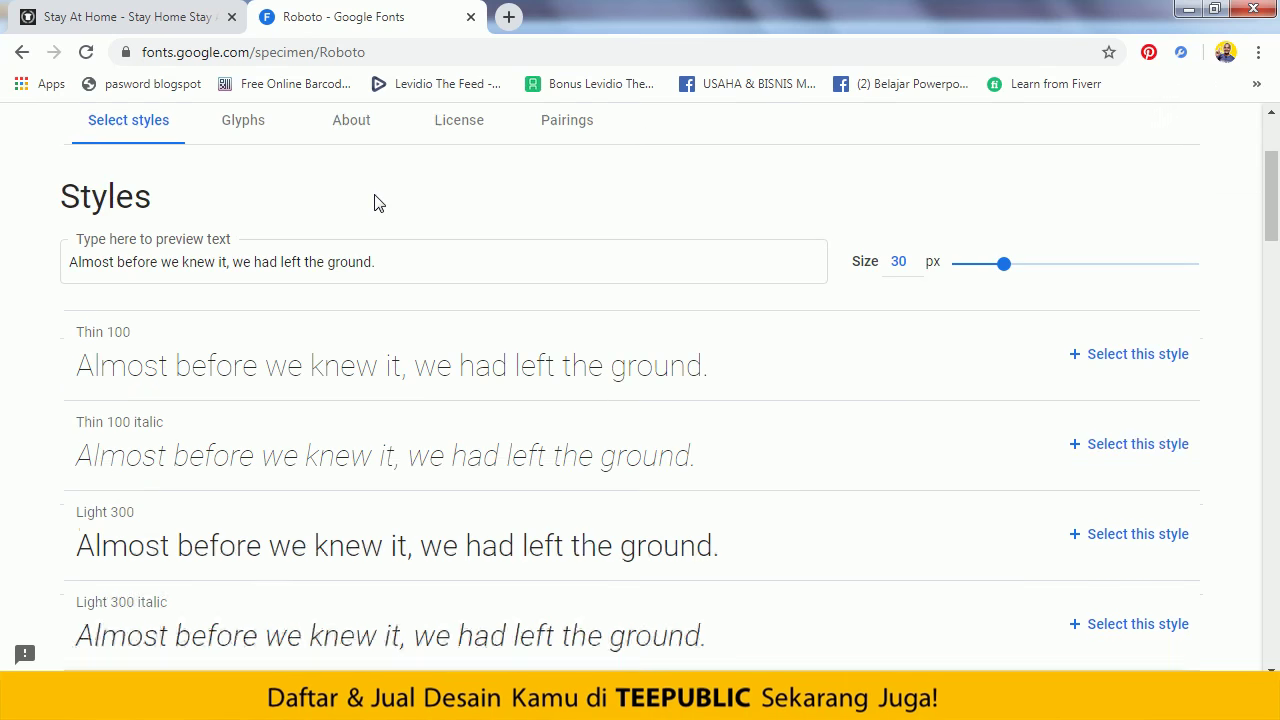
scroll(378, 203, "down", 1)
scroll(378, 203, "down", 4)
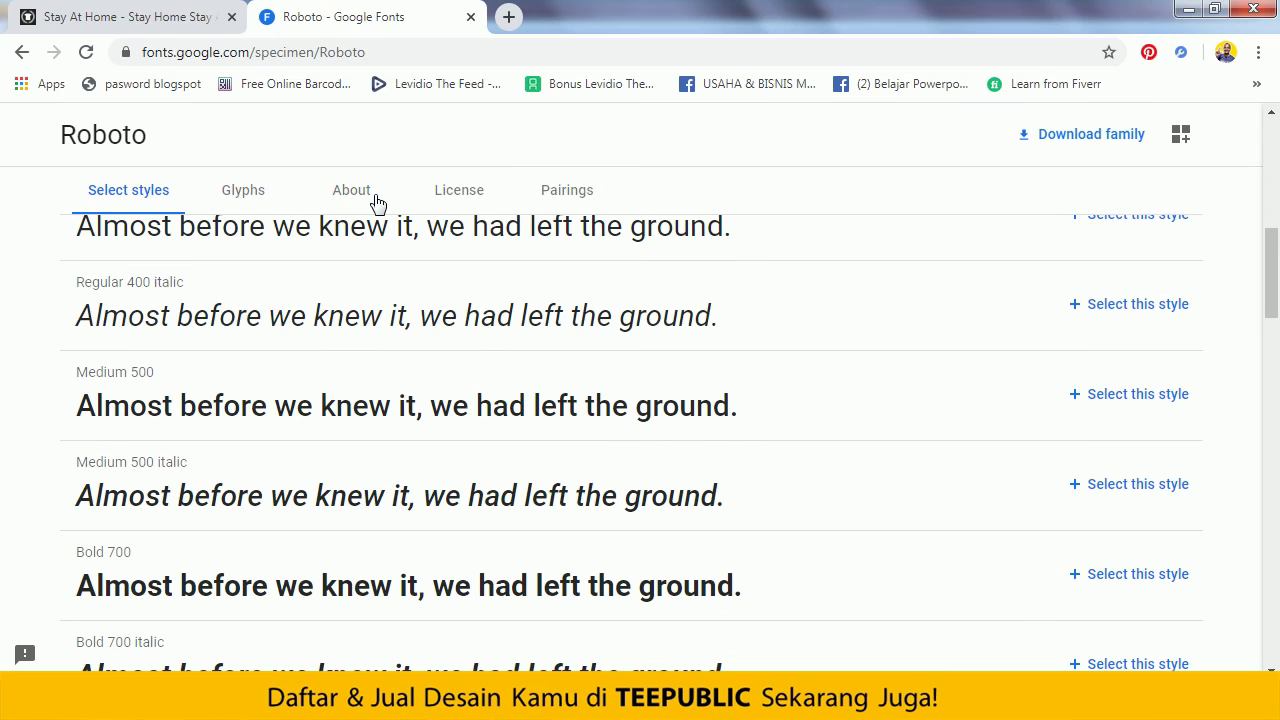
scroll(378, 203, "down", 2)
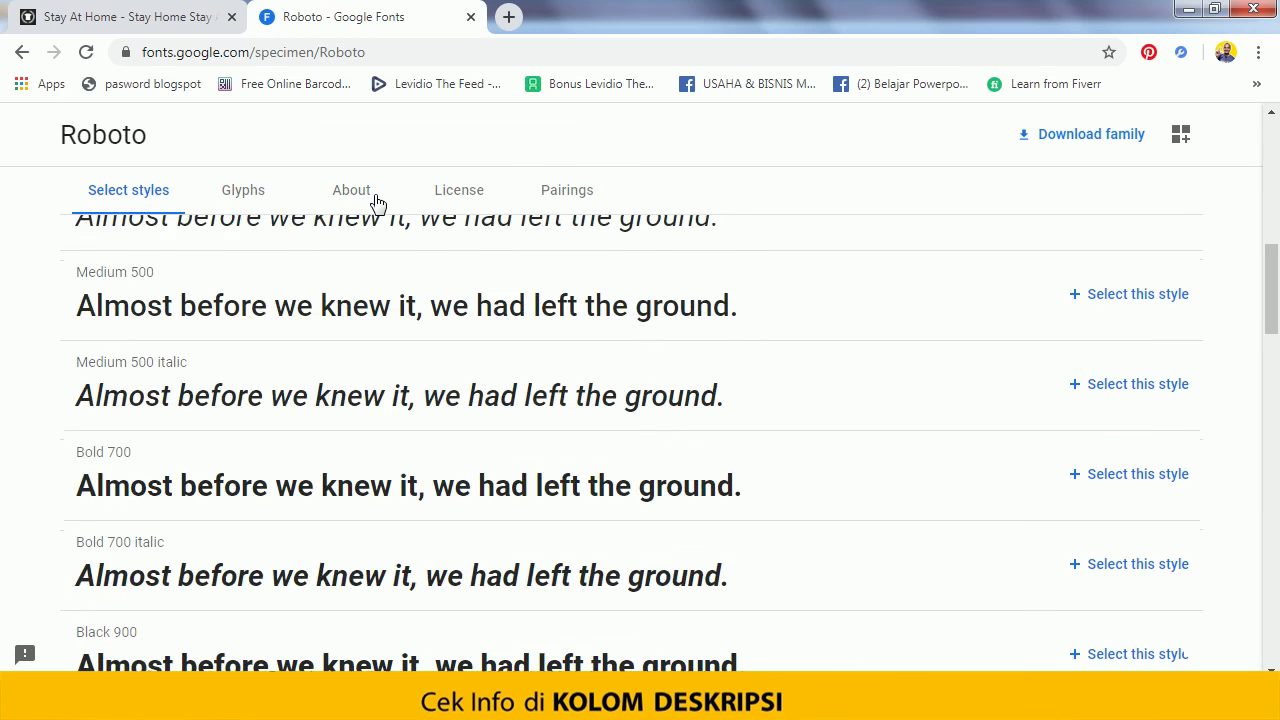
scroll(378, 203, "down", 2)
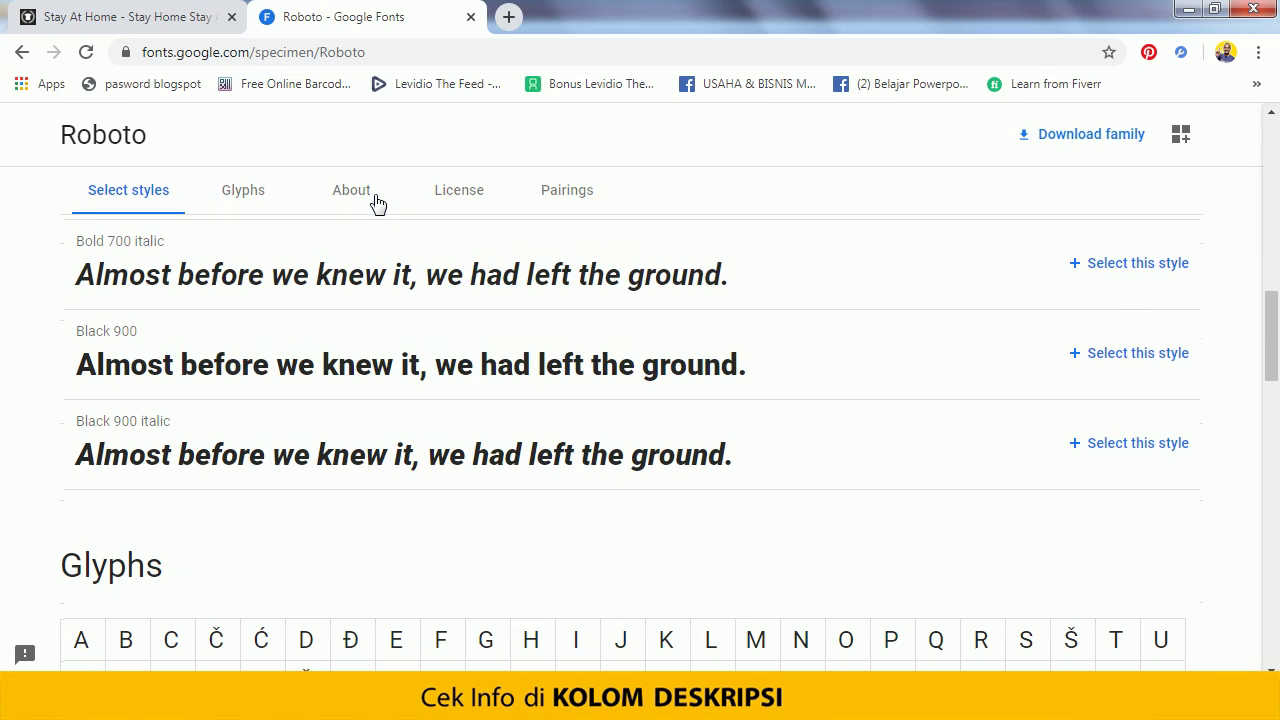
scroll(378, 203, "down", 2)
scroll(378, 203, "down", 7)
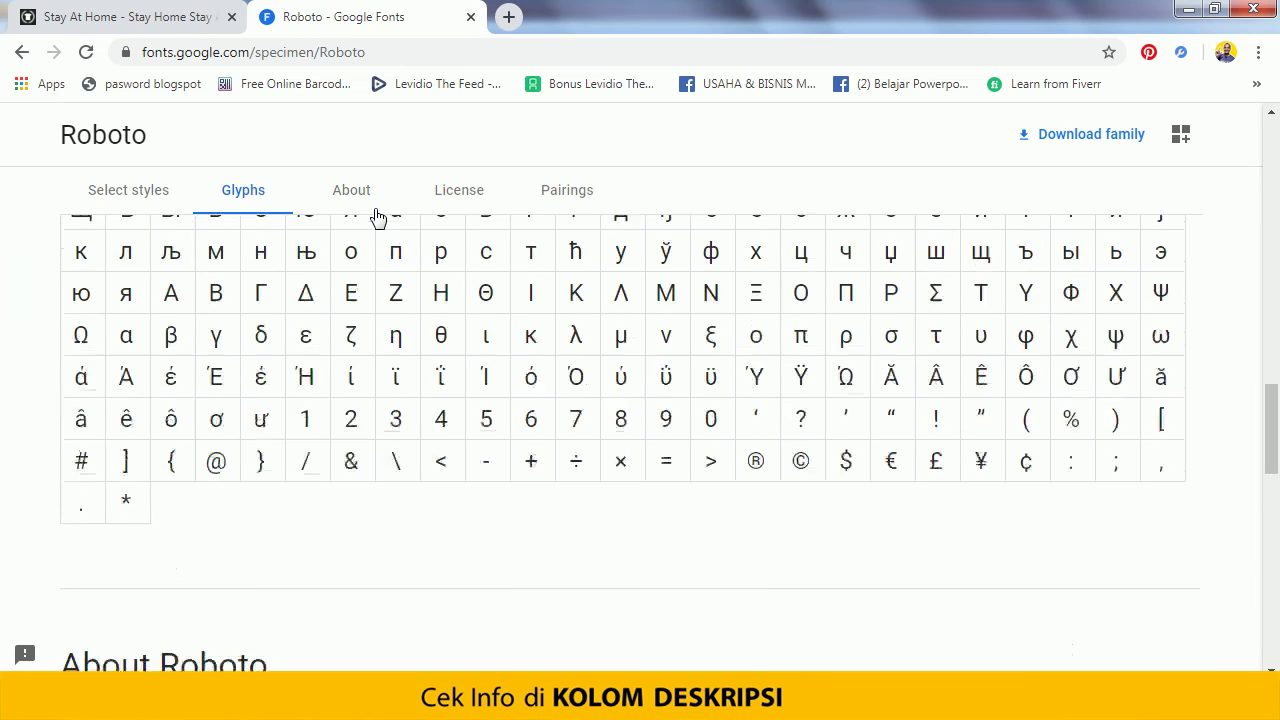
scroll(378, 210, "up", 1)
- Switch to Adobe Illustrator and inspect the artwork's dark background and yellow STAY HOME lettering by selecting each, then clear the selection
key("alt+Tab")
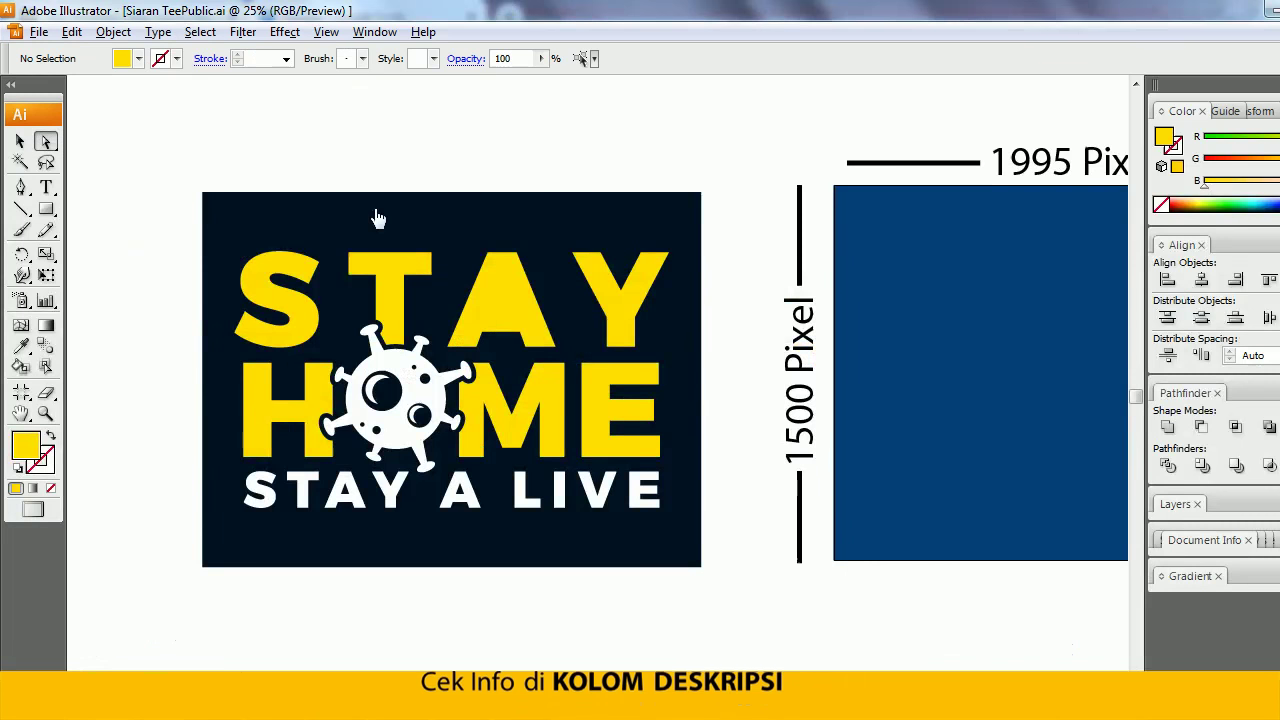
left_click_drag(571, 249, 591, 237)
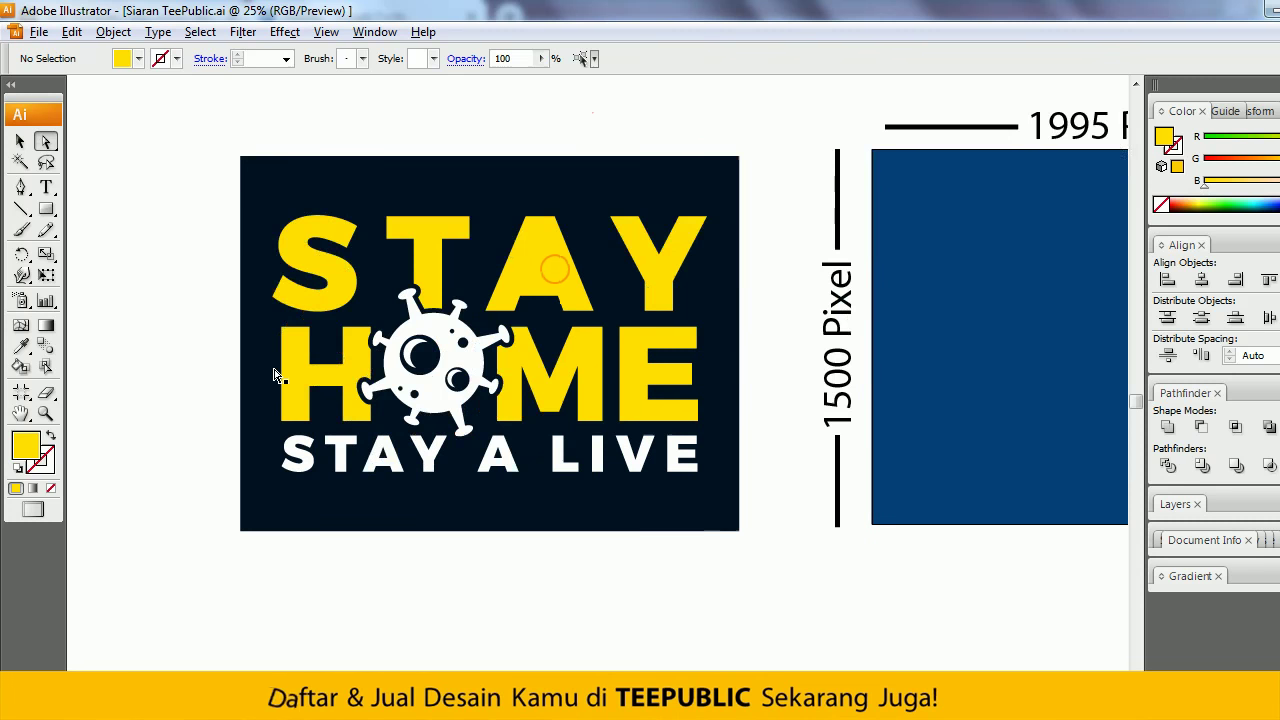
left_click(456, 350)
left_click(506, 172)
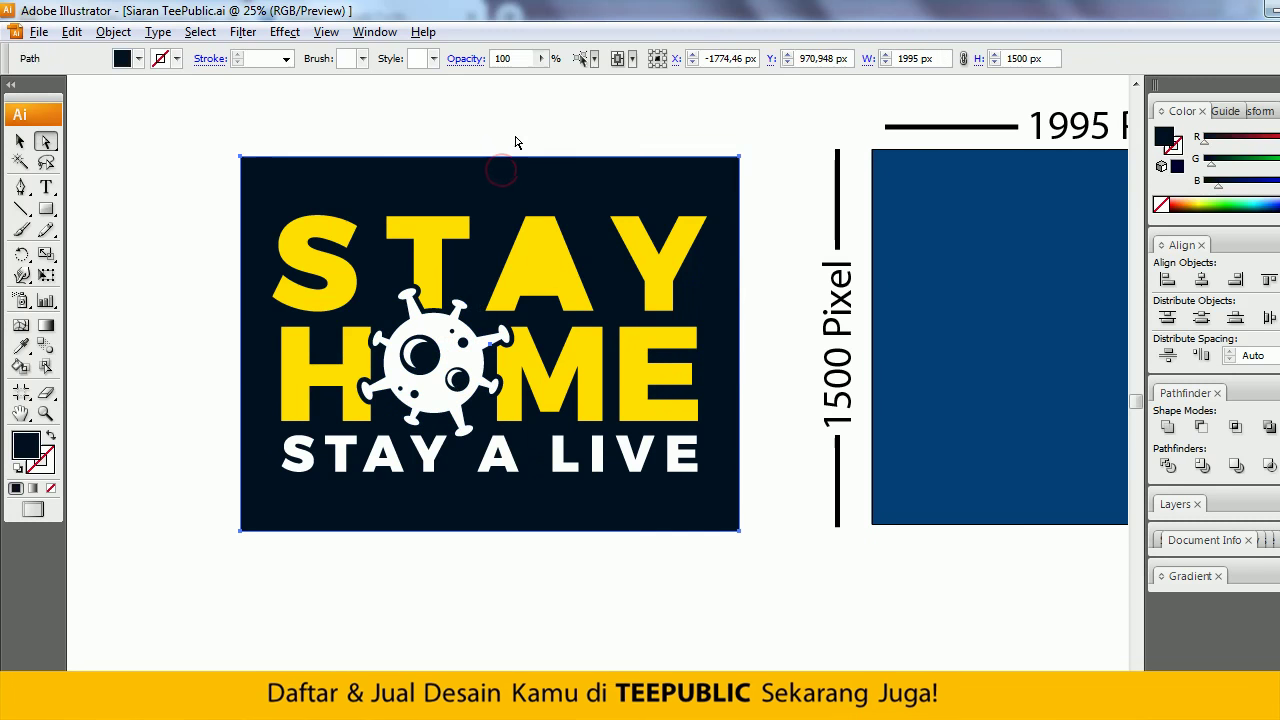
left_click(543, 260)
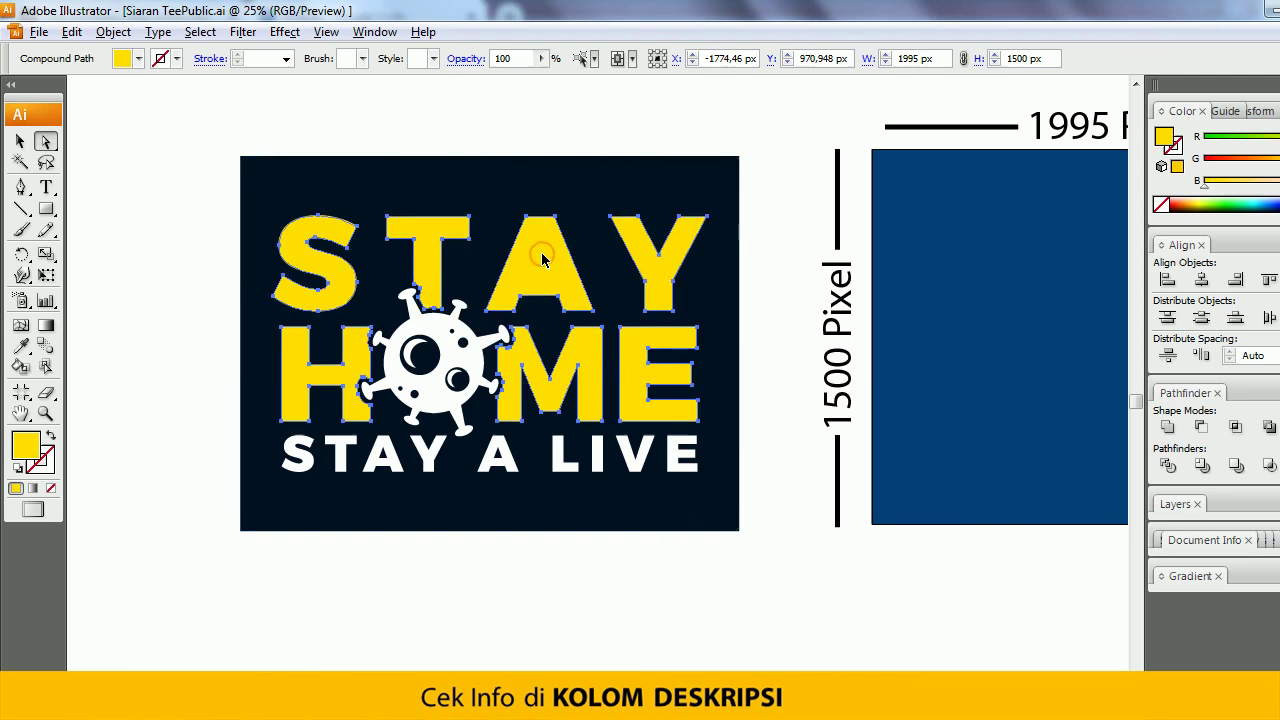
left_click_drag(541, 258, 519, 256)
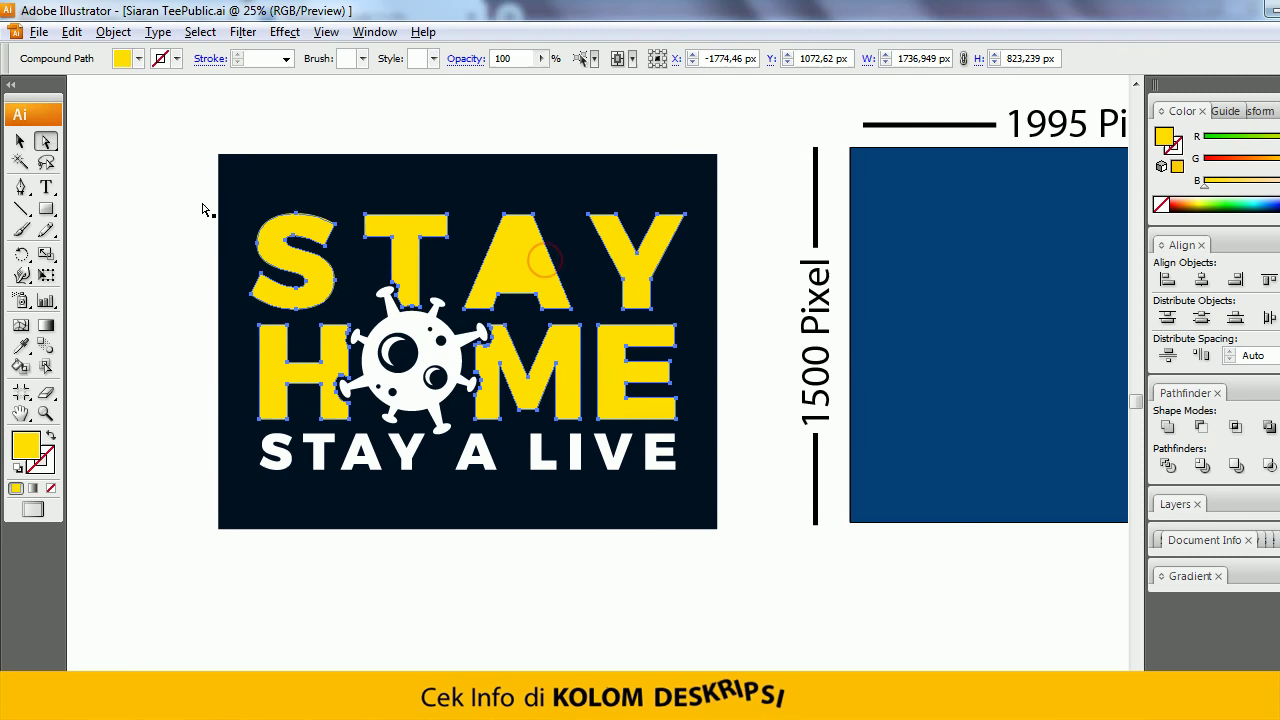
left_click_drag(519, 388, 501, 394)
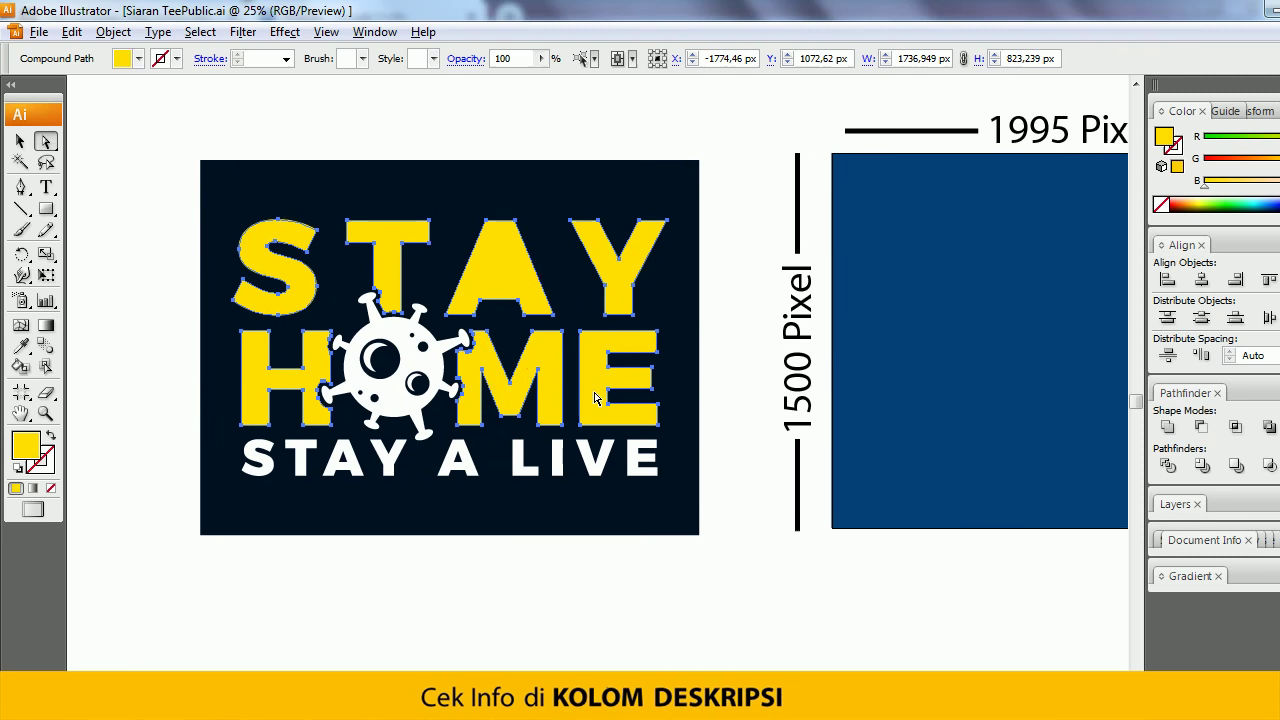
left_click(607, 425, "alt")
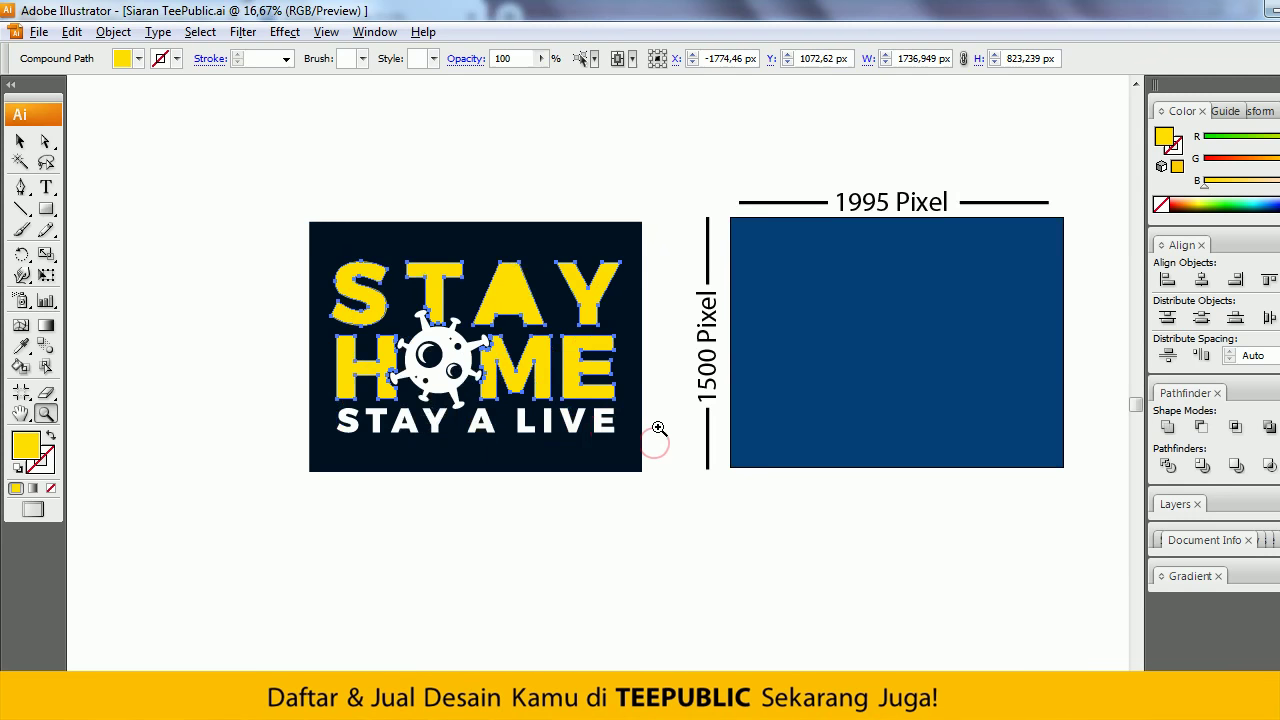
left_click_drag(659, 428, 643, 430)
key("v")
left_click(386, 488)
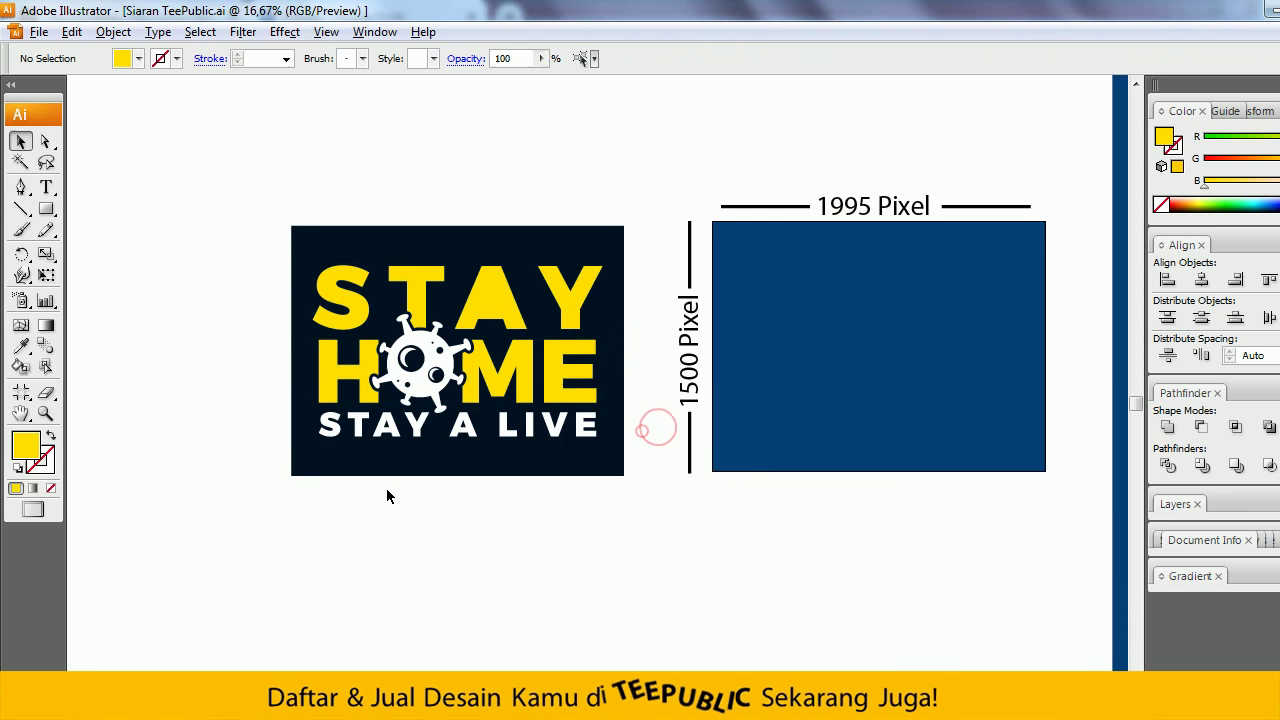
- Select the whole STAY HOME artwork, view it beside the 1995 × 1500 and 5500 × 5000 pixel size rectangles, and deselect it
left_click_drag(278, 497, 652, 190)
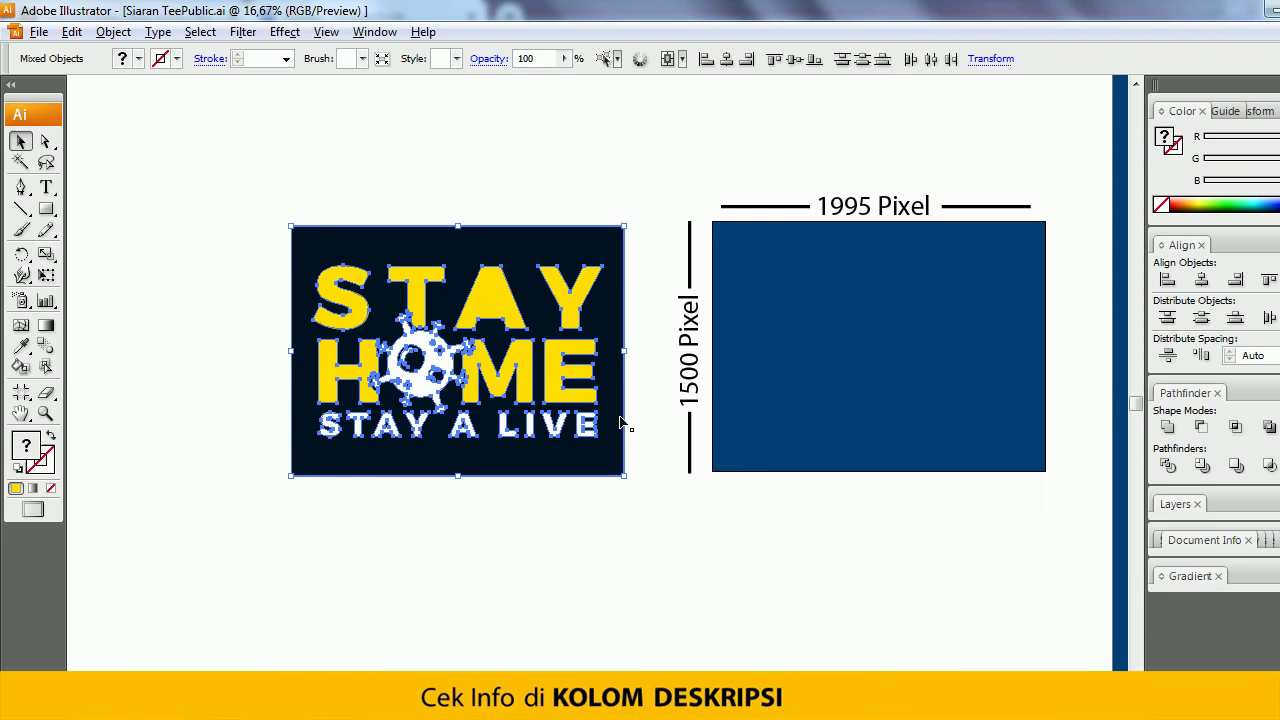
left_click(748, 388, "alt")
left_click(683, 366, "alt")
left_click_drag(671, 371, 635, 365)
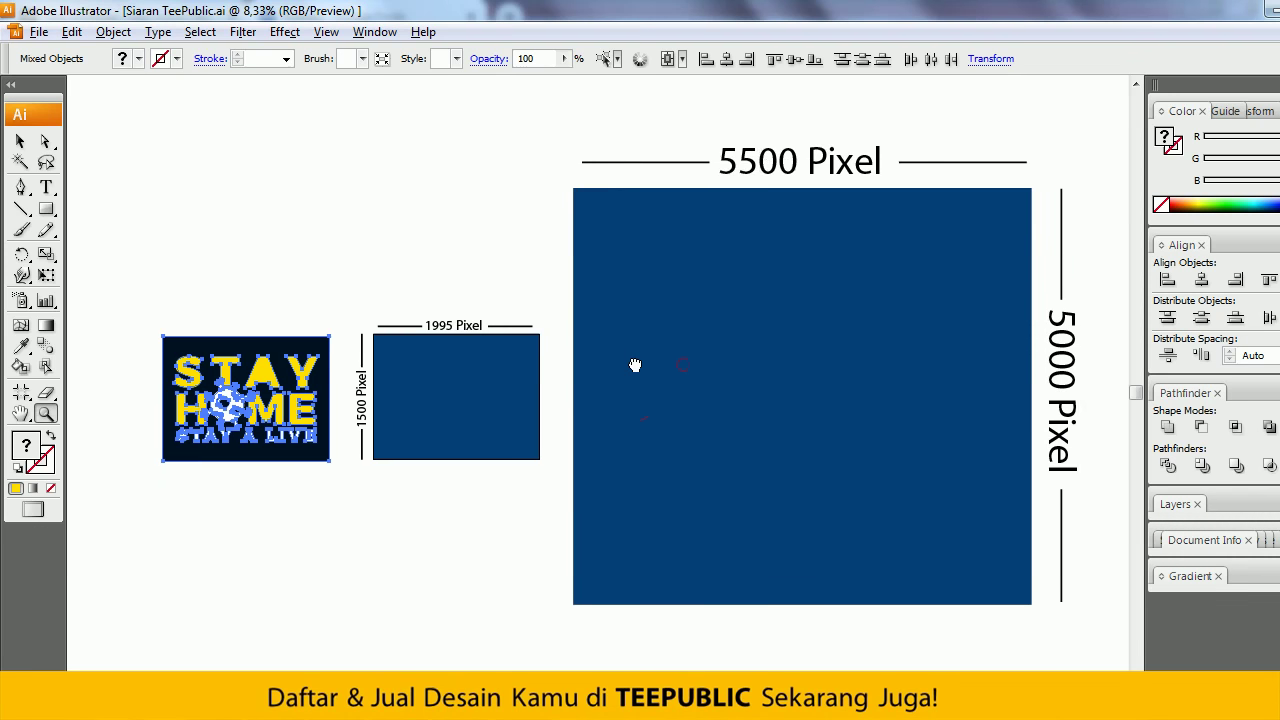
left_click(472, 297)
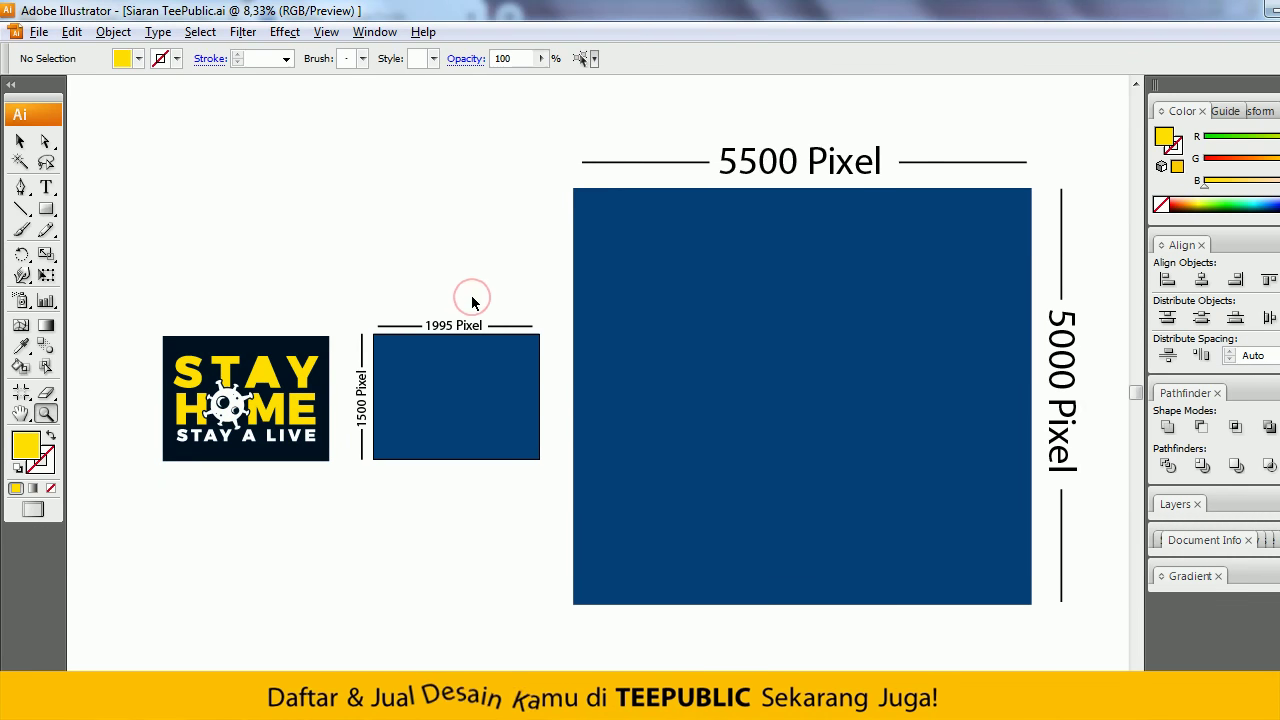